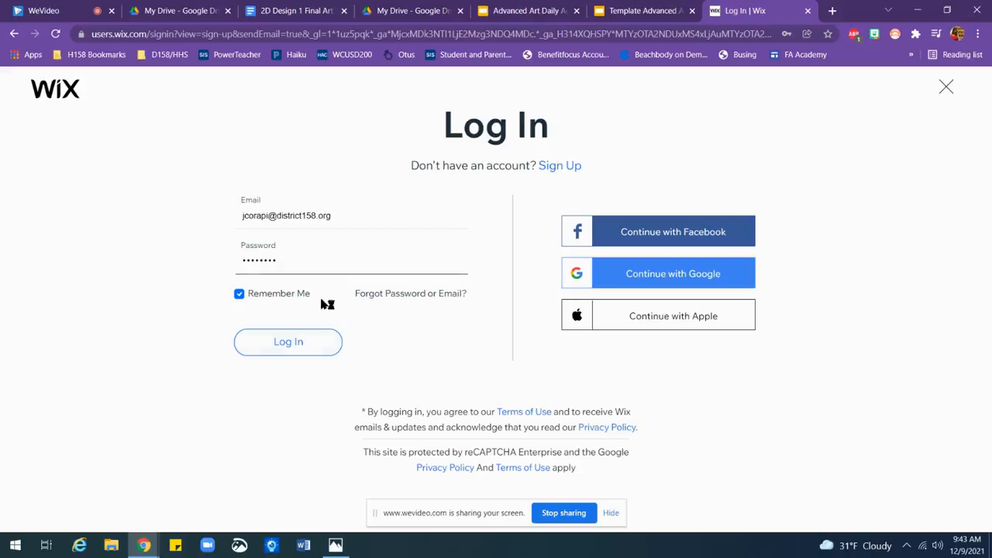
Step: Log in to the account, create a new Portfolio website and choose to build it by editing a template
left_click(286, 349)
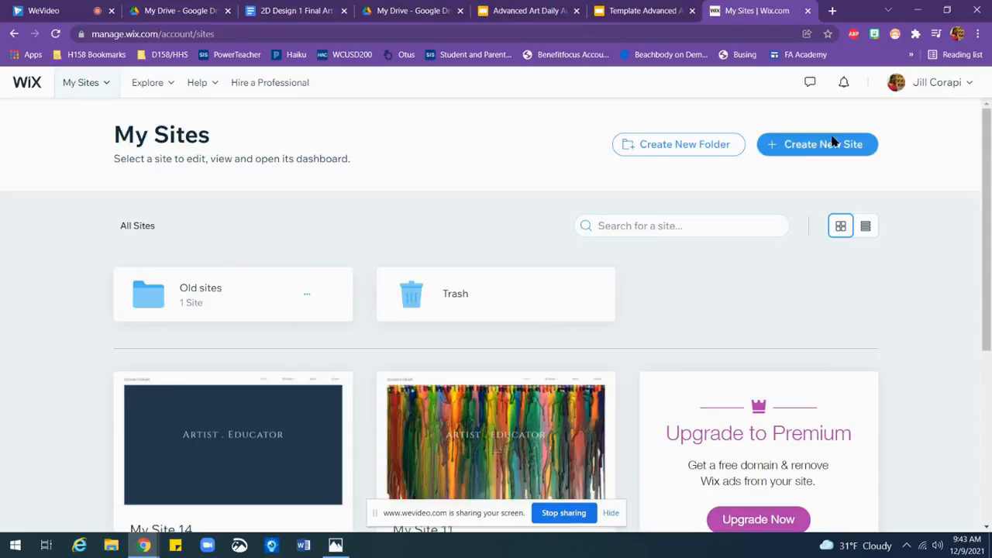
left_click(831, 143)
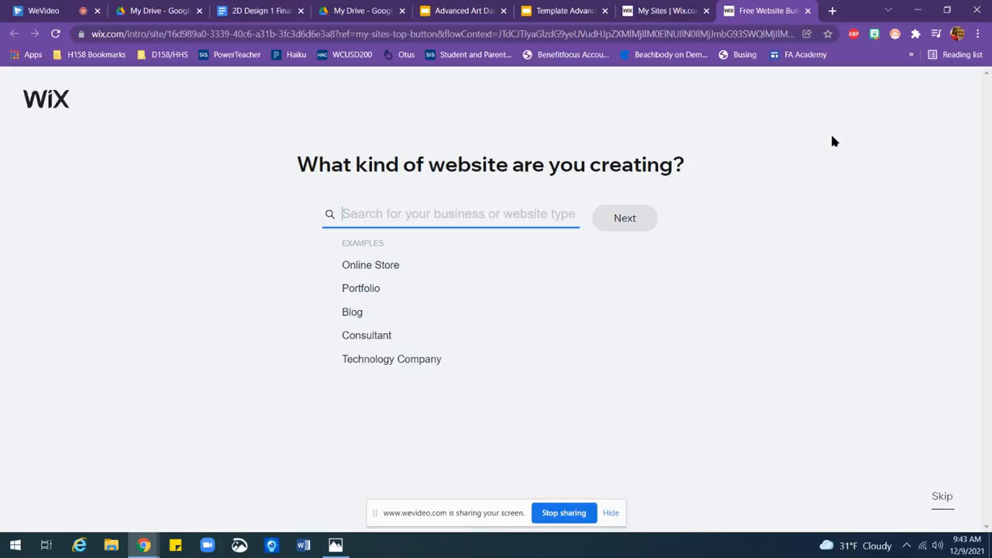
left_click(371, 287)
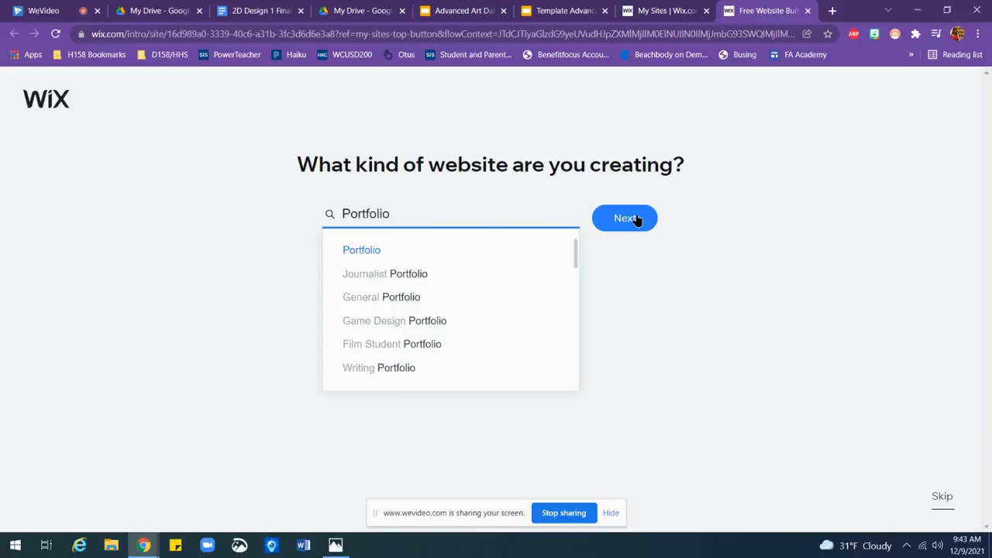
left_click(635, 219)
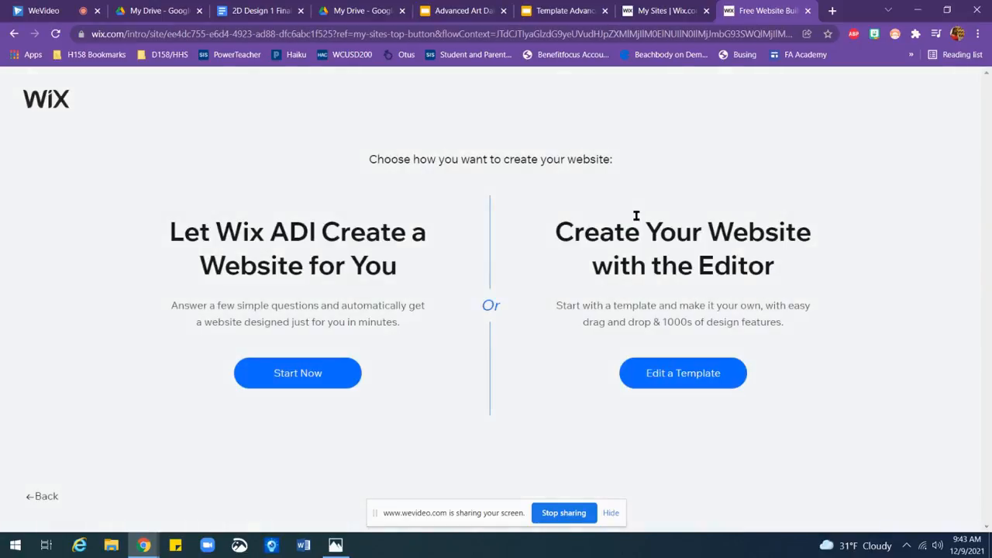
left_click(675, 385)
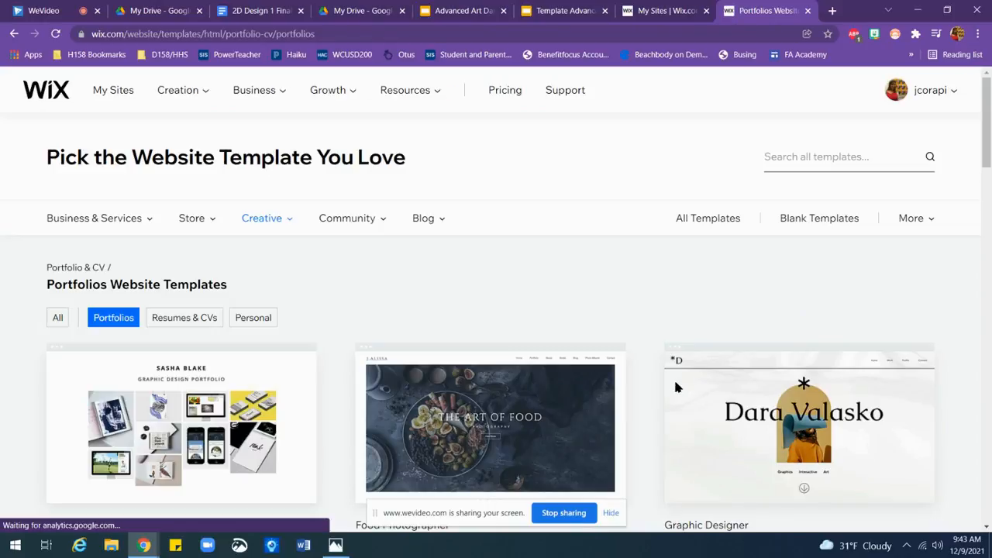
Step: Browse the portfolio website templates and open the Food Photographer template for editing
scroll(496, 317, "down", 5)
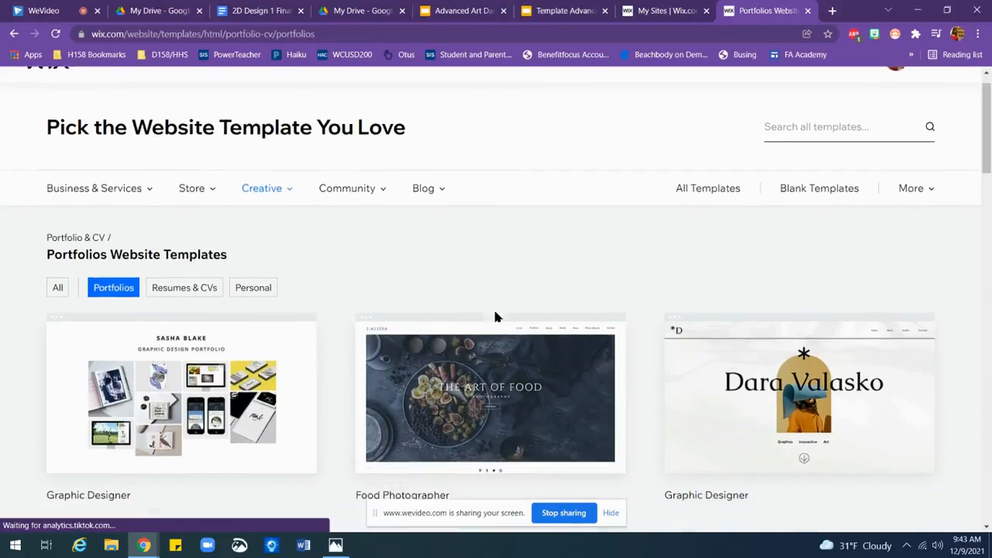
scroll(497, 316, "down", 5)
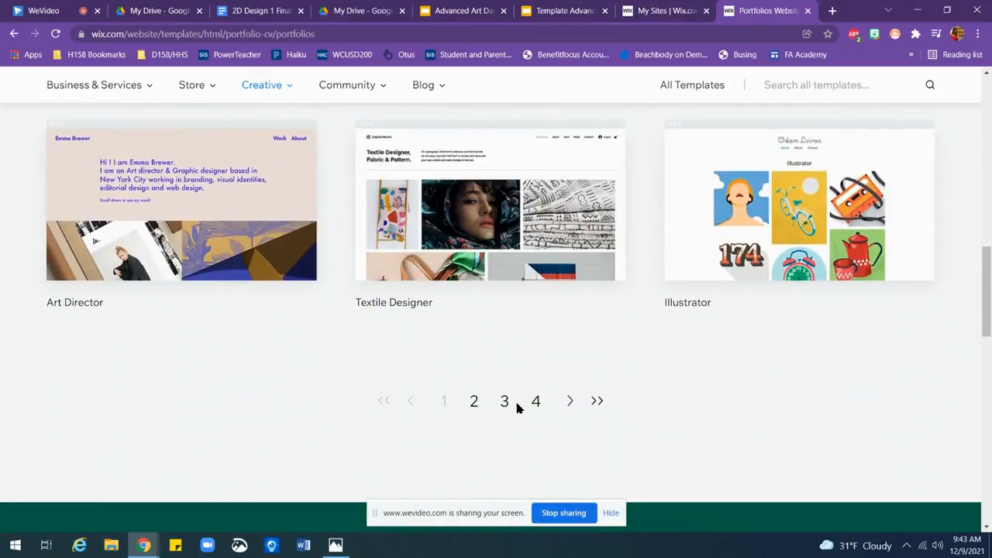
scroll(700, 438, "up", 9)
scroll(698, 430, "up", 1)
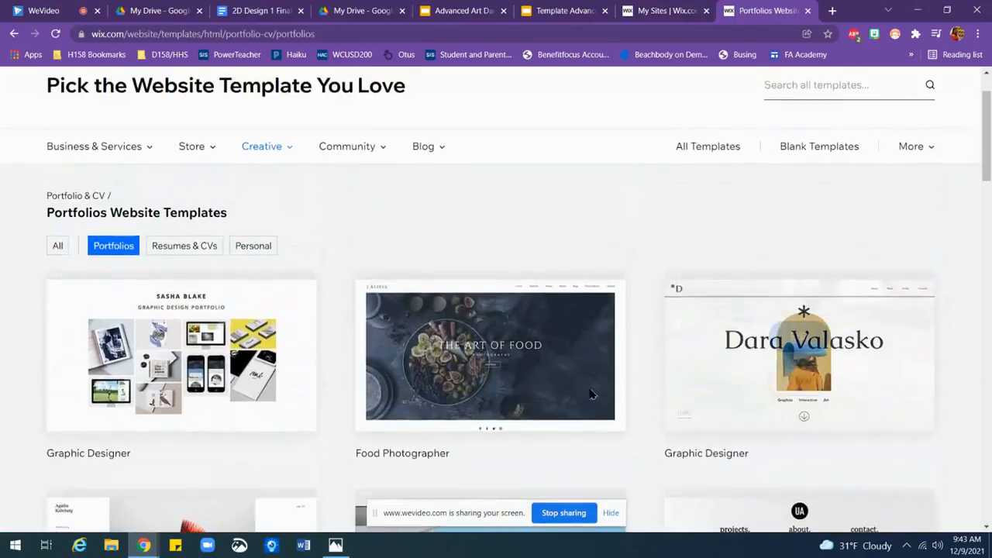
left_click(488, 341)
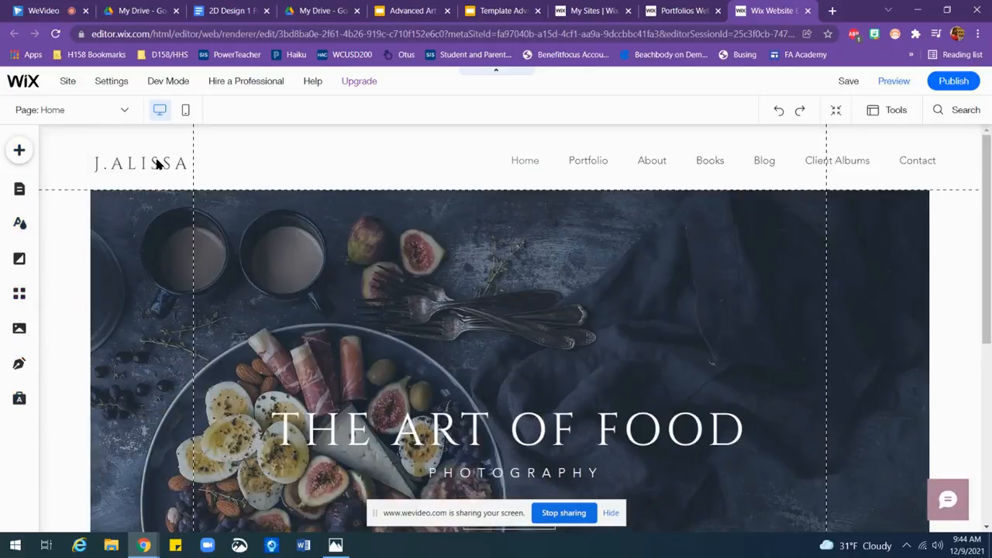
Step: Replace the J.ALISSA text of the header's site title button with the artist's full name
double_click(156, 164)
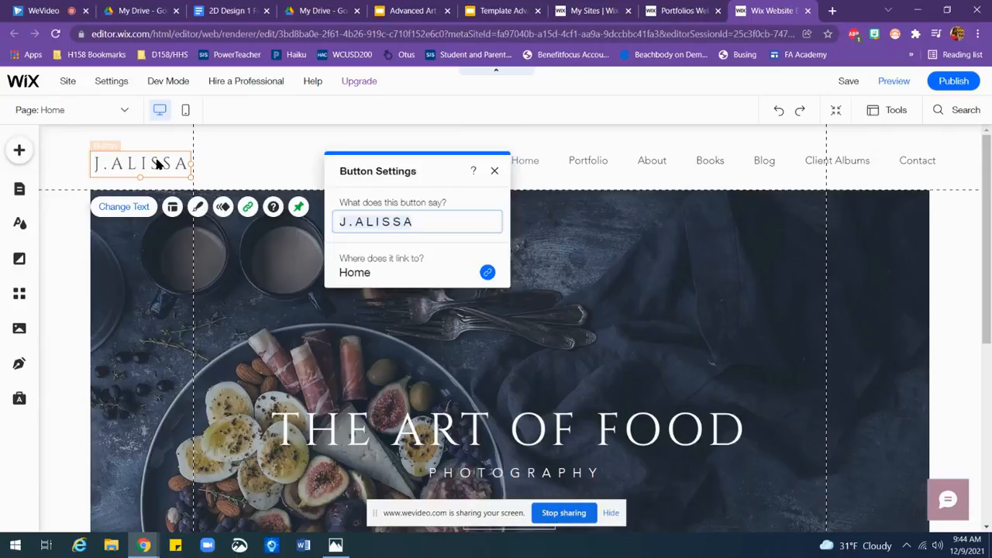
triple_click(421, 219)
type("Jillian Corapi")
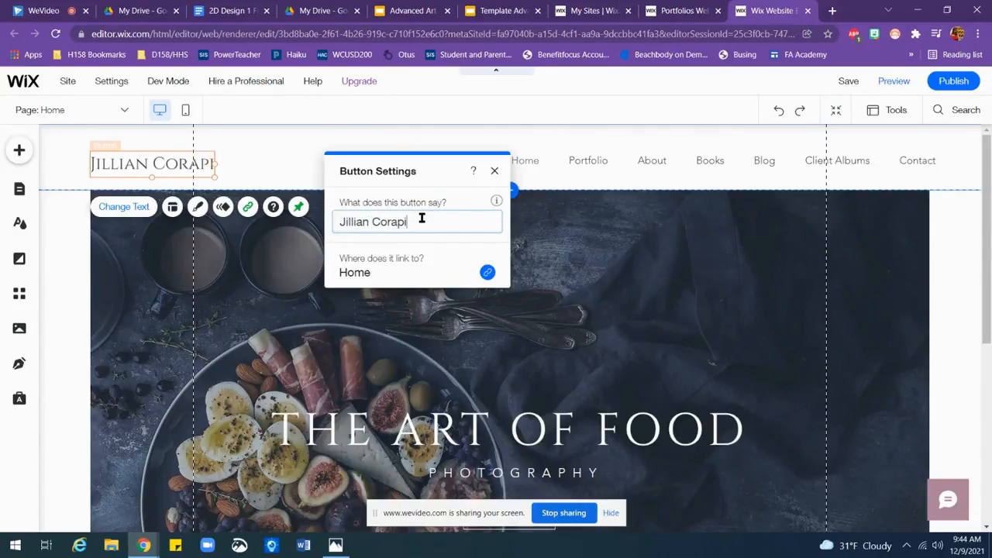
left_click(495, 171)
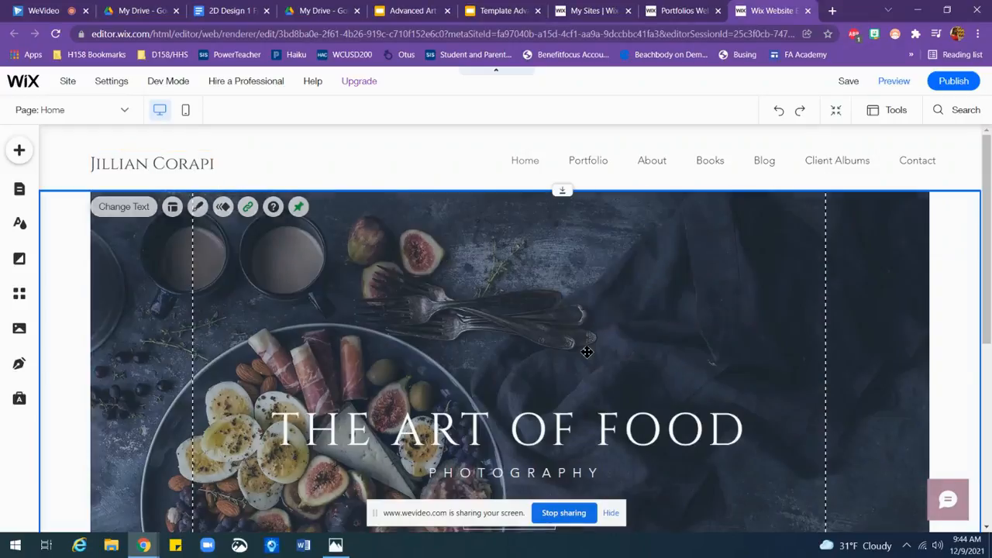
Step: Start replacing the home page strip's background image with an upload from Google Drive
left_click(589, 350)
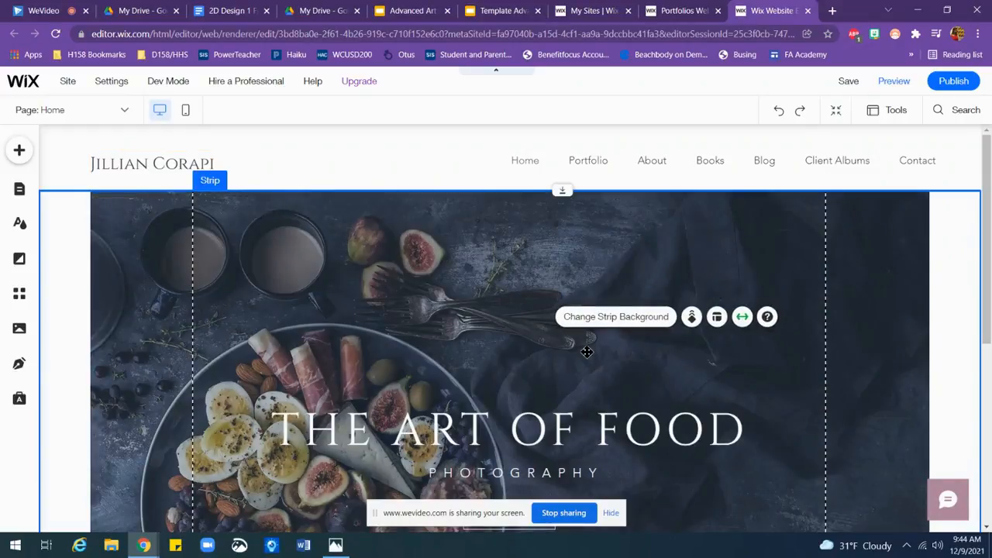
left_click(627, 318)
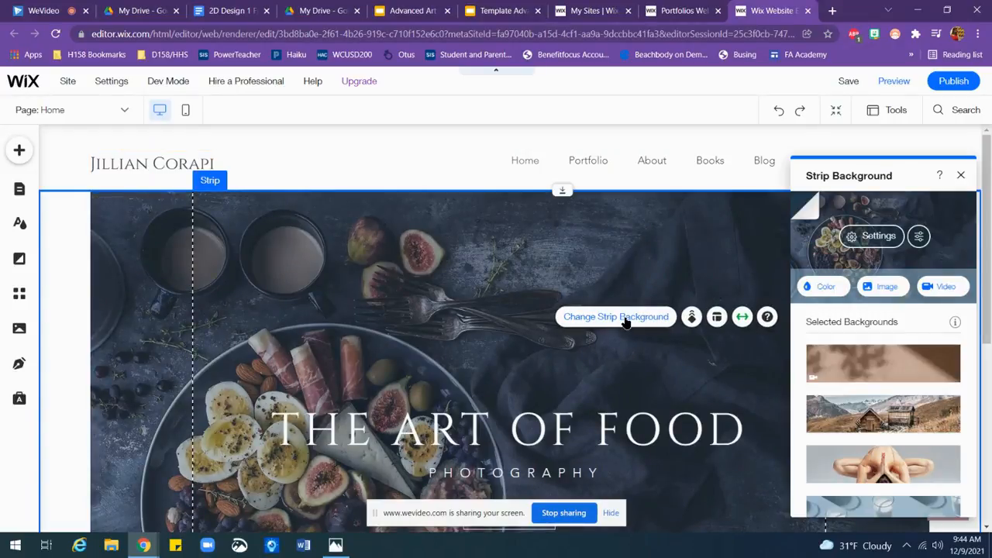
left_click(883, 287)
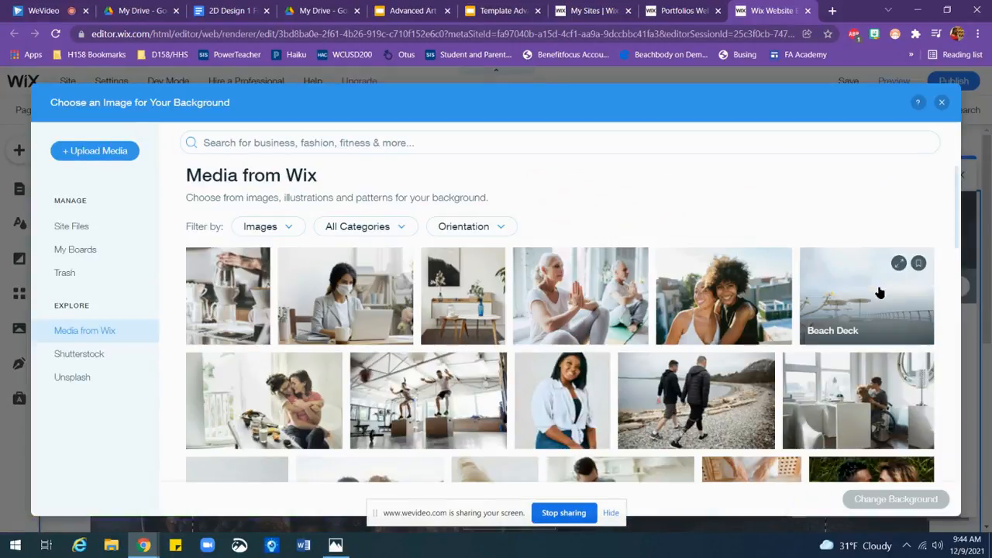
left_click(104, 154)
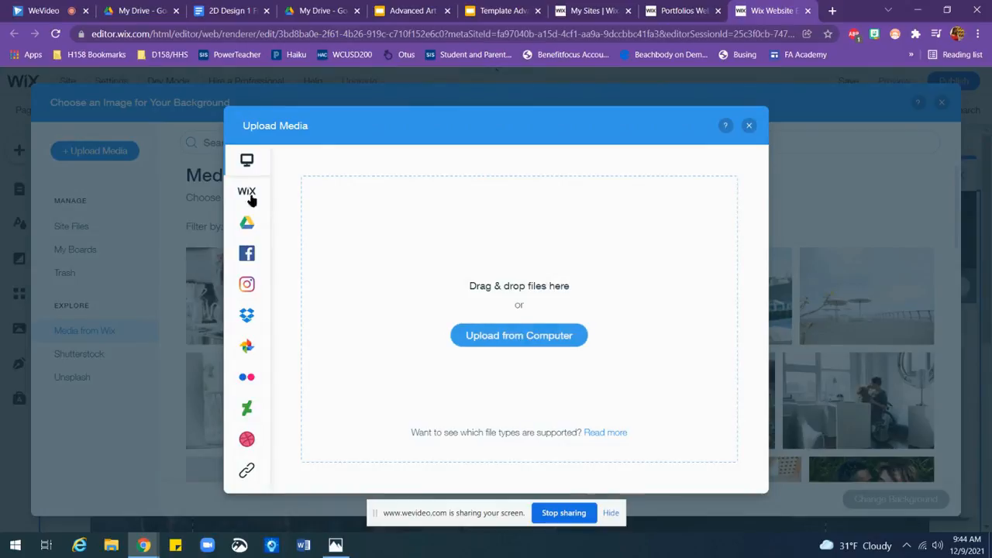
left_click(246, 223)
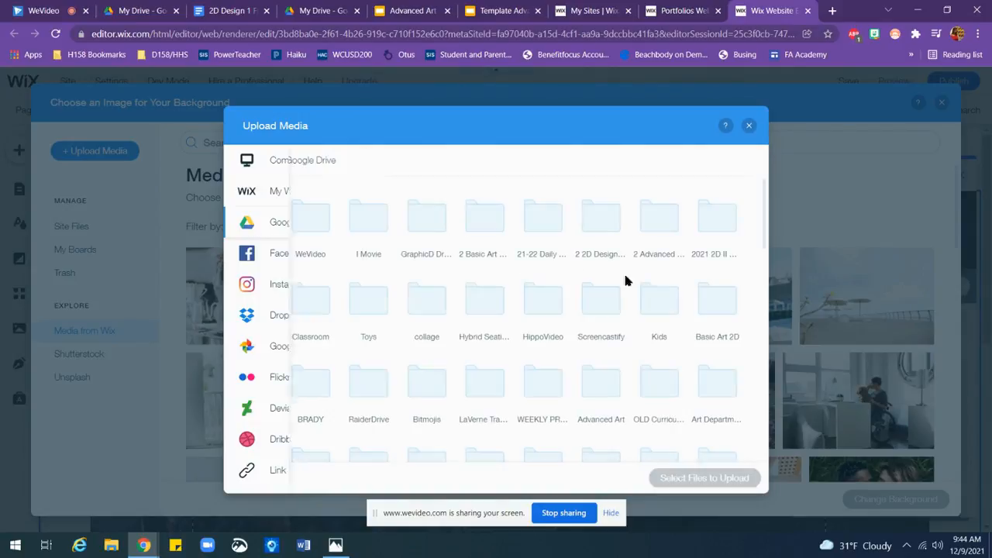
Step: Upload the melted-crayon picture File_000.jpeg from the personal art folder and apply it as the strip background
left_click_drag(764, 233, 804, 380)
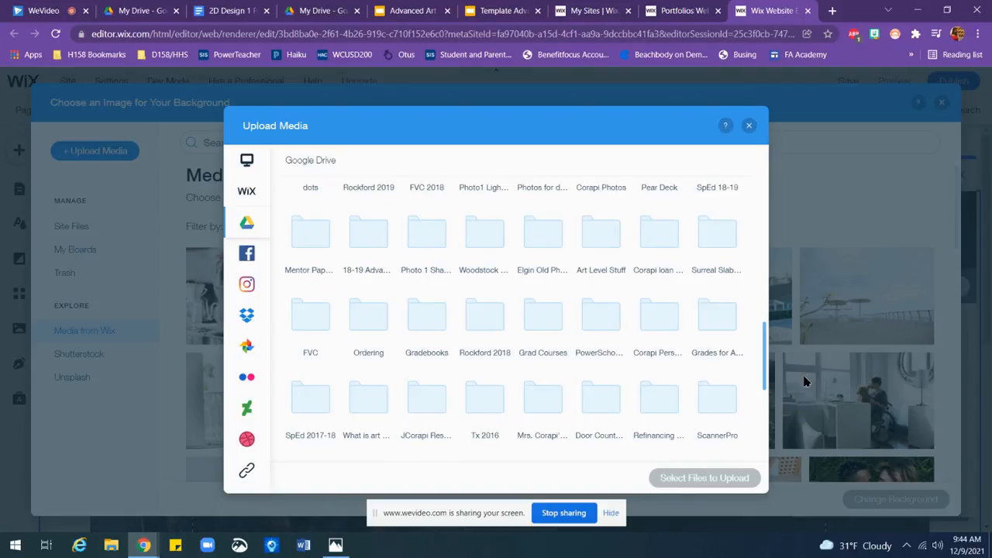
double_click(657, 319)
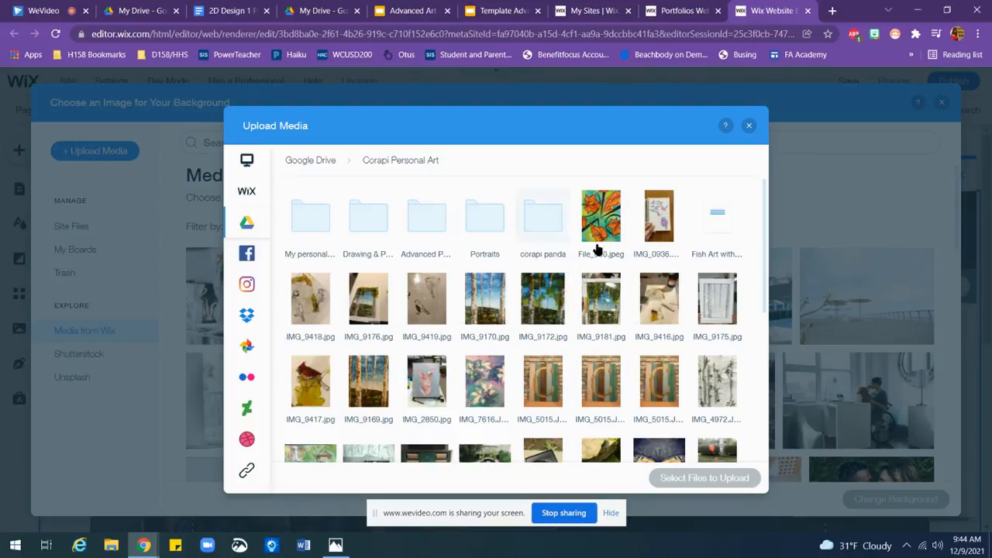
left_click_drag(765, 268, 783, 457)
left_click(433, 286)
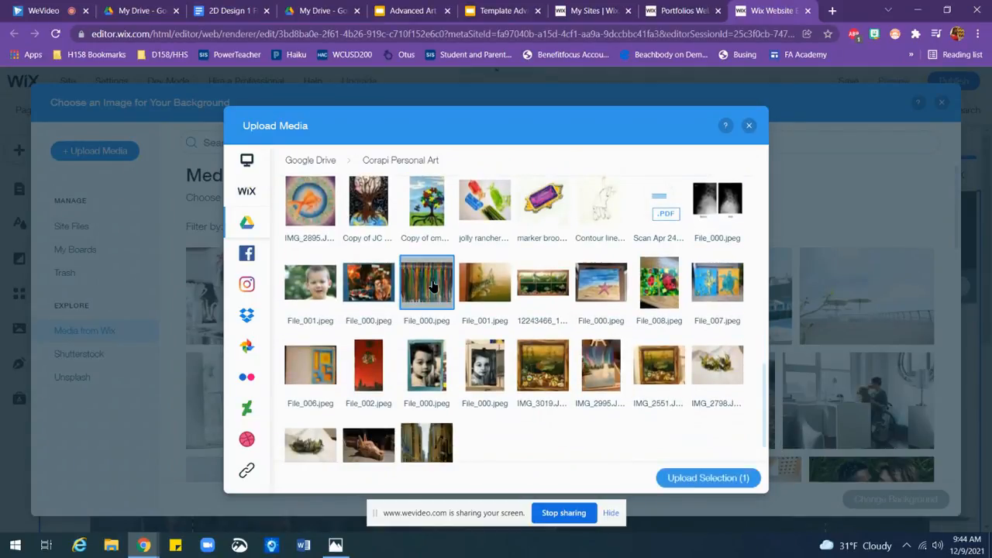
left_click(693, 476)
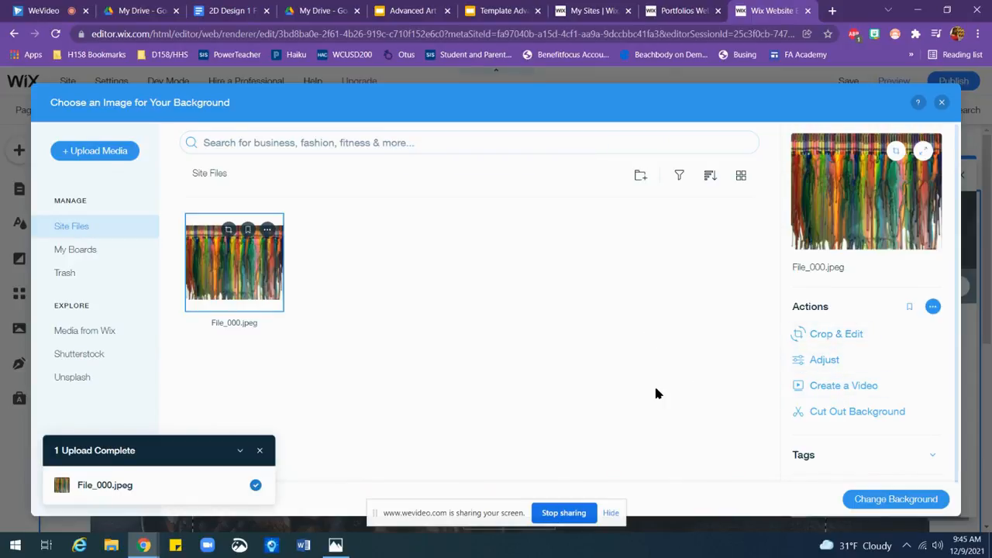
left_click(896, 499)
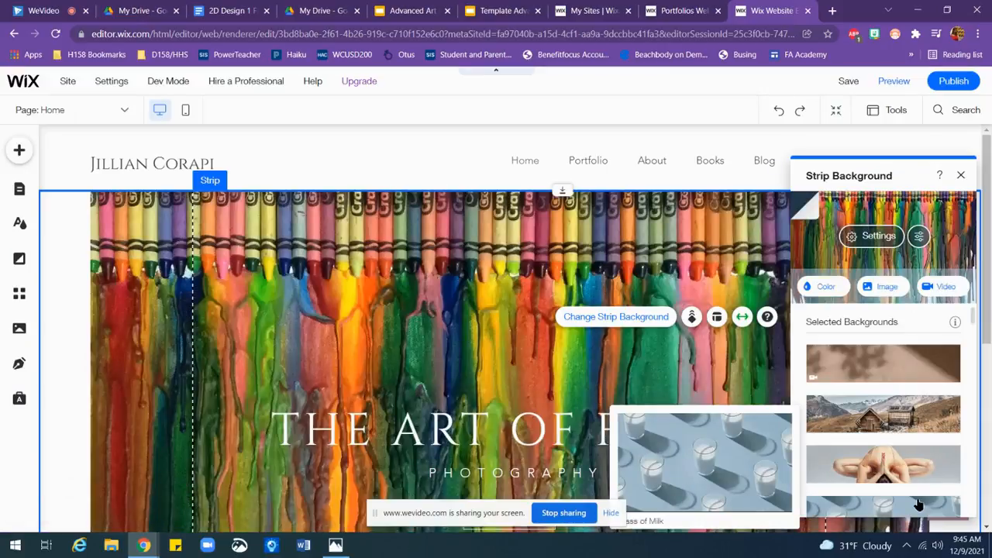
left_click(960, 175)
Step: Replace the strip's heading THE ART OF FOOD with ARTIST . EDUCATOR
left_click_drag(987, 180, 990, 279)
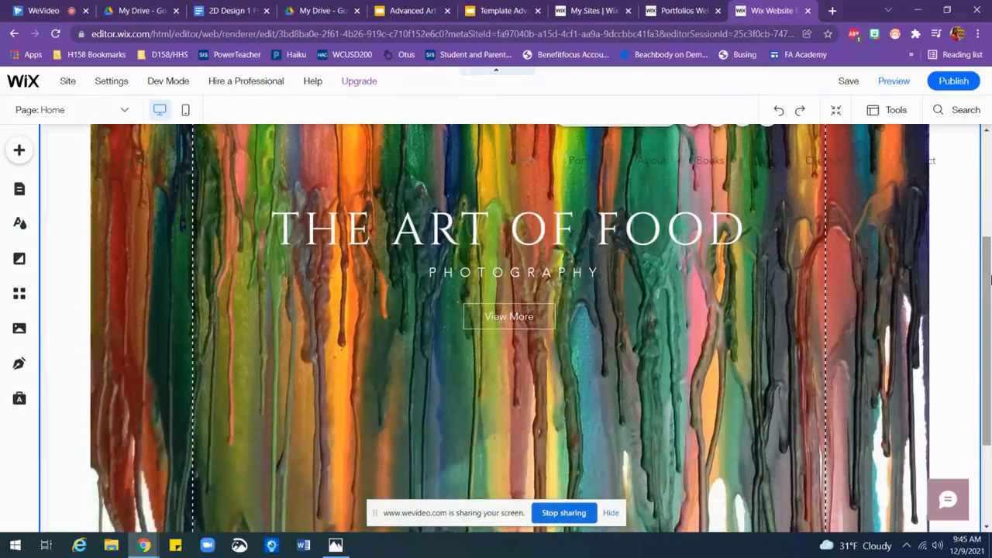
double_click(487, 230)
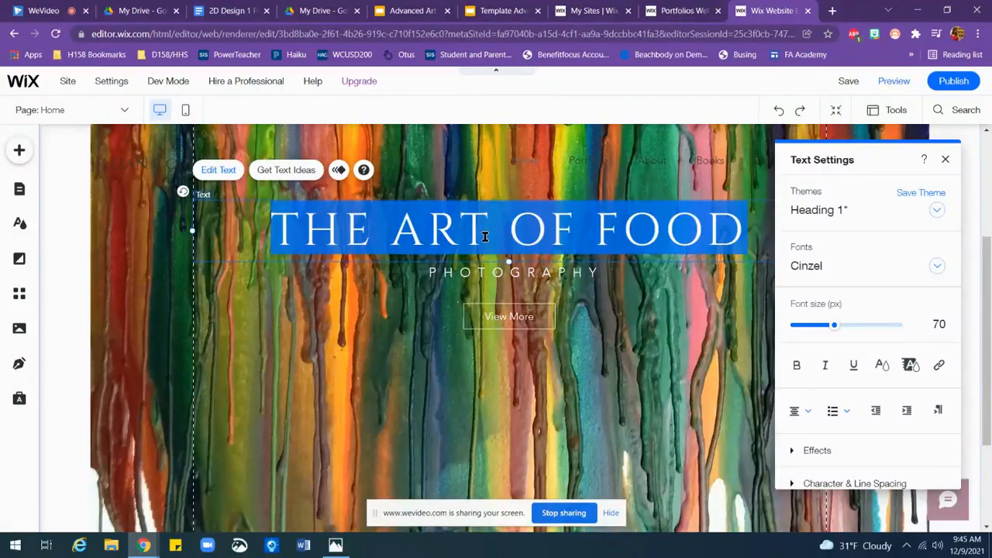
type("A")
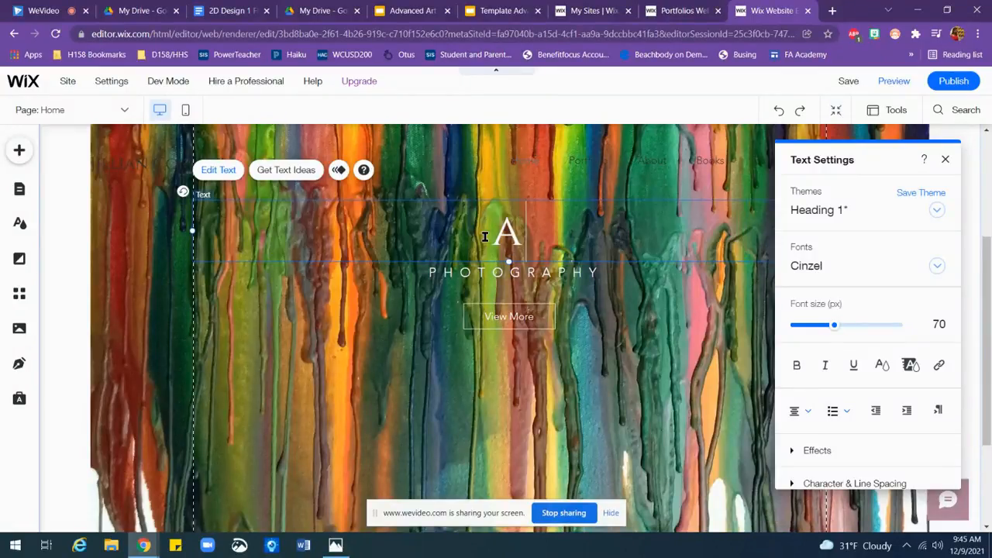
type("RTIST")
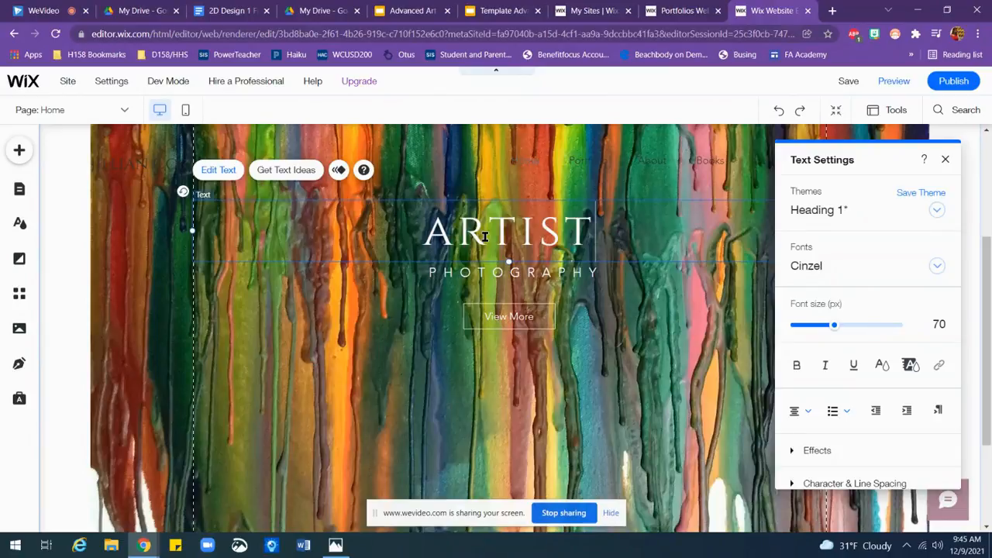
type(" . EDUCATOR")
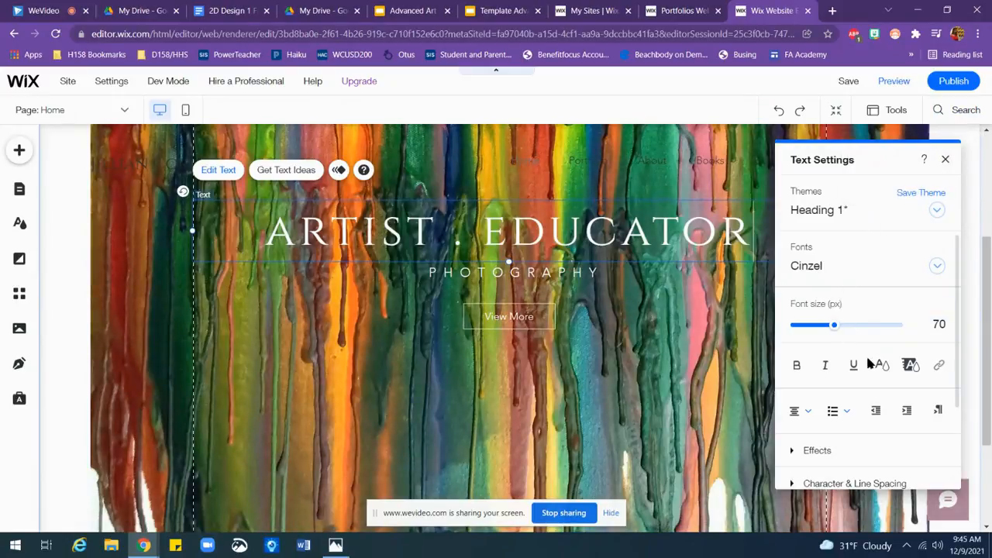
Step: Try bold and left alignment on the heading, and restore its centered alignment
left_click(797, 365)
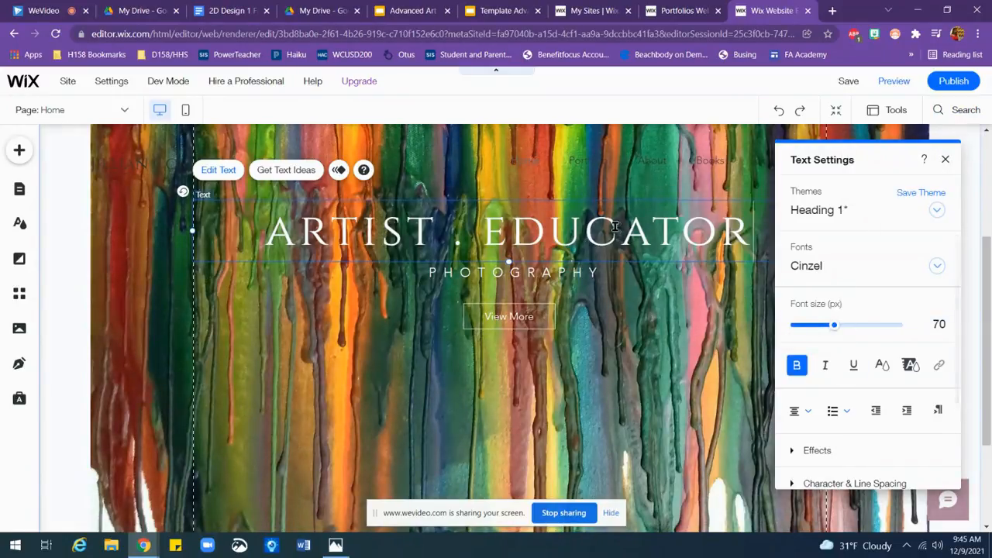
double_click(616, 231)
left_click(797, 365)
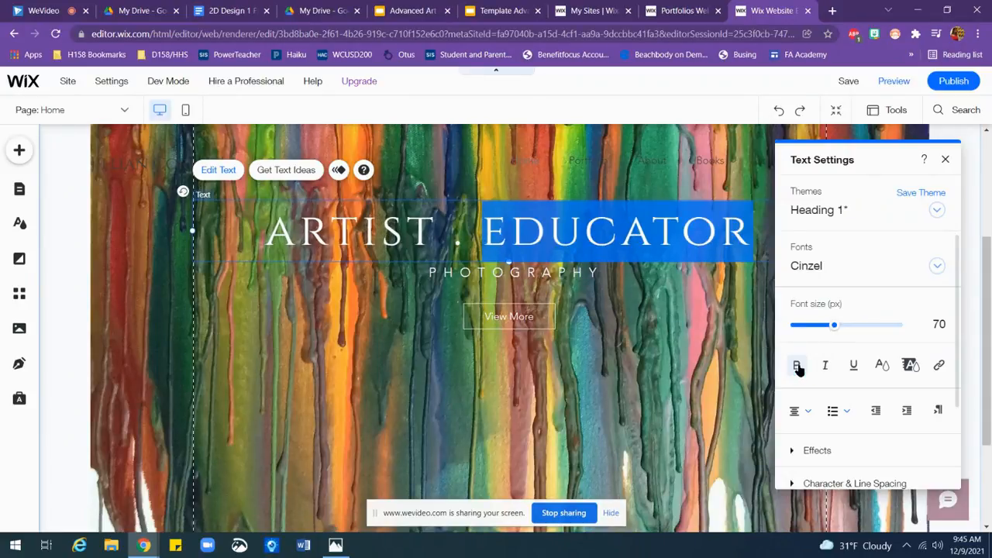
left_click(806, 410)
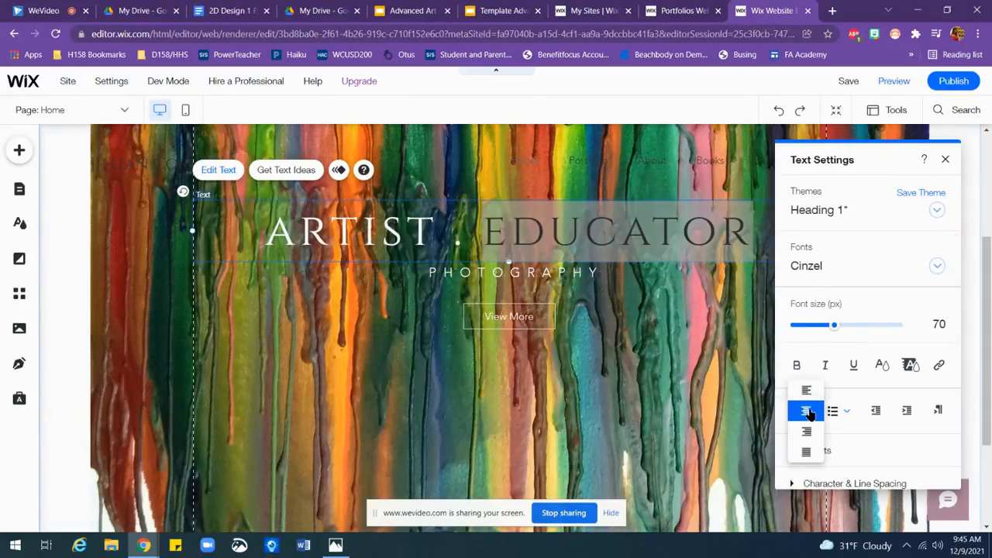
left_click(808, 392)
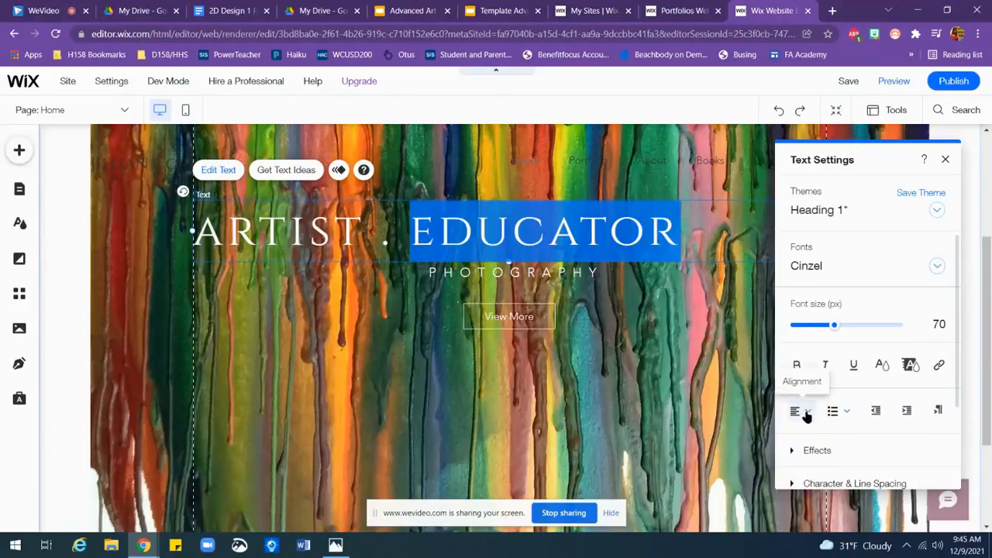
left_click(806, 412)
left_click(806, 436)
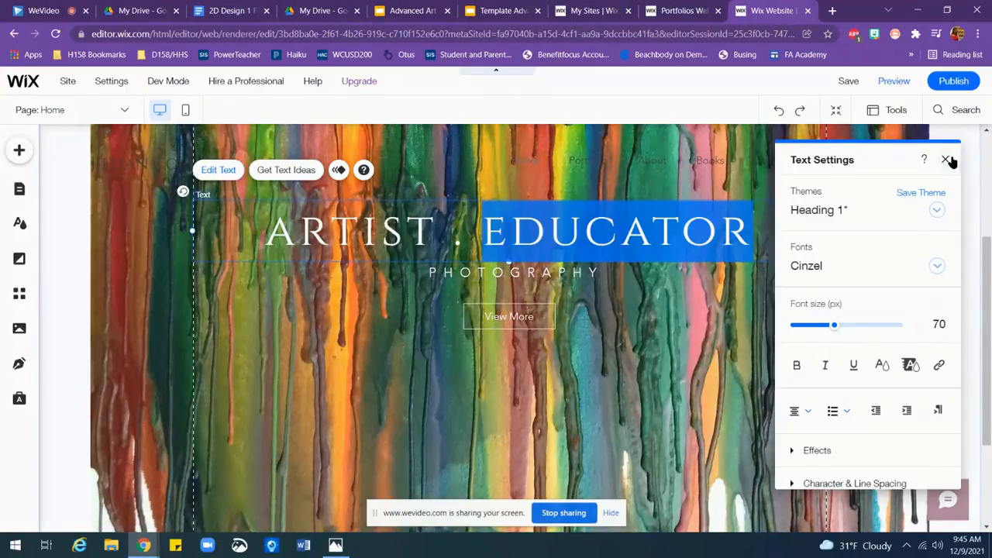
Step: Look through the fonts available for the heading and close its text settings without changing the font
left_click(936, 266)
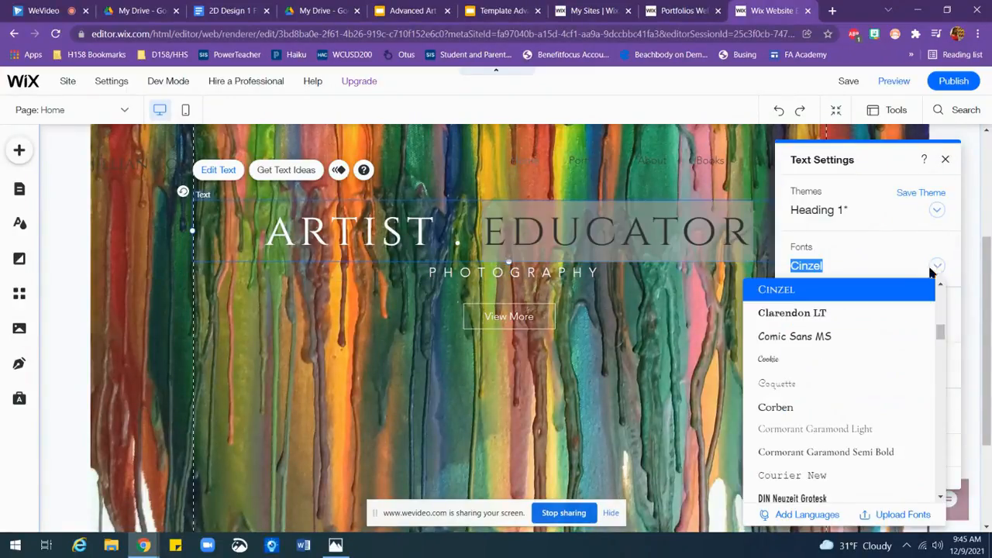
left_click(900, 262)
left_click(945, 159)
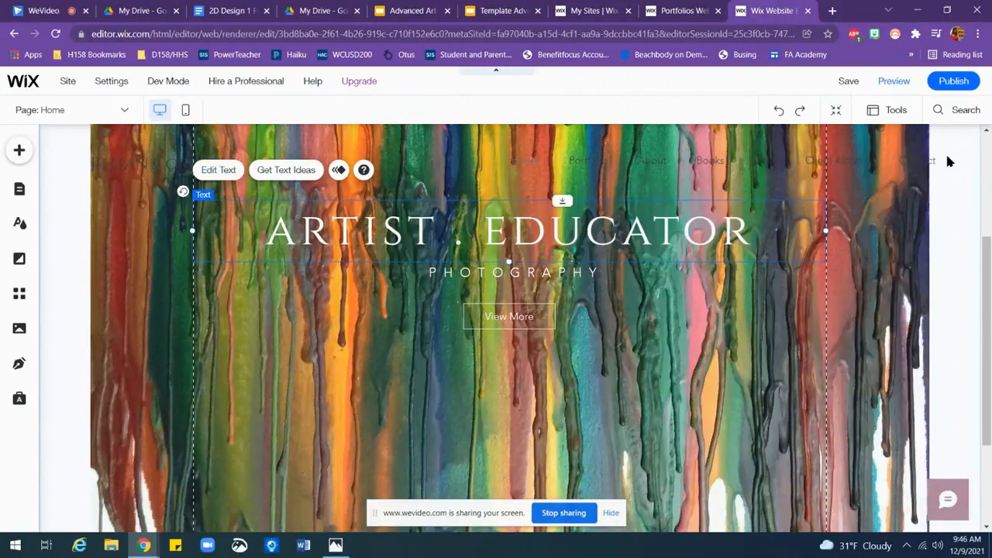
Step: Replace the subtitle PHOTOGRAPHY under the strip's heading with PORTFOLIO
left_click(577, 274)
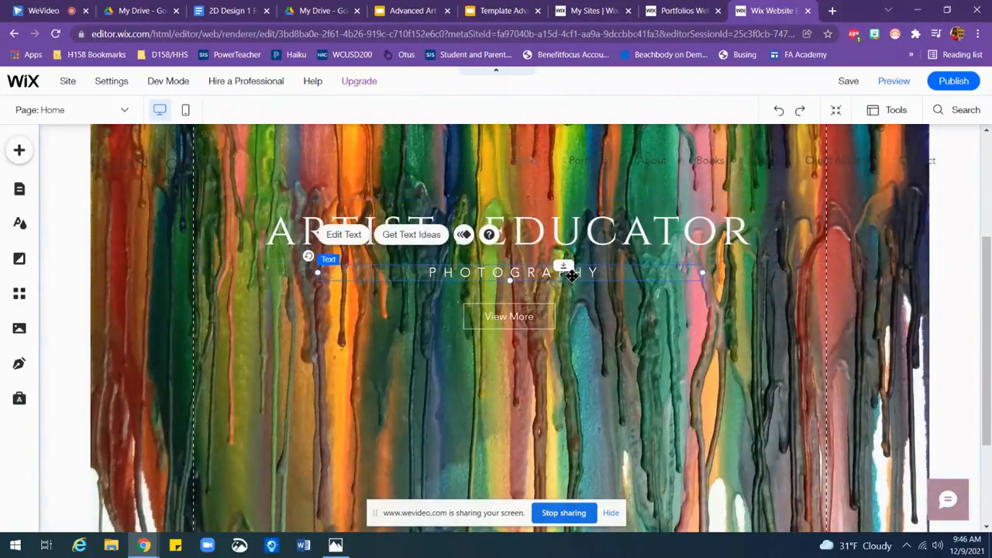
left_click(617, 265)
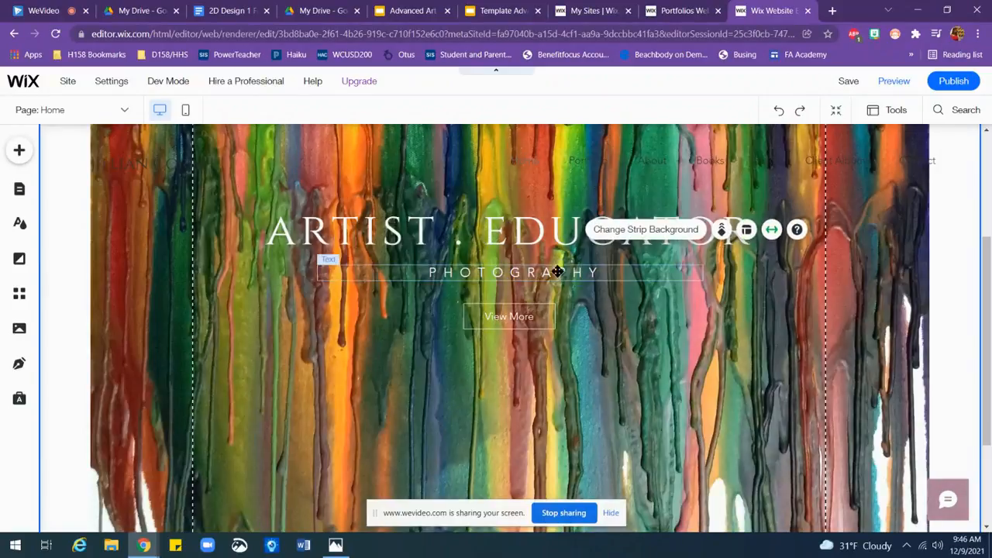
double_click(532, 273)
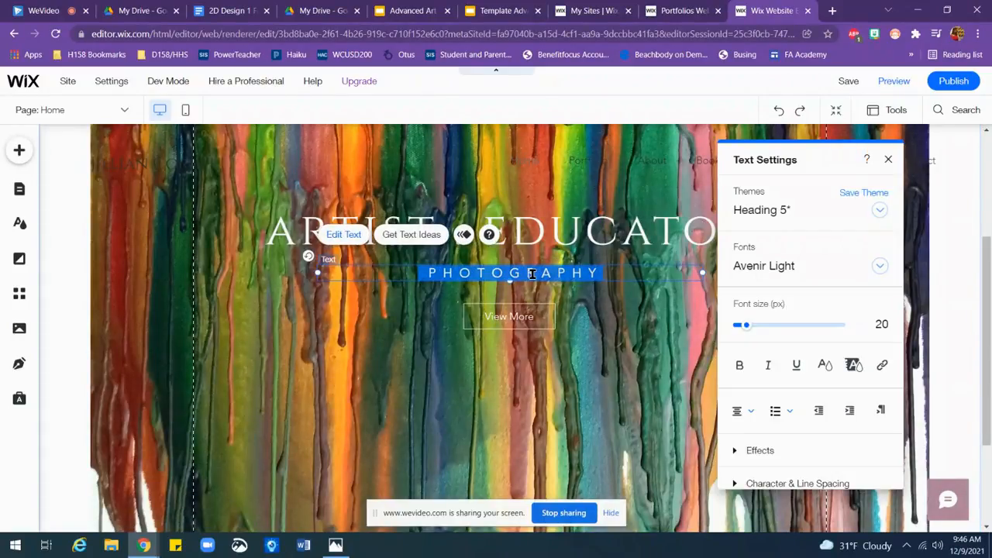
type("p")
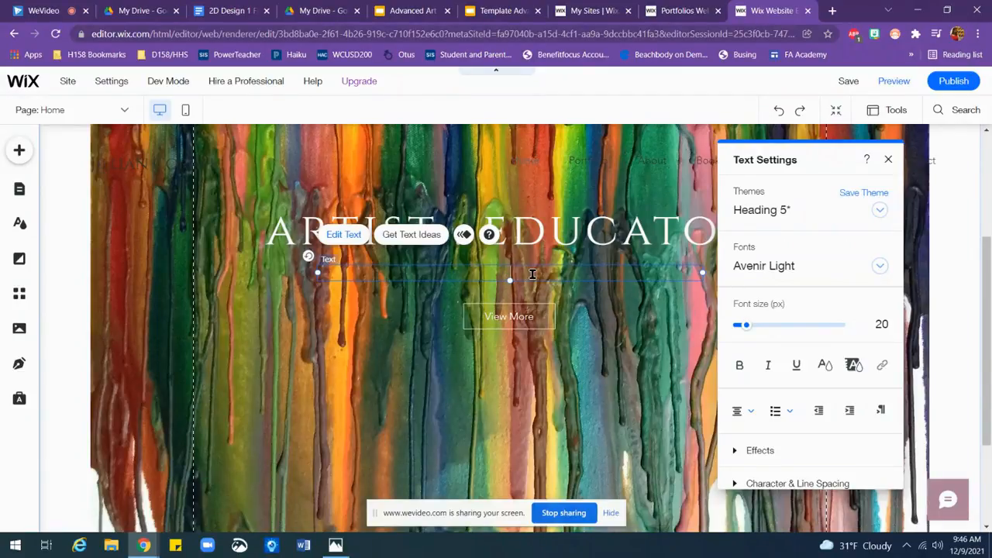
type("ortfolio")
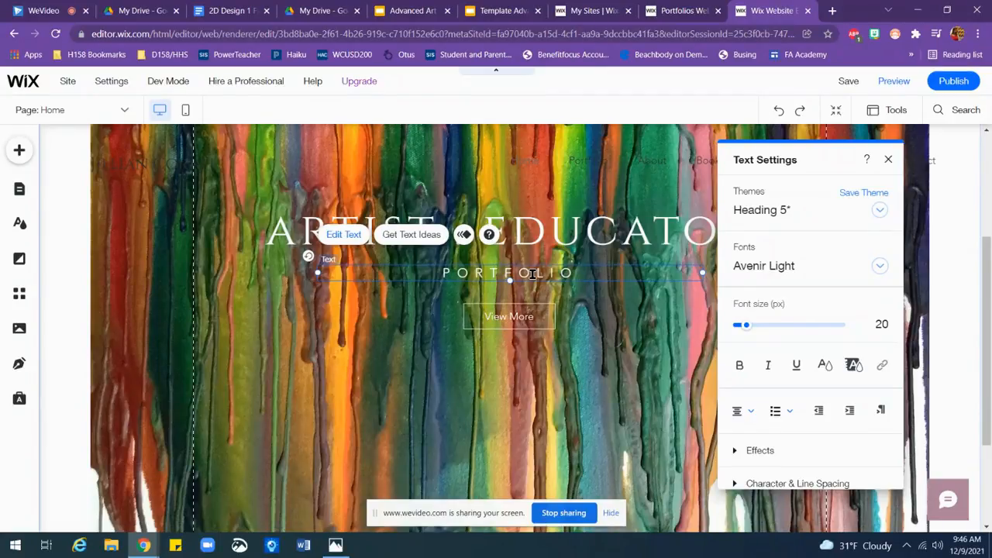
left_click(889, 159)
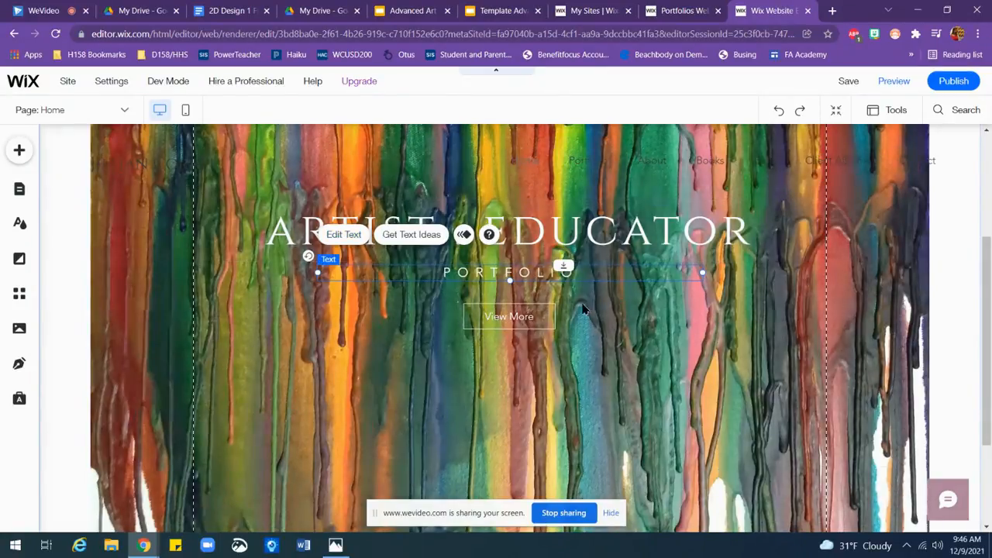
Step: Delete the View More button below the strip's subtitle
left_click(553, 313)
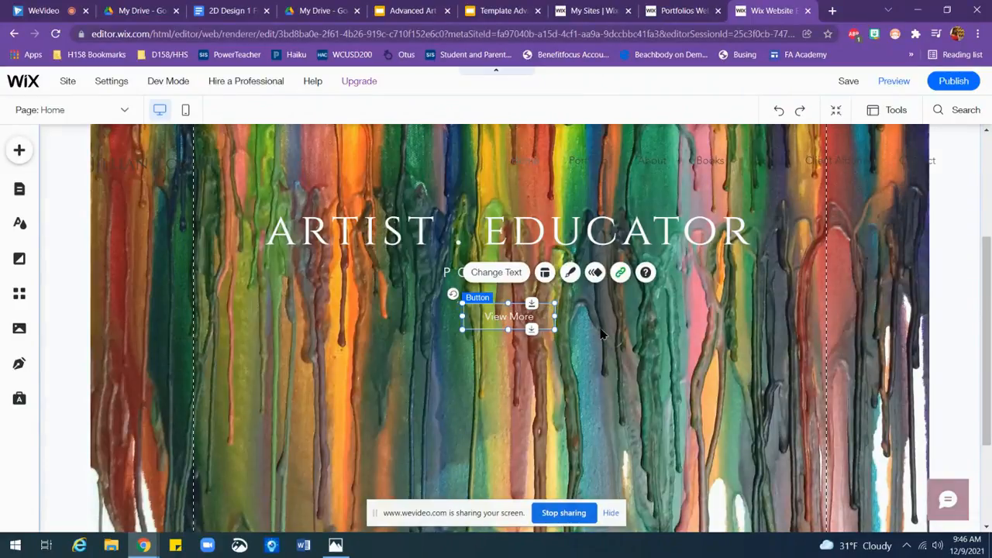
key("Delete")
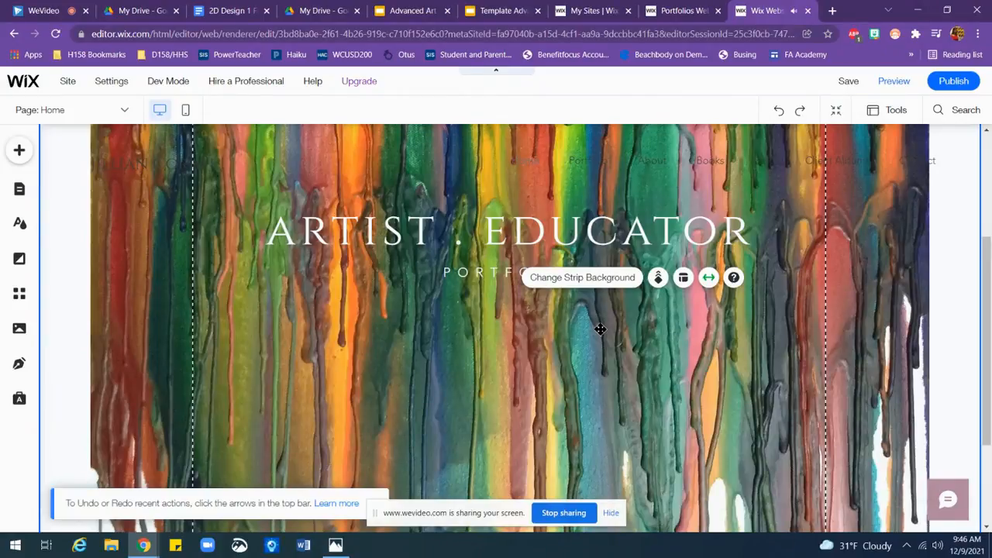
left_click_drag(989, 370, 988, 300)
left_click(692, 249)
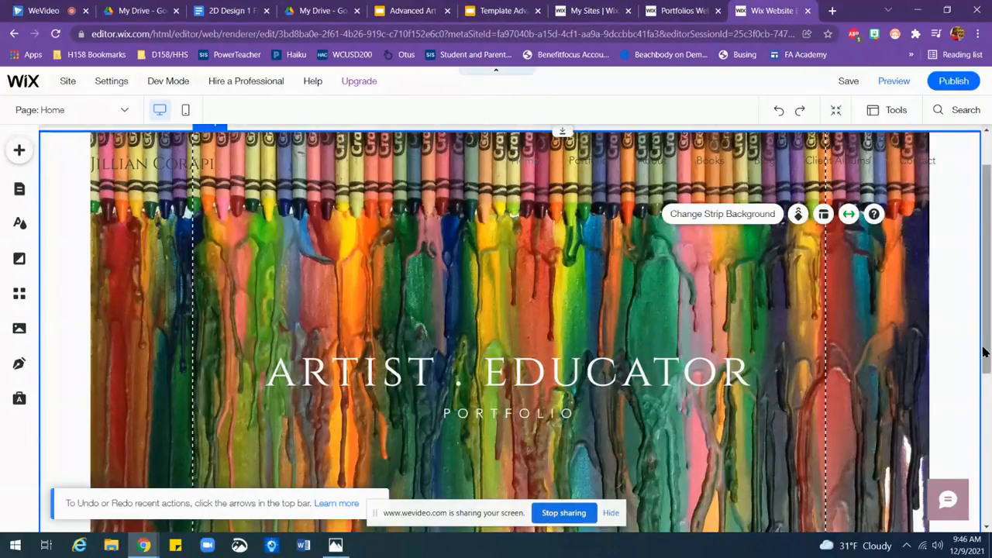
left_click_drag(987, 350, 988, 305)
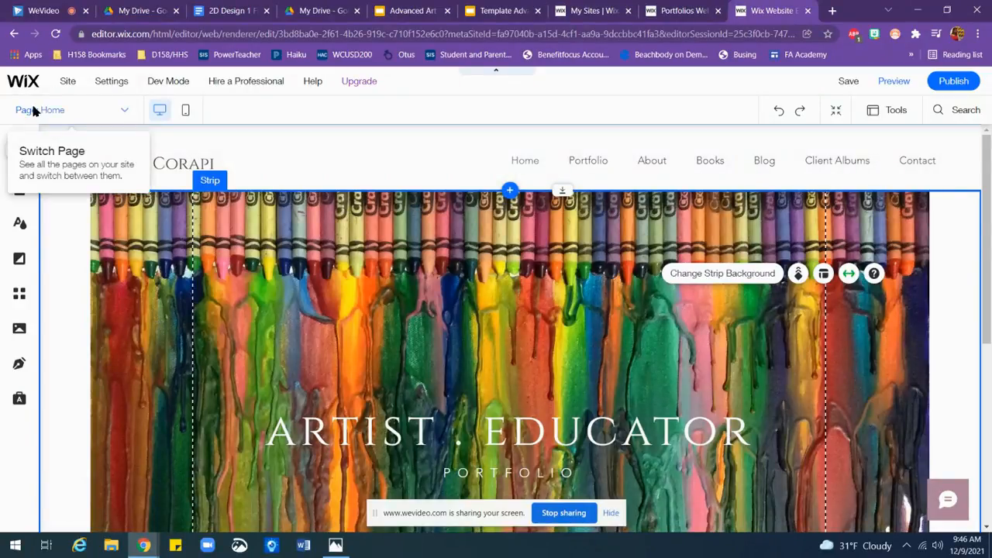
Step: Open the site's page management and delete the Client Albums page together with its Wix Photo Albums app
left_click(124, 113)
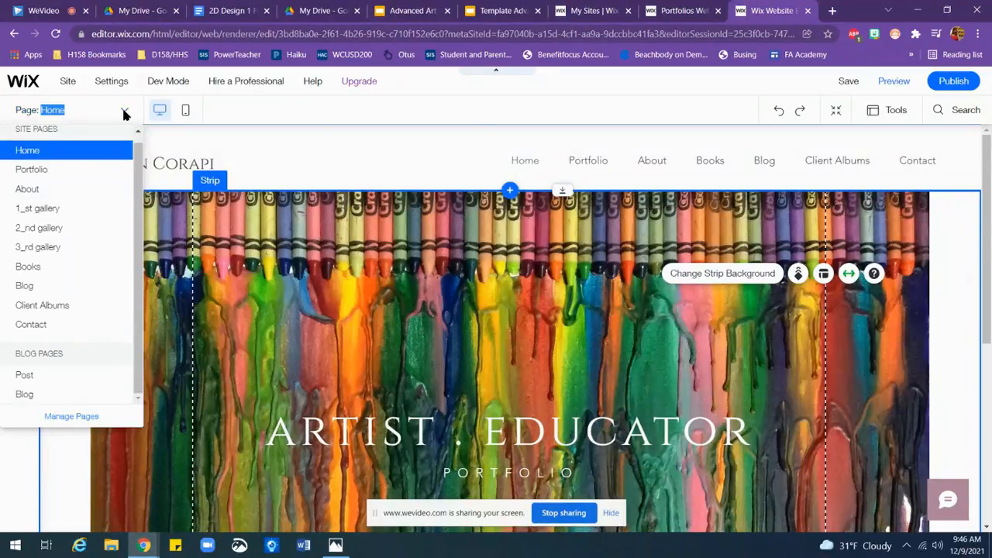
left_click(67, 418)
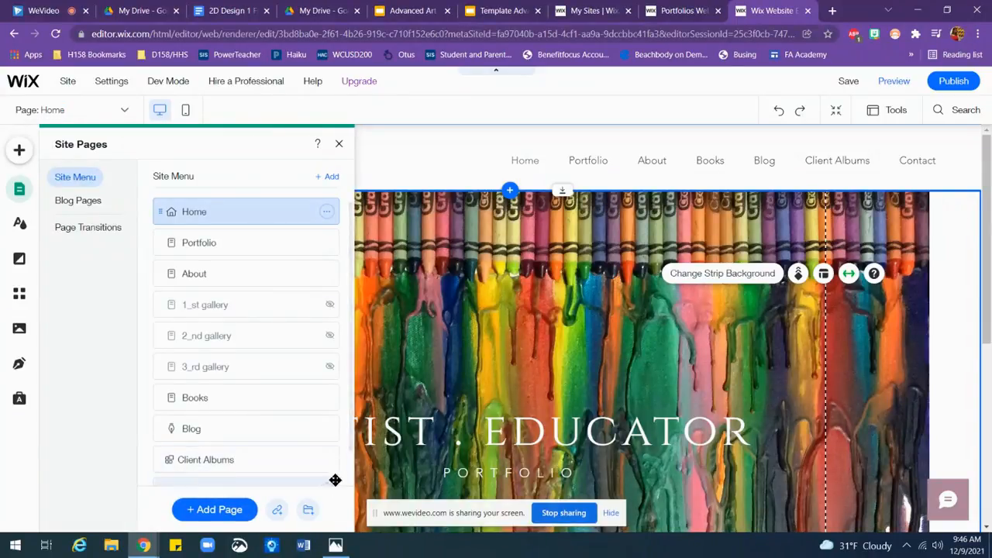
scroll(334, 456, "down", 1)
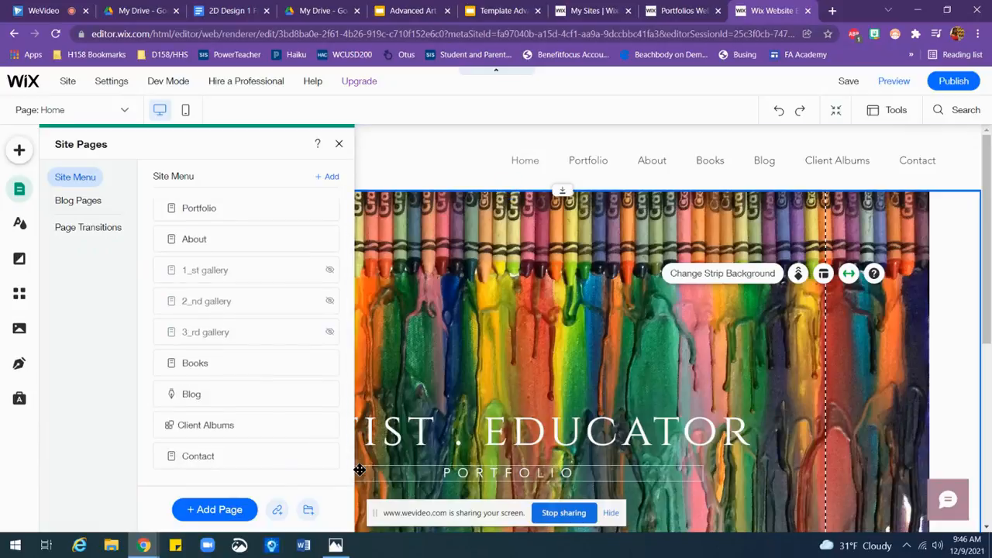
left_click(326, 426)
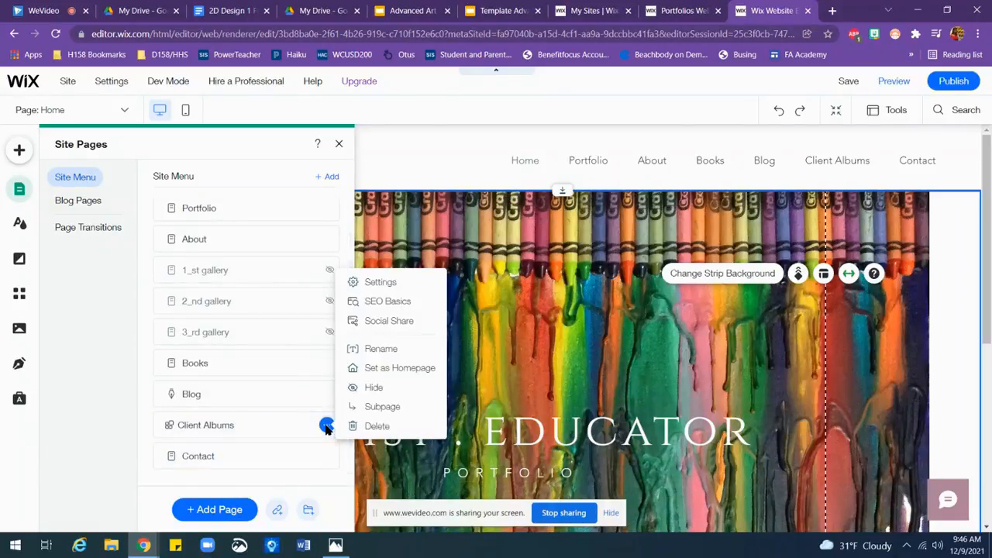
left_click(377, 425)
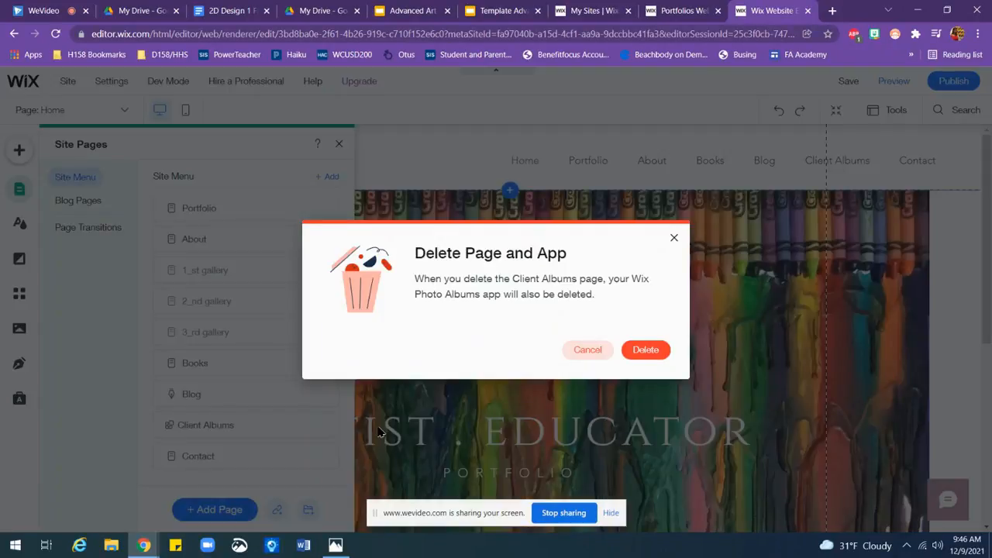
left_click(646, 350)
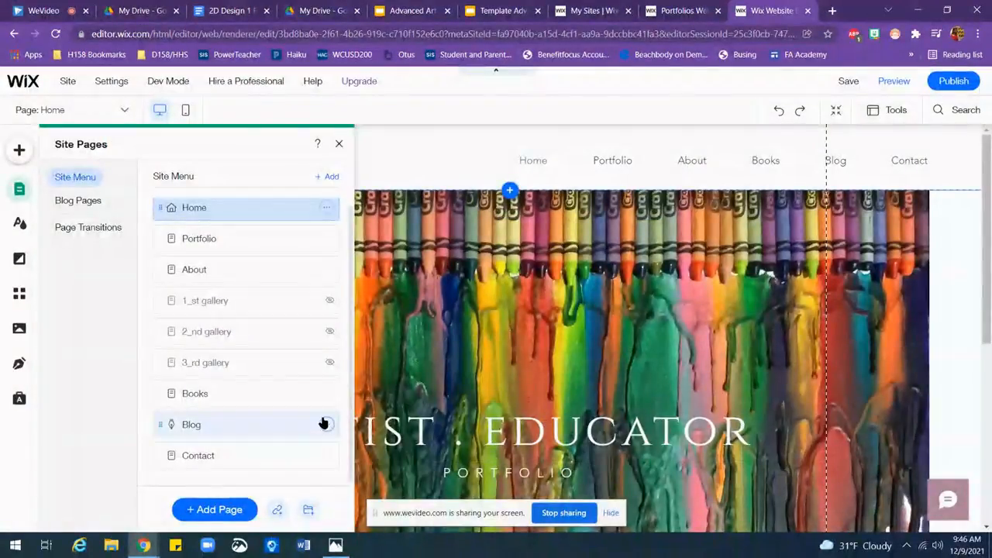
Step: Delete the Blog and Books pages from the site menu
left_click(327, 426)
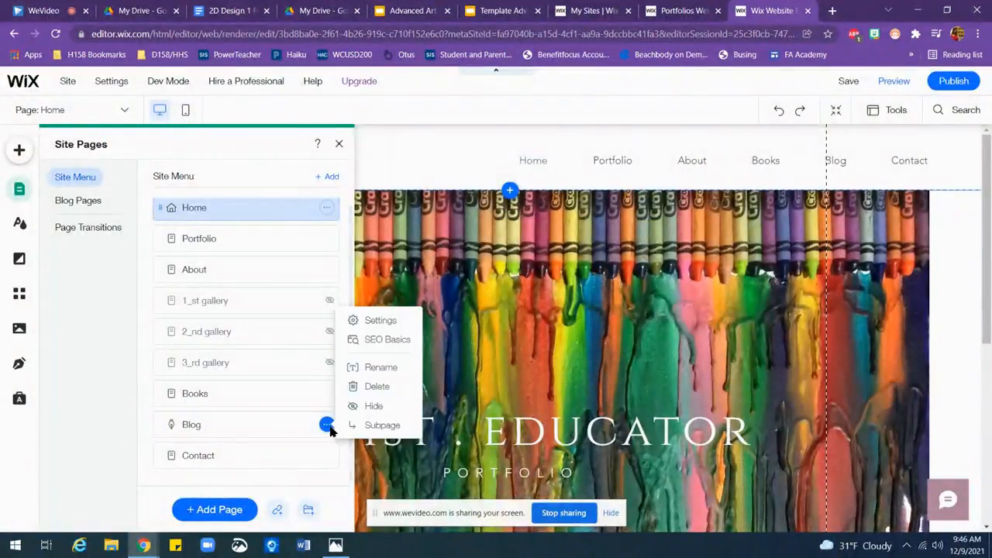
left_click(381, 388)
left_click(651, 352)
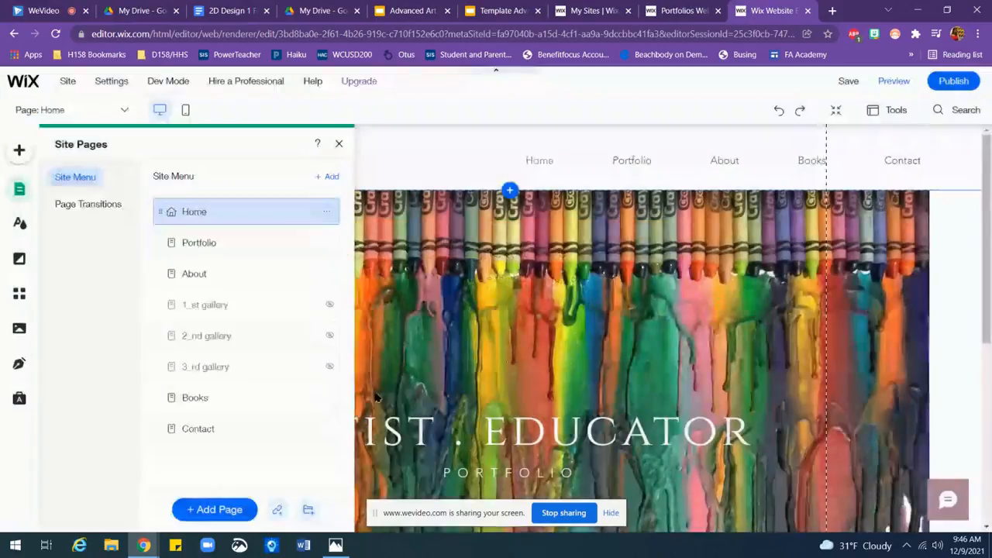
left_click(327, 398)
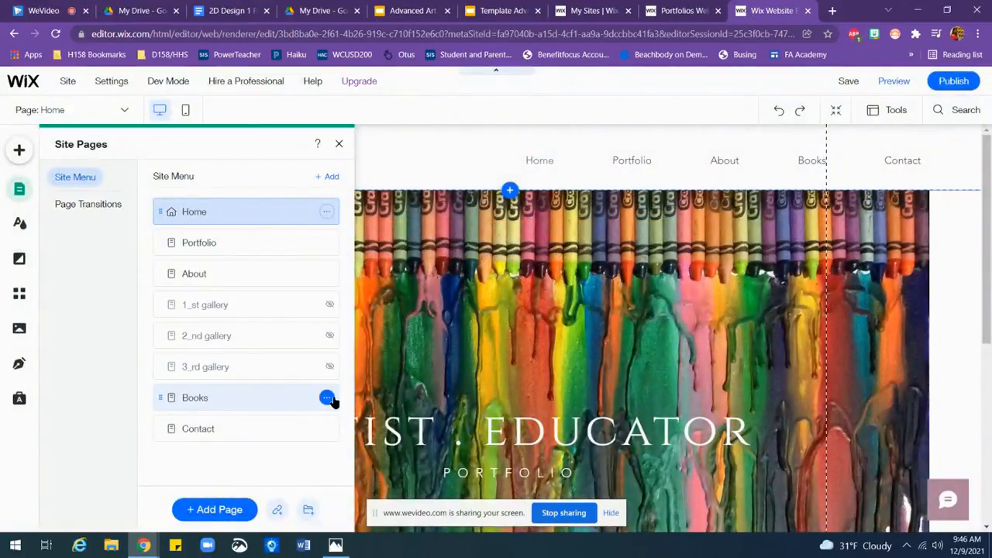
left_click(350, 398)
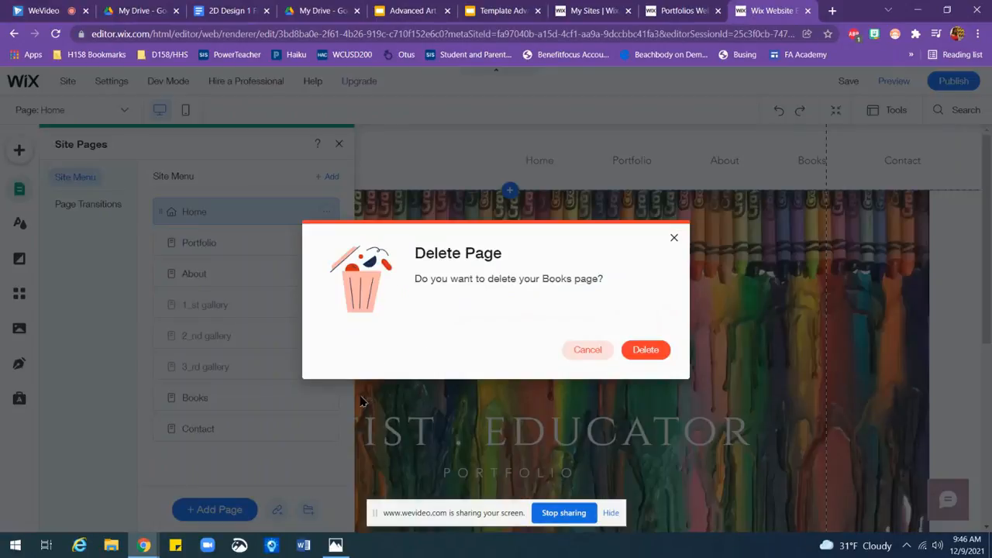
left_click(657, 351)
Step: Delete the three hidden gallery pages 3_rd gallery, 2_nd gallery and 1_st gallery from the site menu
left_click(327, 368)
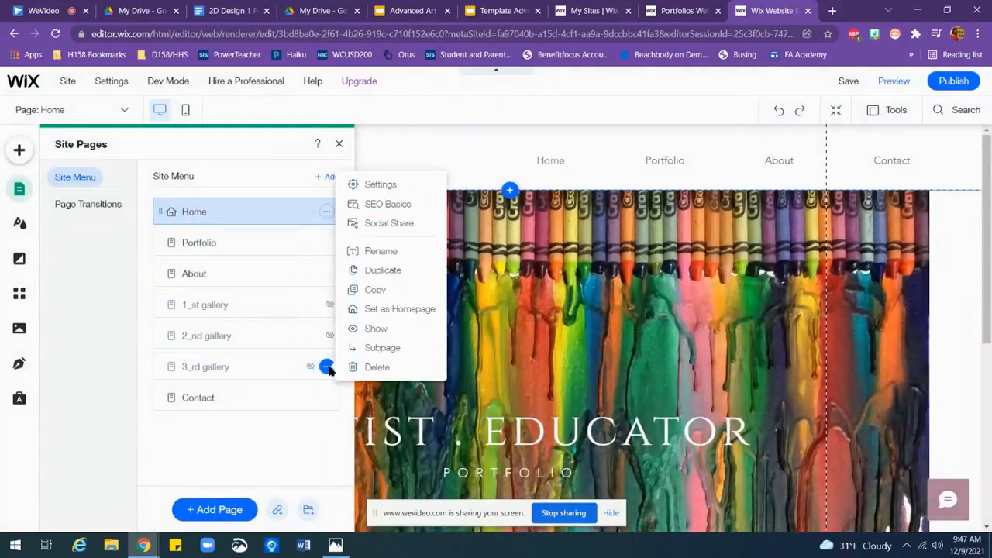
left_click(369, 367)
left_click(642, 351)
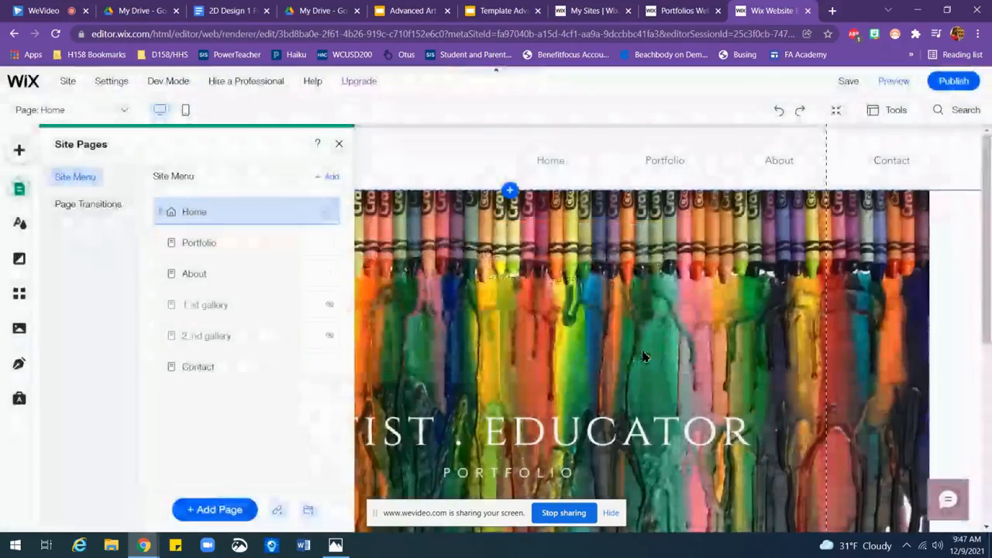
left_click(326, 336)
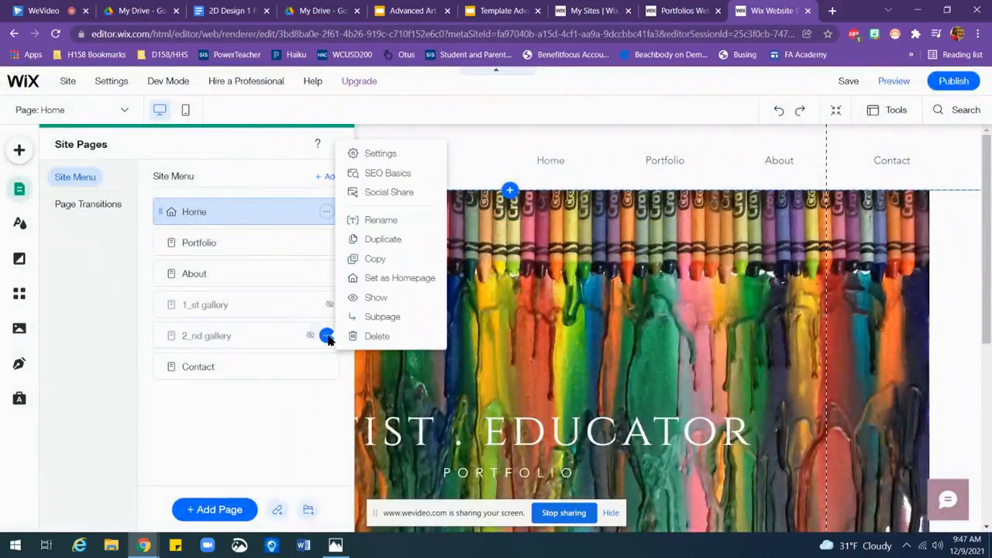
left_click(386, 336)
left_click(645, 349)
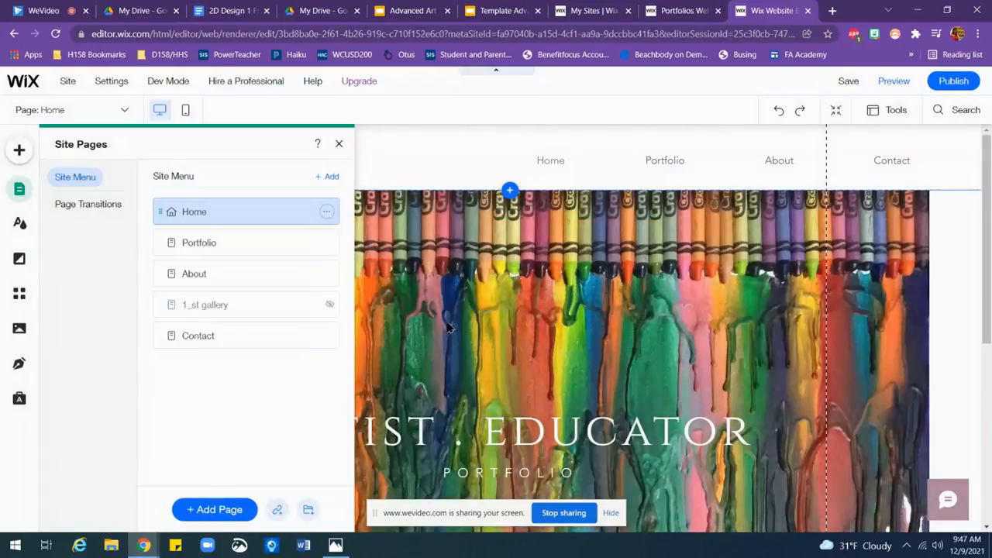
left_click(327, 305)
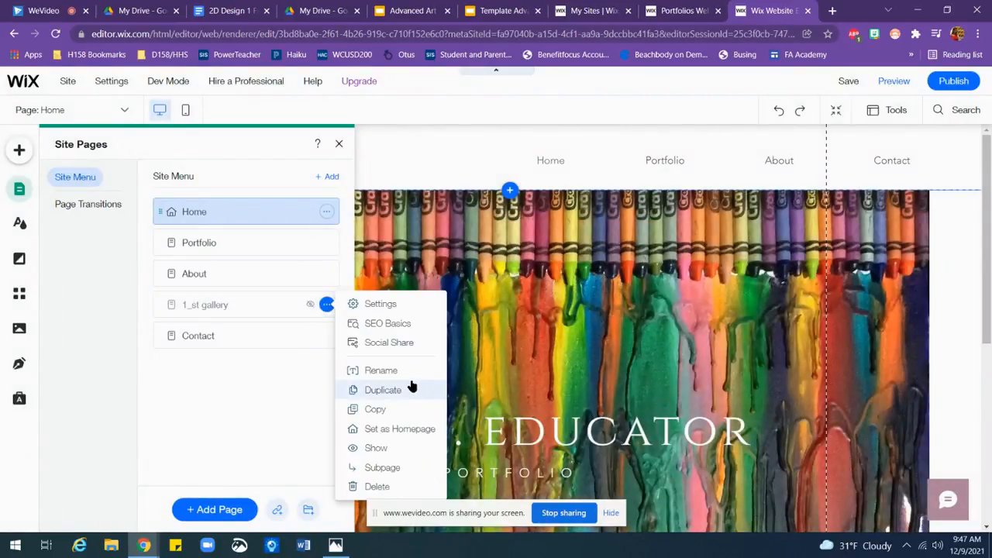
left_click(379, 486)
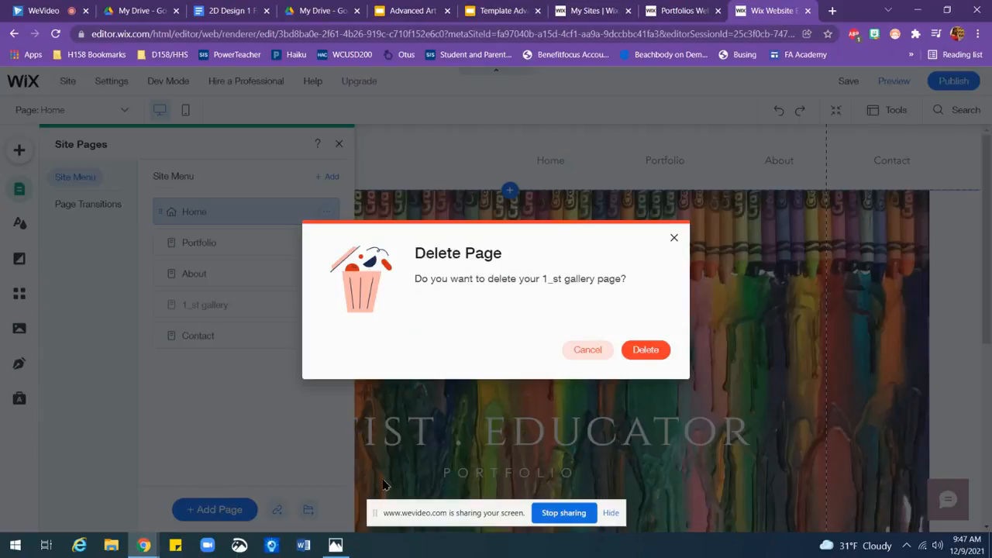
left_click(644, 349)
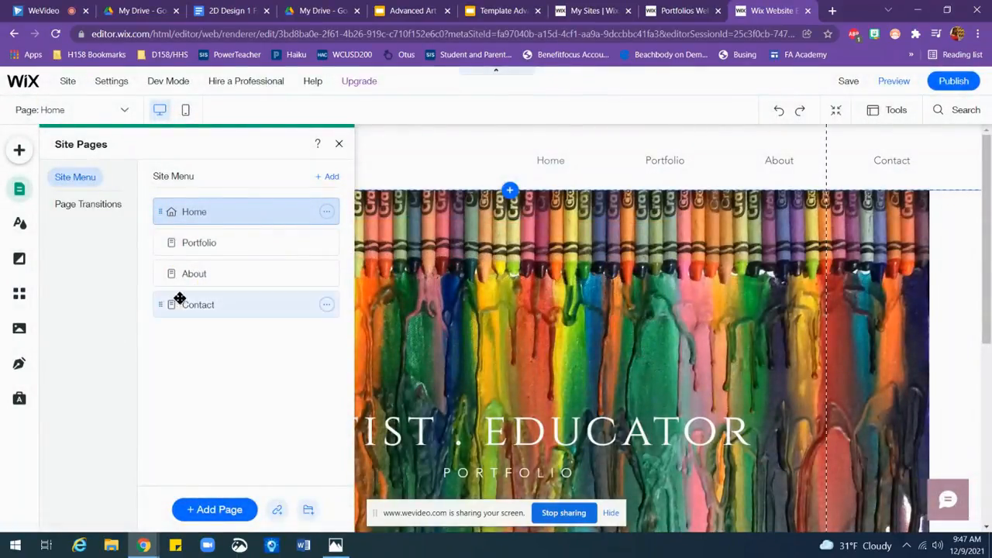
Step: Rename the Portfolio page to 2D DESIGN 1 in the site menu and close the page management
left_click(195, 274)
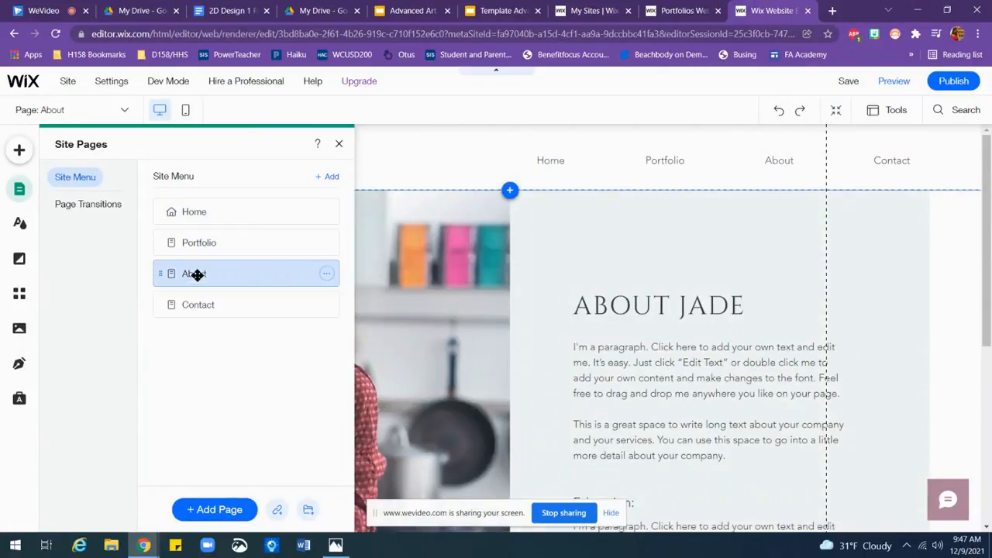
left_click(203, 244)
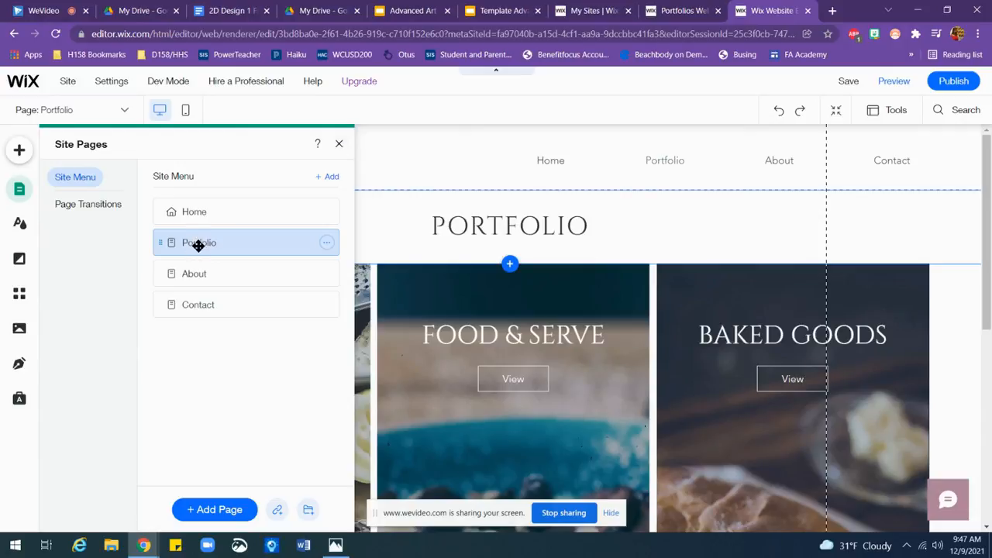
left_click(326, 243)
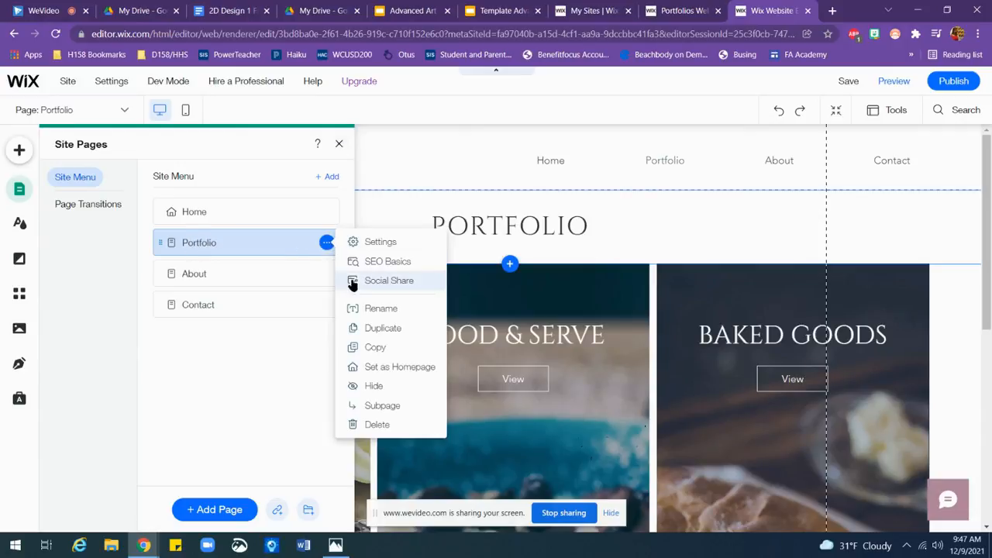
left_click(382, 308)
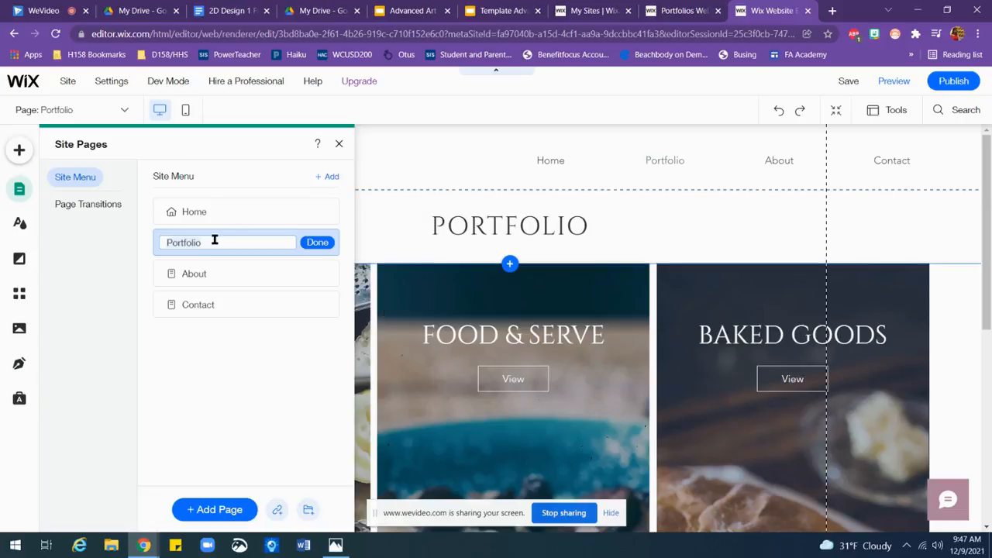
key("BackSpace")
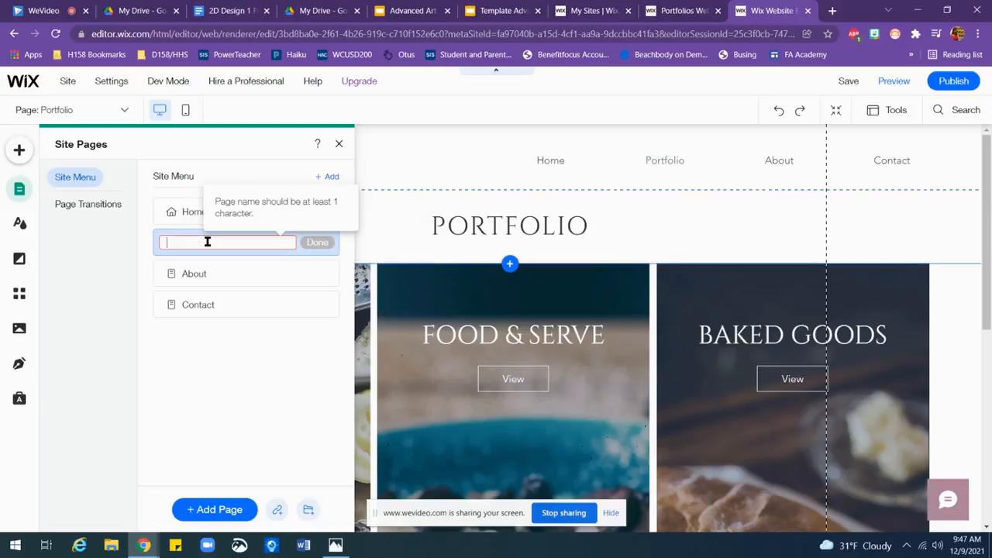
type("2")
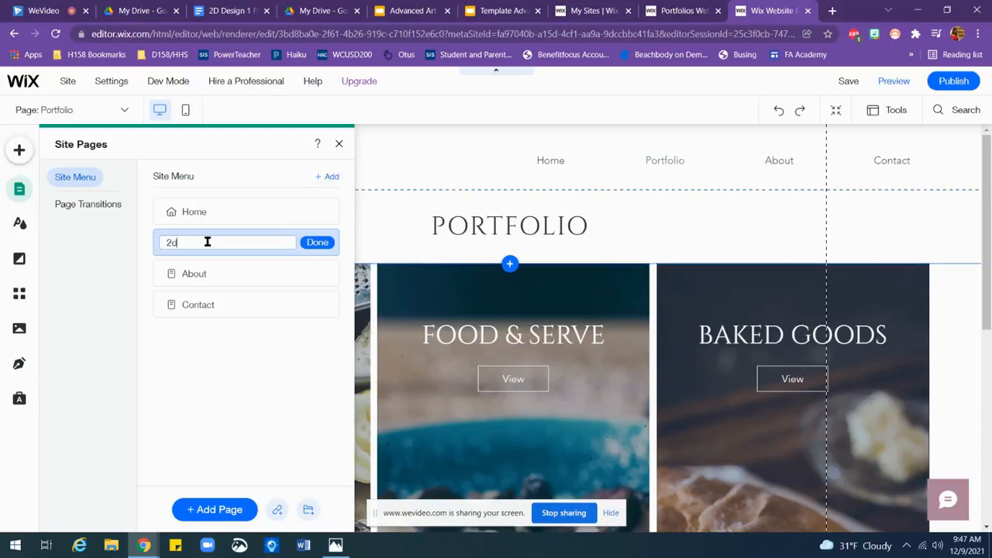
type("d")
key("BackSpace")
key("BackSpace")
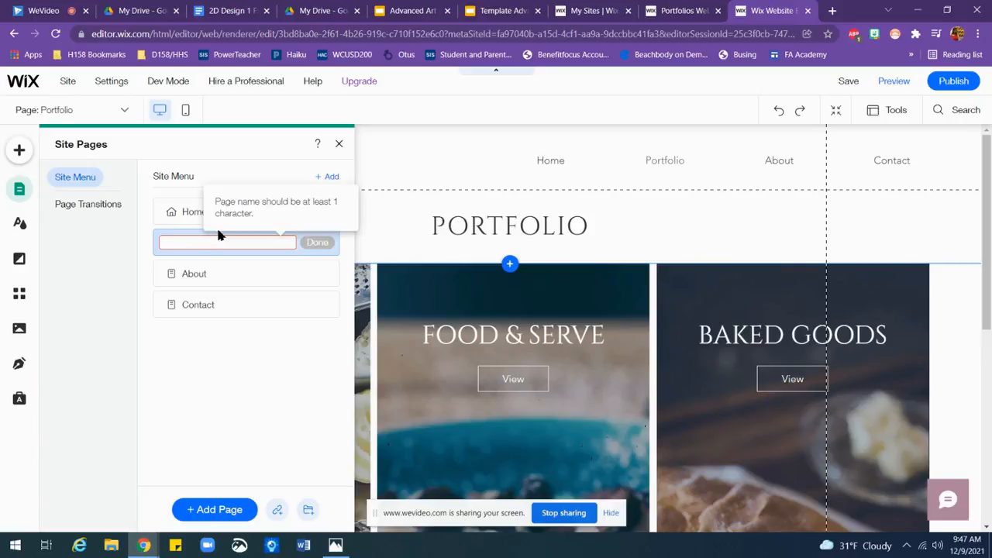
type("2D DESIGN 1")
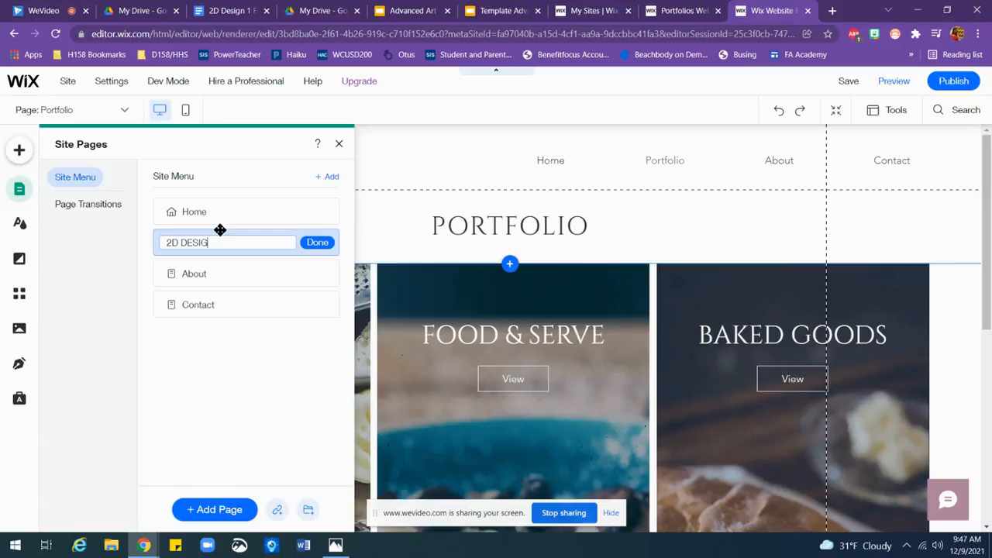
left_click(326, 243)
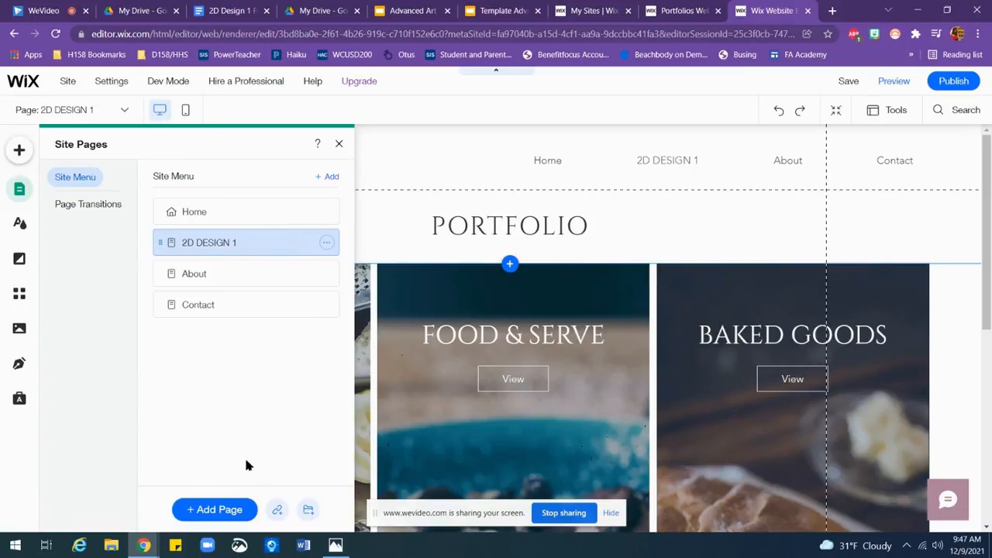
left_click(339, 143)
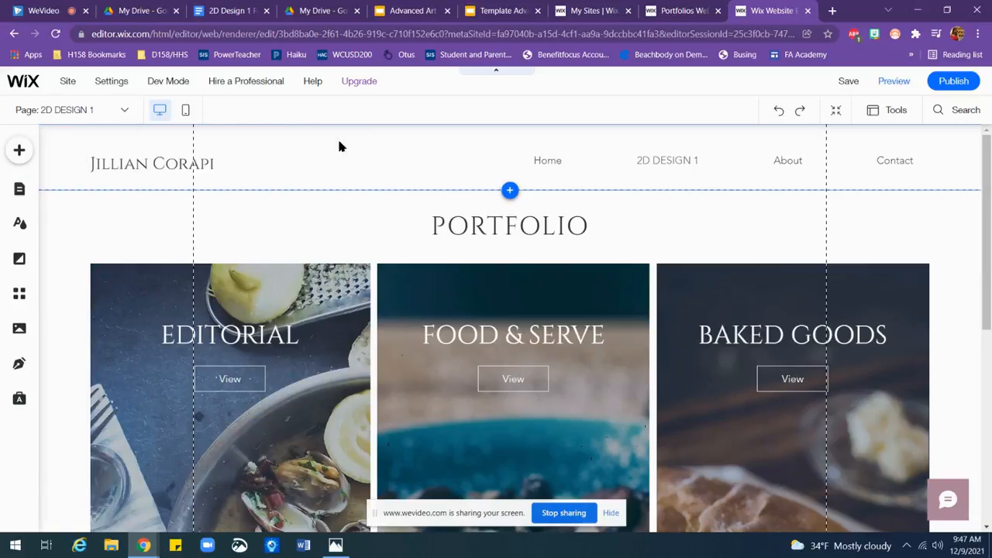
Step: Replace the PORTFOLIO heading text on the page with "2D DESIGN 1"
left_click(503, 223)
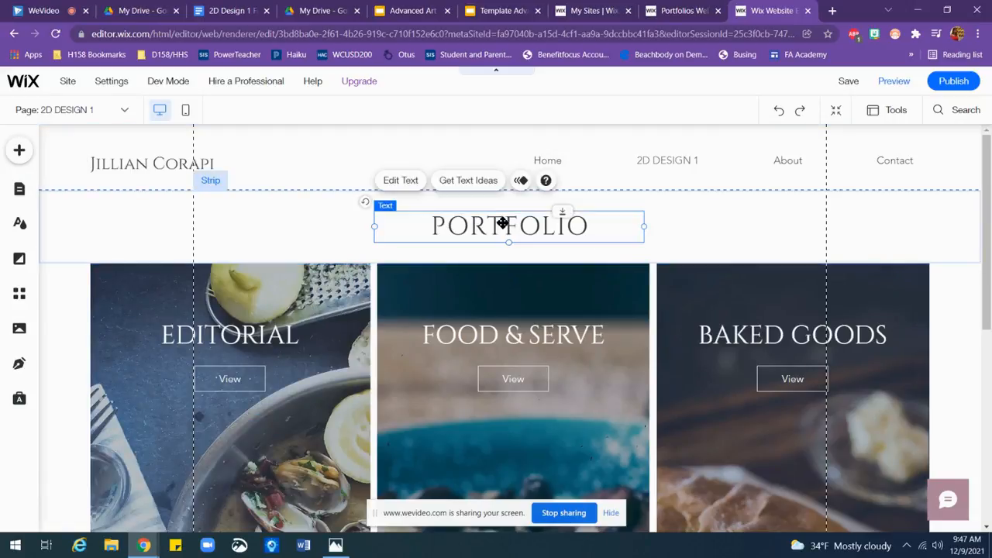
double_click(502, 223)
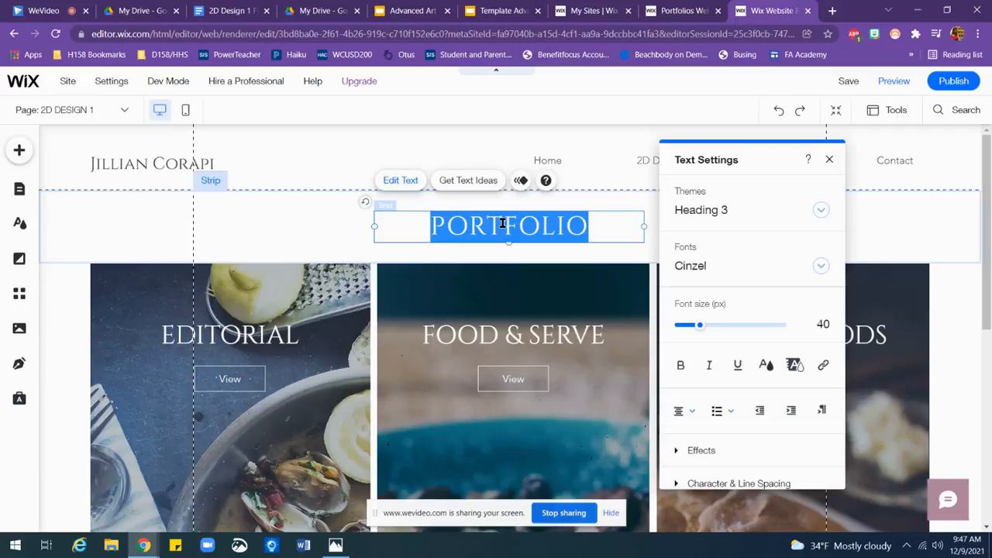
type("2D DESIG")
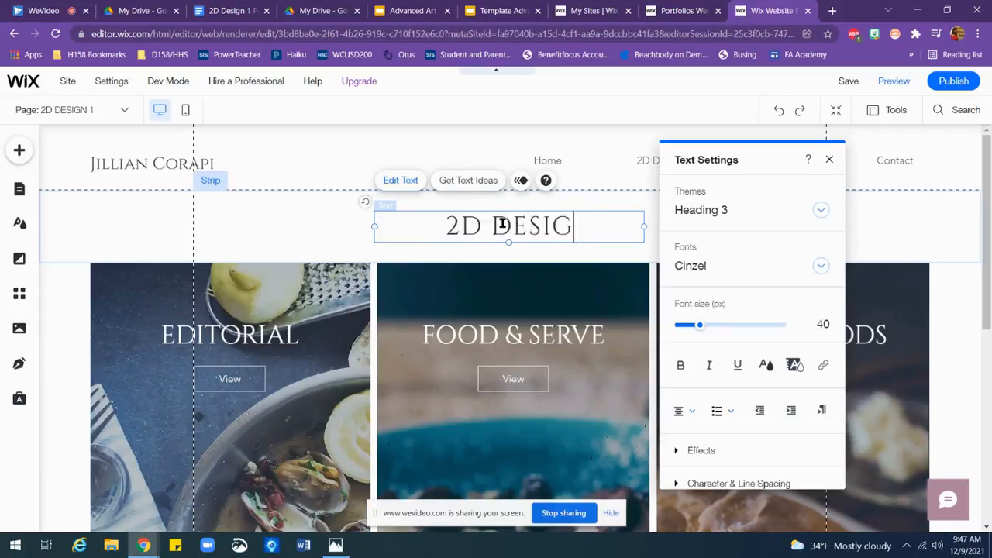
type("N 1")
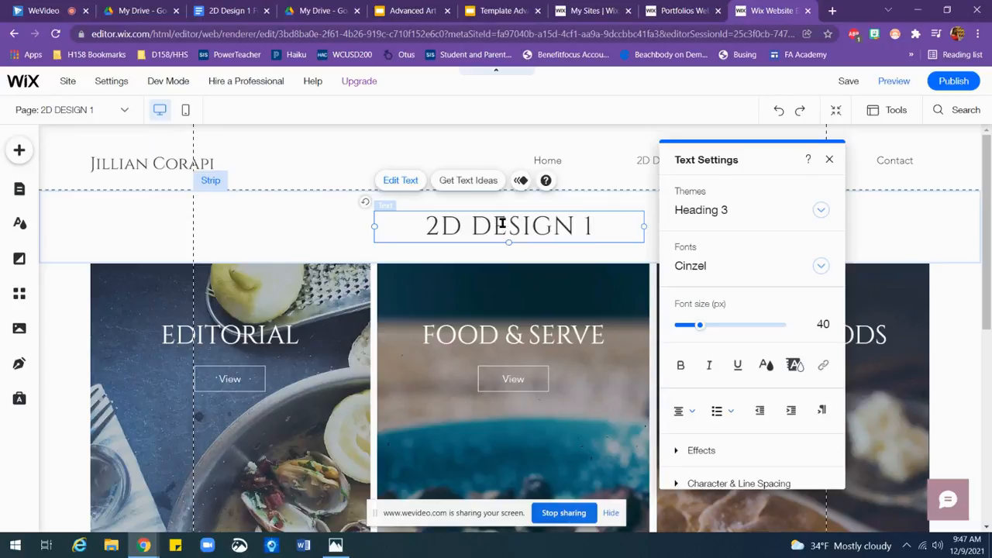
left_click(830, 158)
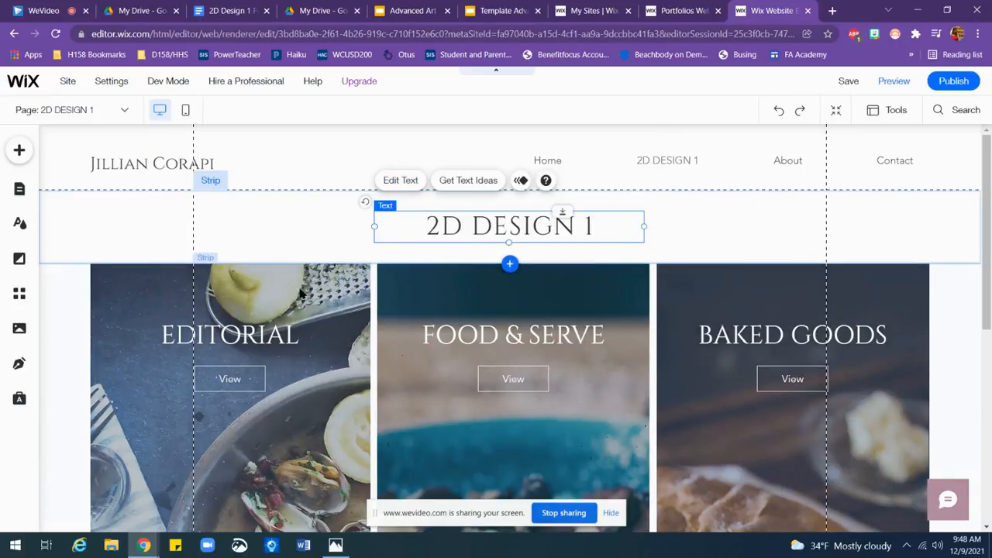
Step: Delete the Editorial column and the rest of the food category strip below the page heading
left_click(346, 290)
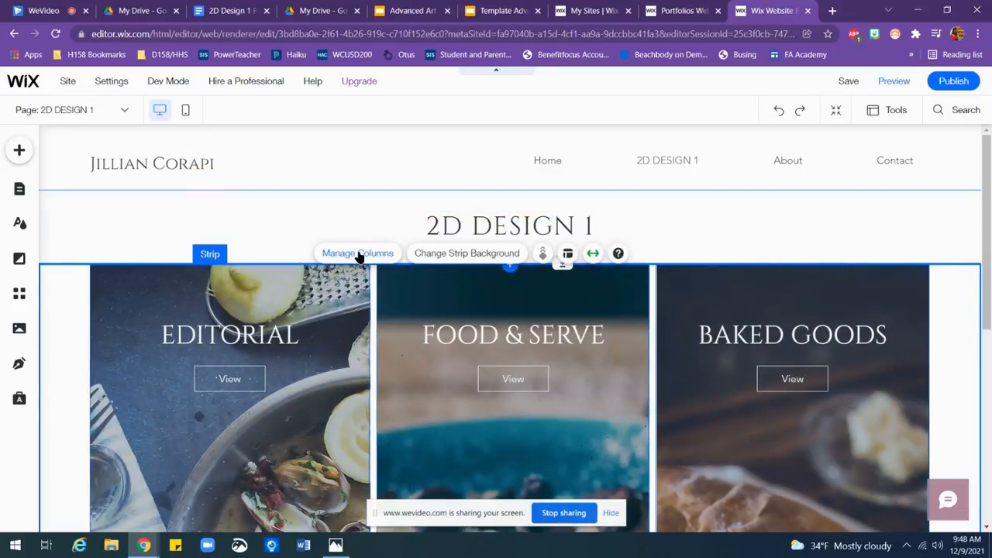
left_click(359, 256)
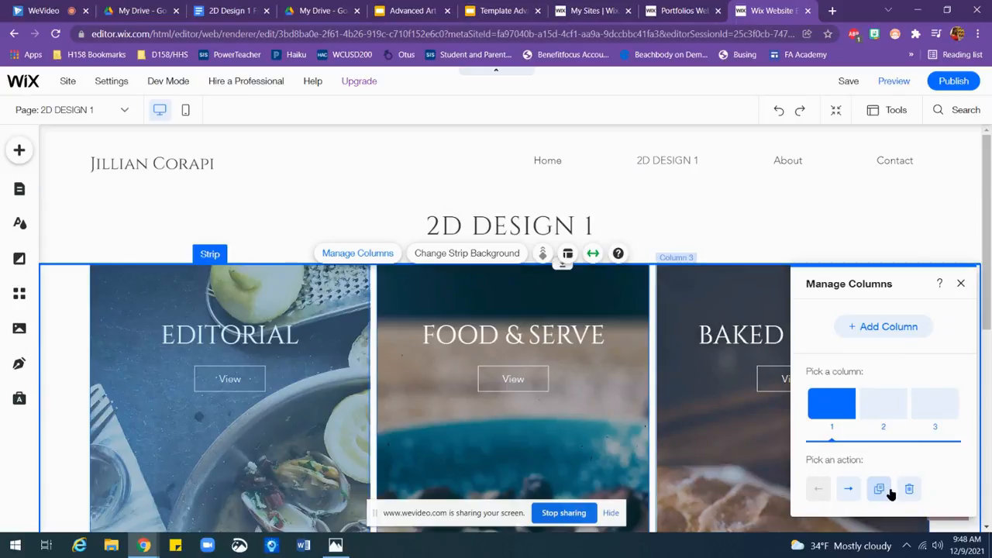
left_click(961, 283)
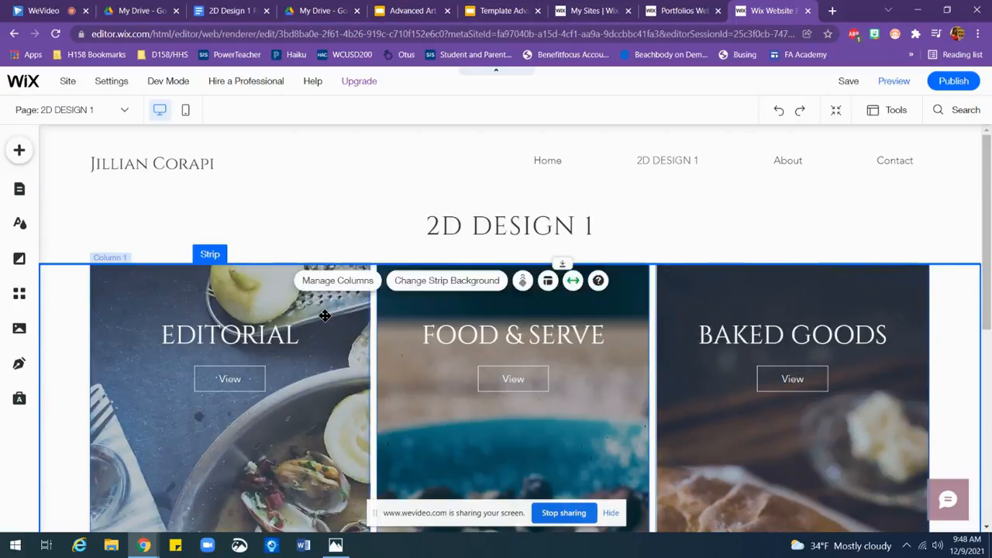
left_click(325, 315)
key("Delete")
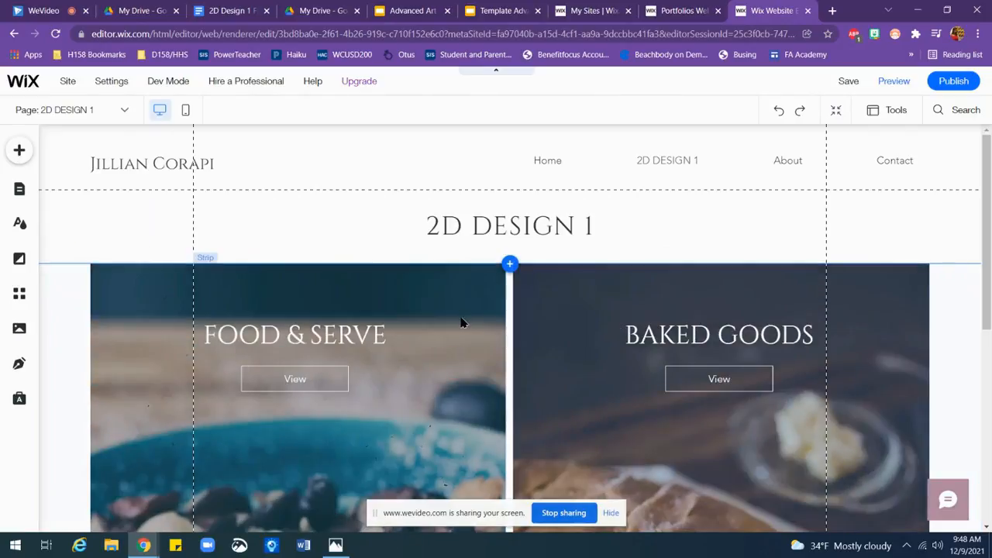
key("Delete")
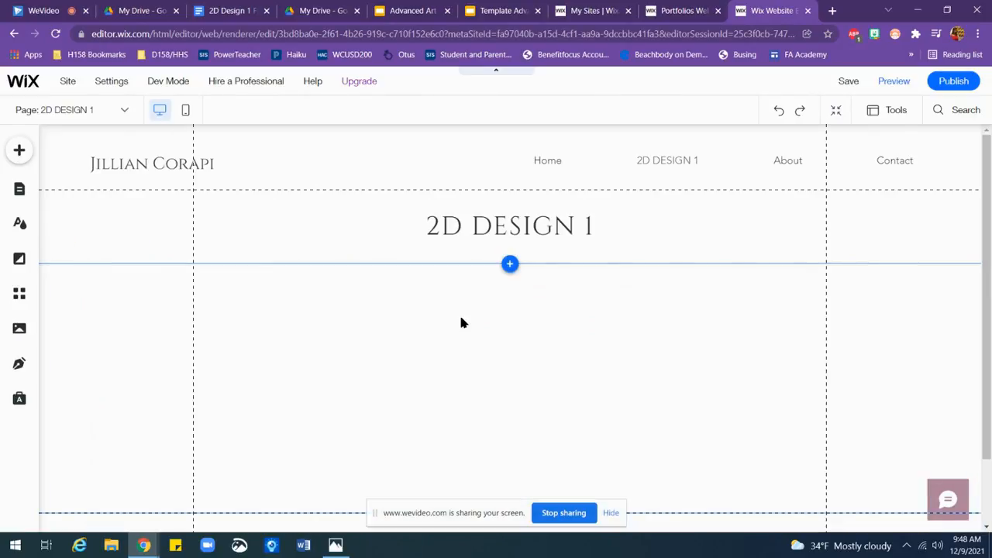
Step: Add a three-column image gallery to the 2D DESIGN 1 page
left_click(19, 152)
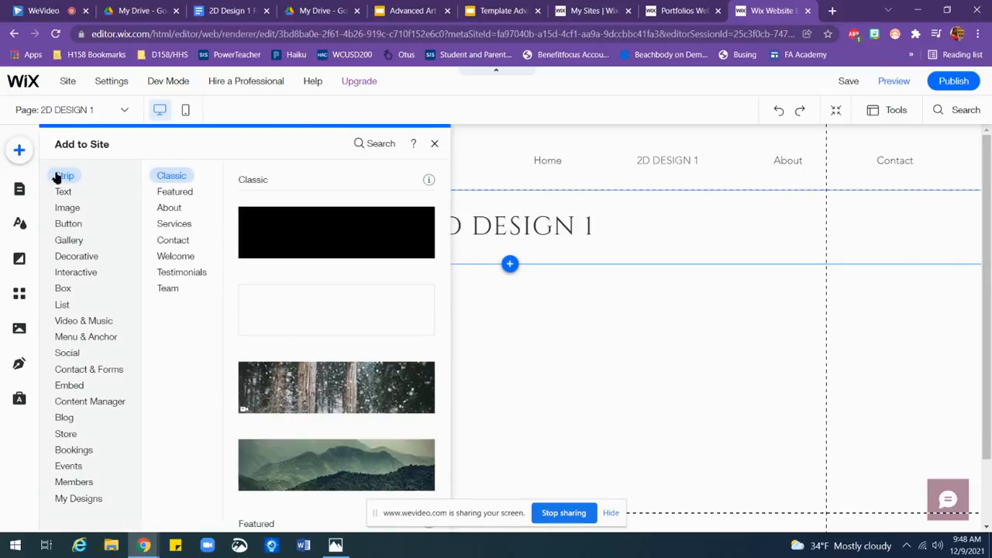
left_click(68, 241)
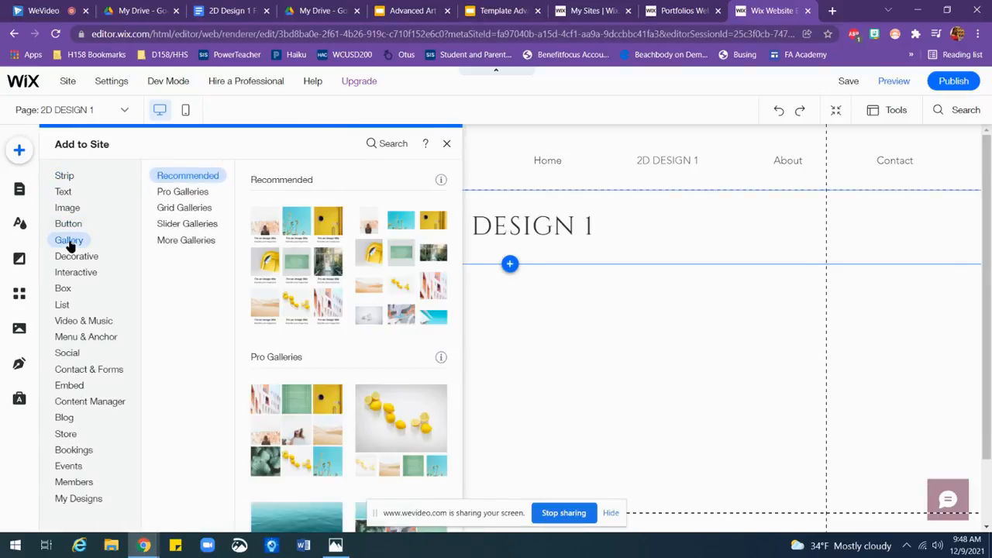
left_click(170, 210)
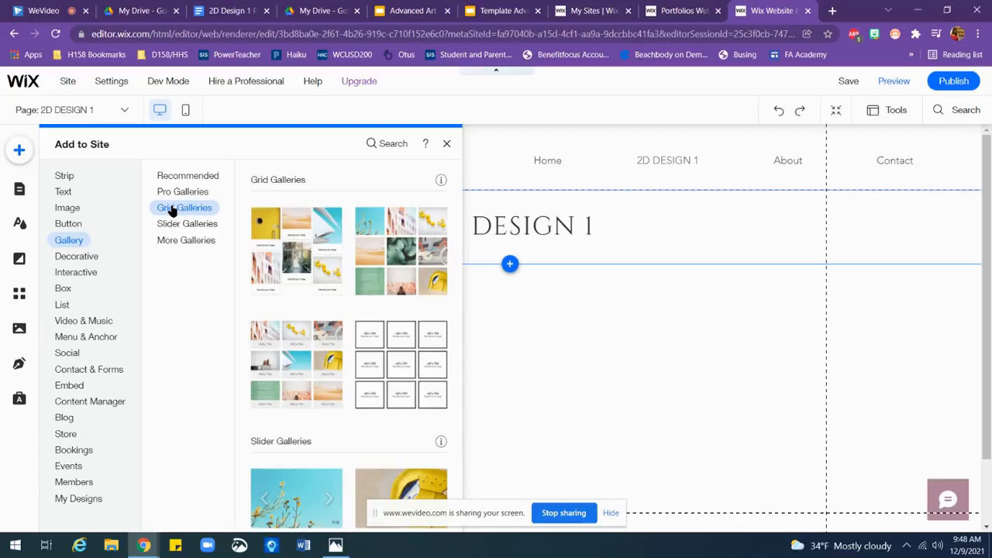
left_click(412, 230)
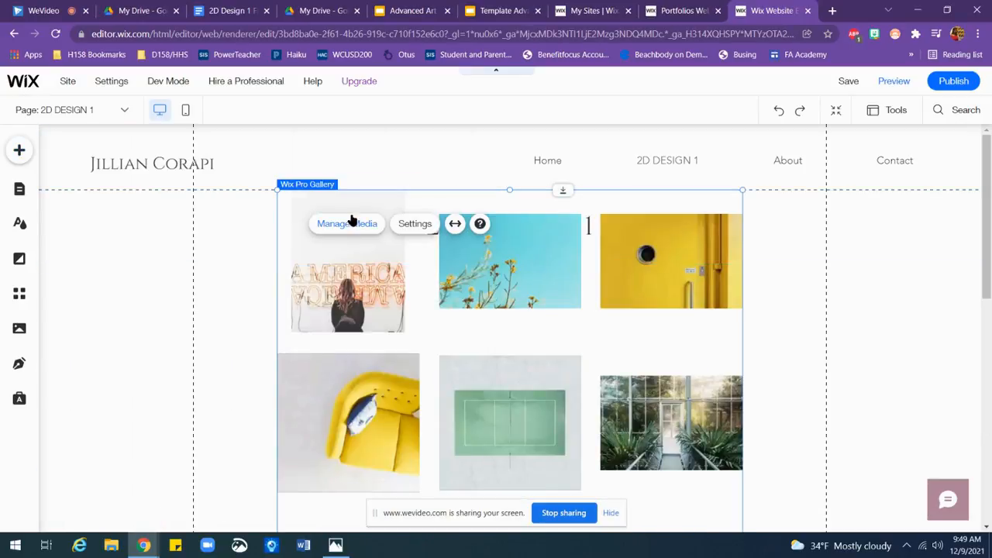
Step: Delete all the sample images from the new gallery's media
left_click(357, 225)
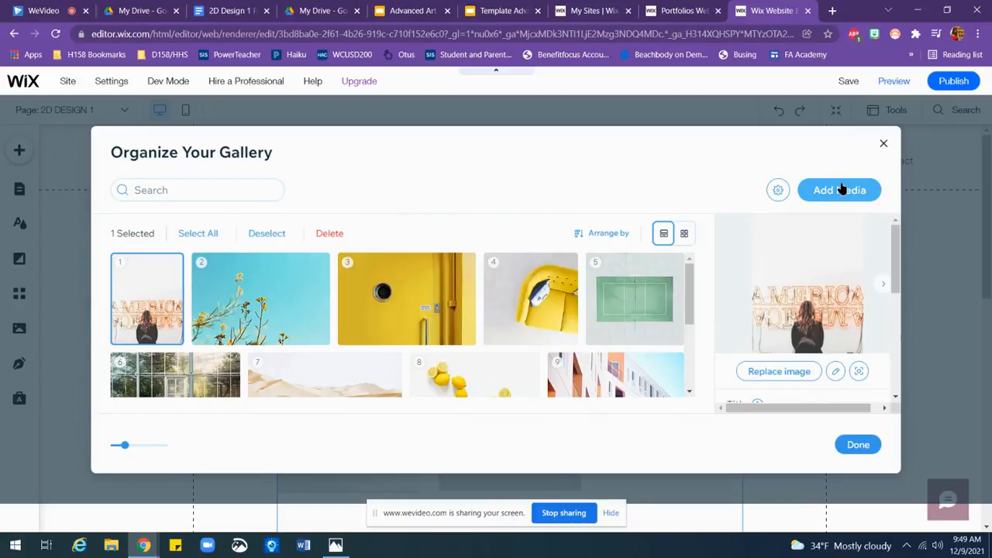
left_click(199, 234)
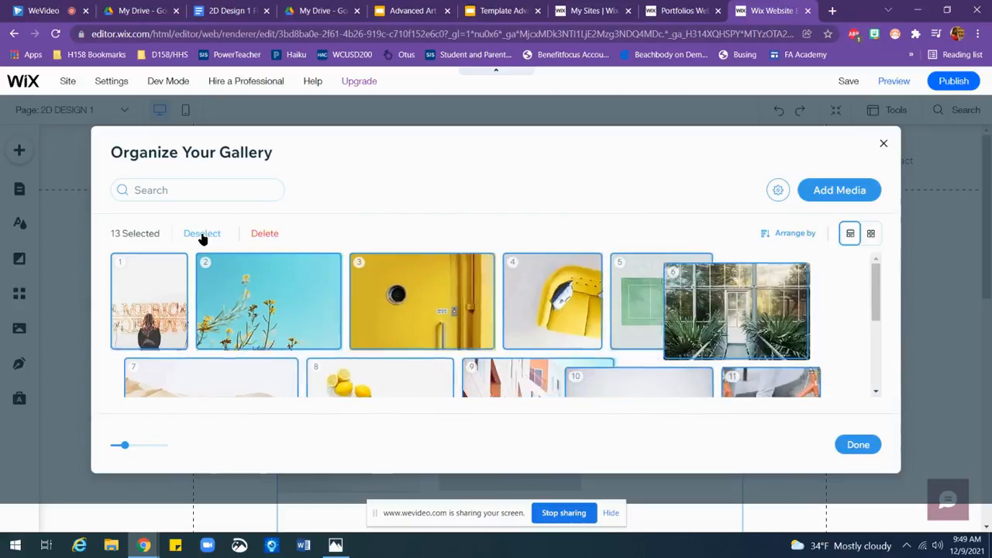
left_click(261, 235)
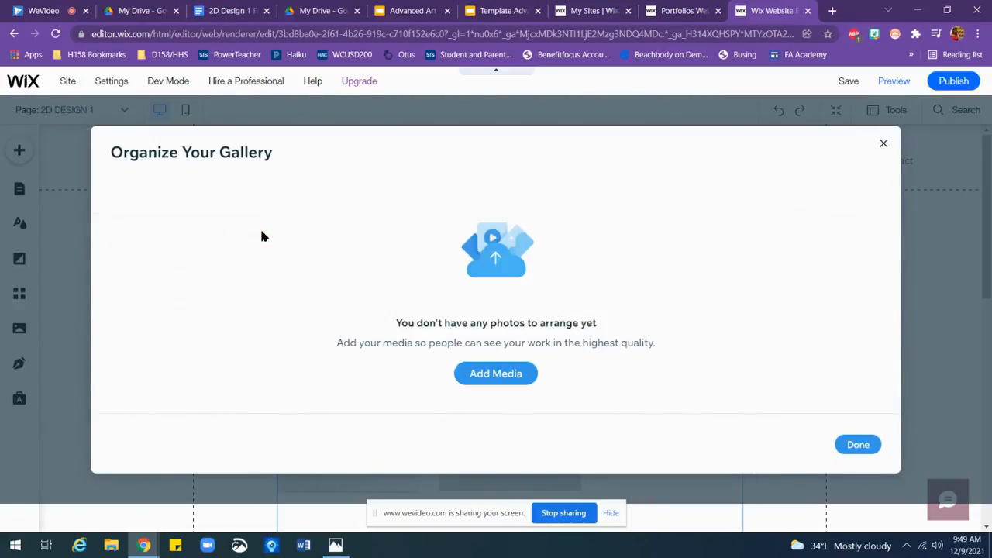
Step: Start adding images to the gallery by uploading from Google Drive, opening the drawing subfolder inside the artist's personal art folder
left_click(502, 376)
left_click(584, 336)
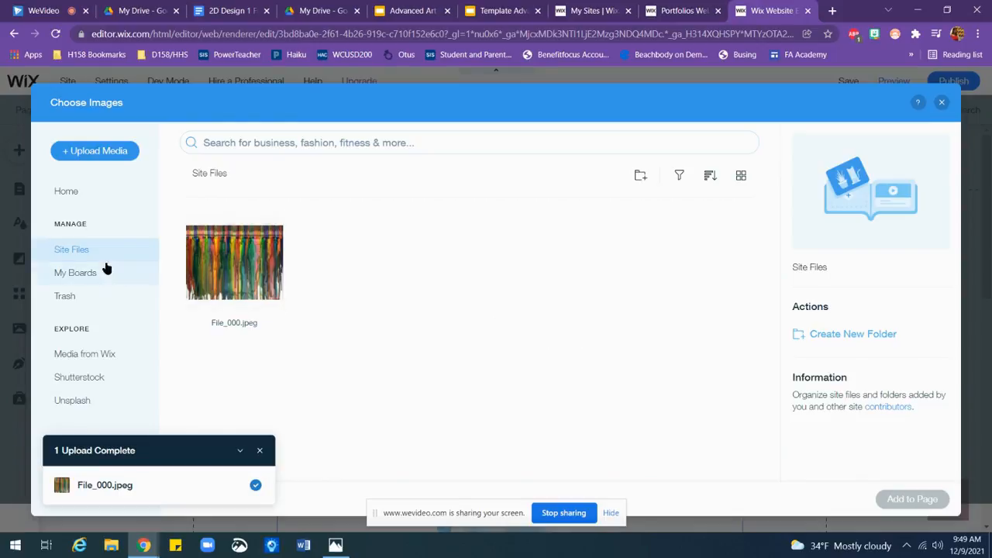
left_click(103, 152)
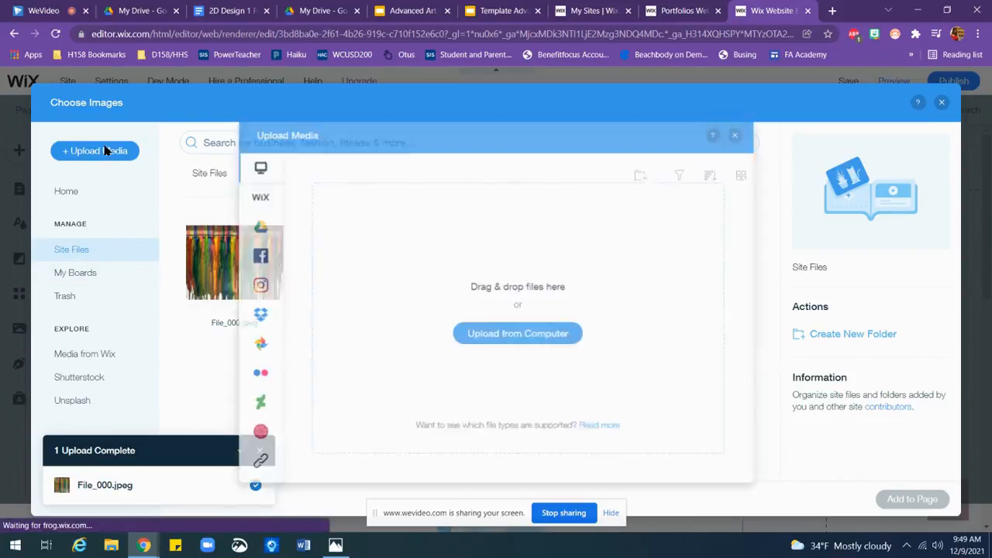
left_click(247, 224)
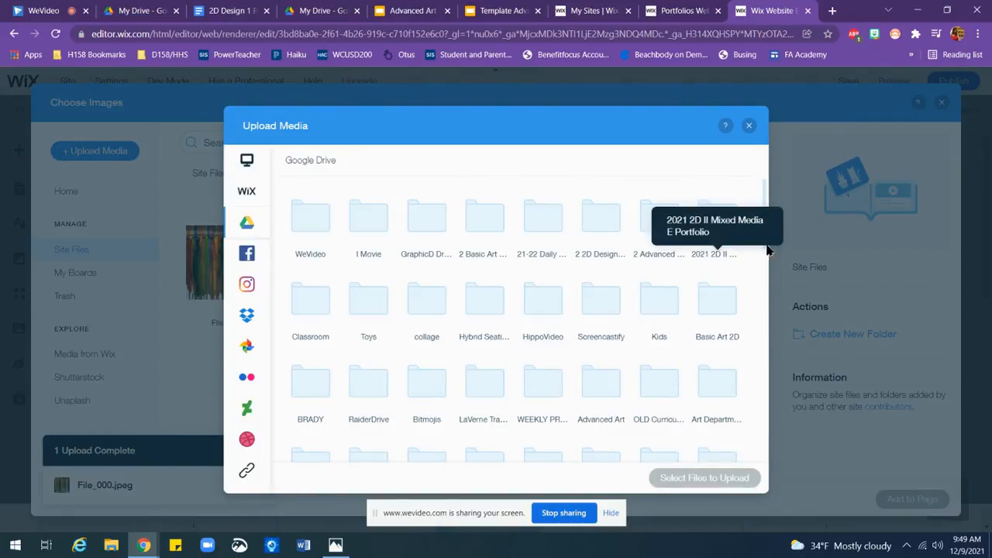
left_click_drag(765, 193, 780, 322)
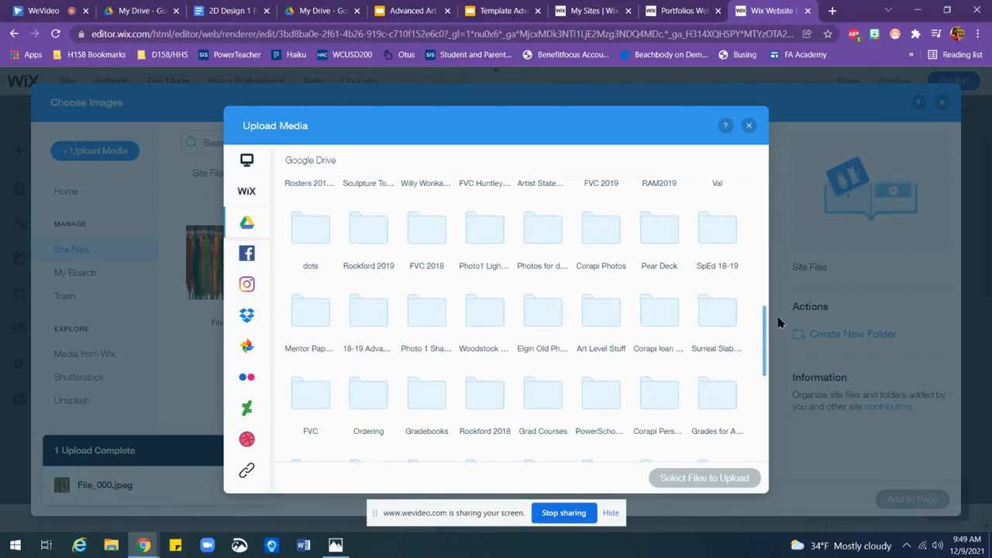
double_click(660, 394)
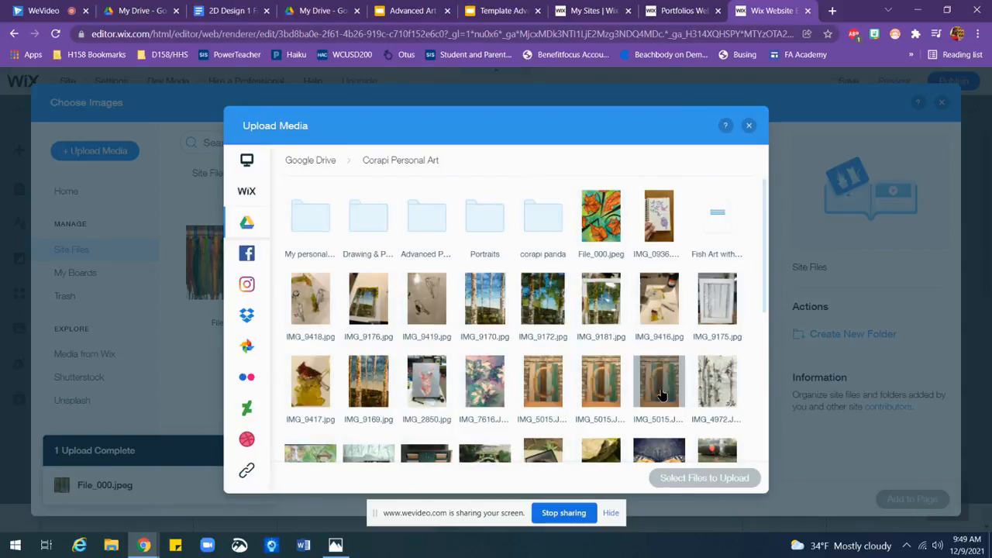
double_click(374, 221)
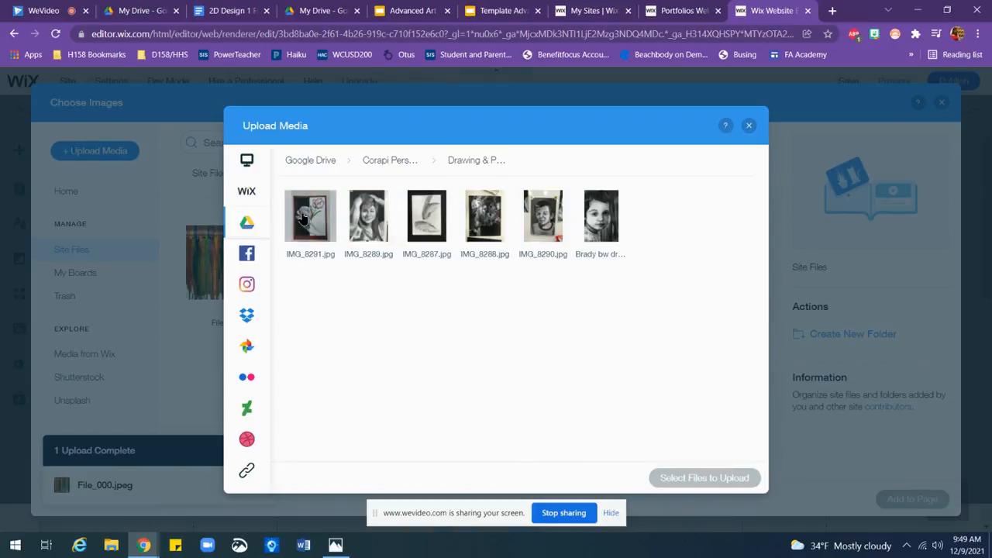
Step: Upload the four drawings IMG_8291, IMG_8289, IMG_8287 and IMG_8288 from the Google Drive folder to the site files
left_click(303, 219)
left_click(362, 217)
left_click(427, 216)
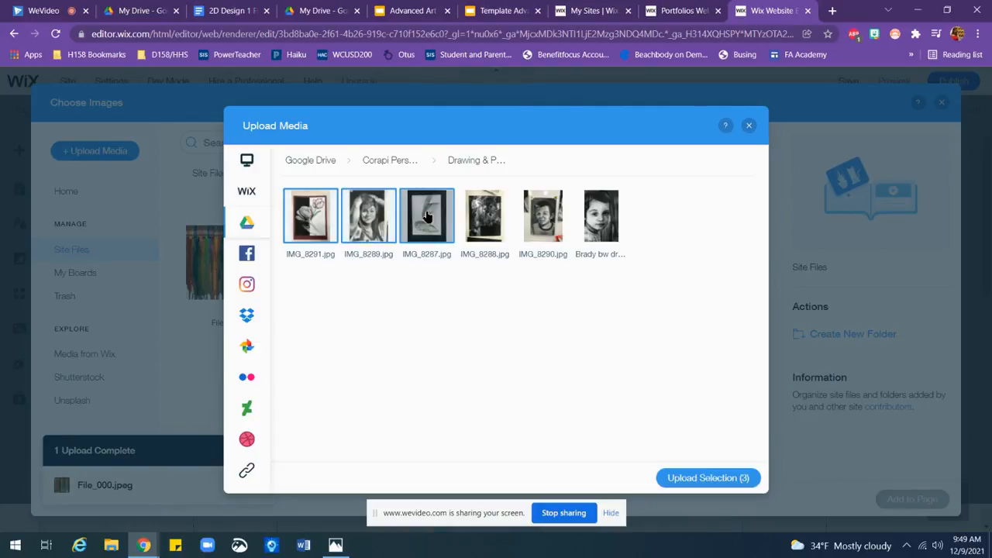
left_click(474, 219)
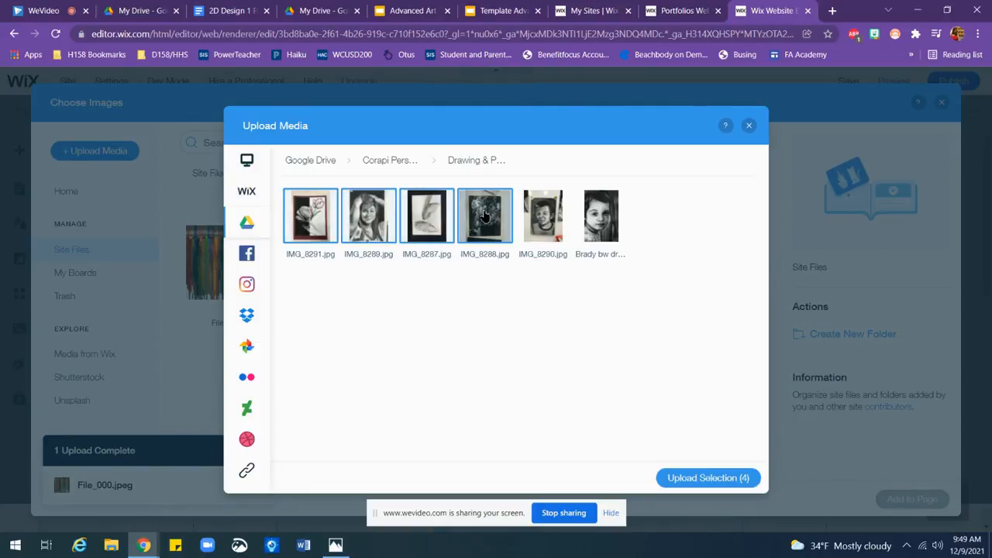
left_click(716, 477)
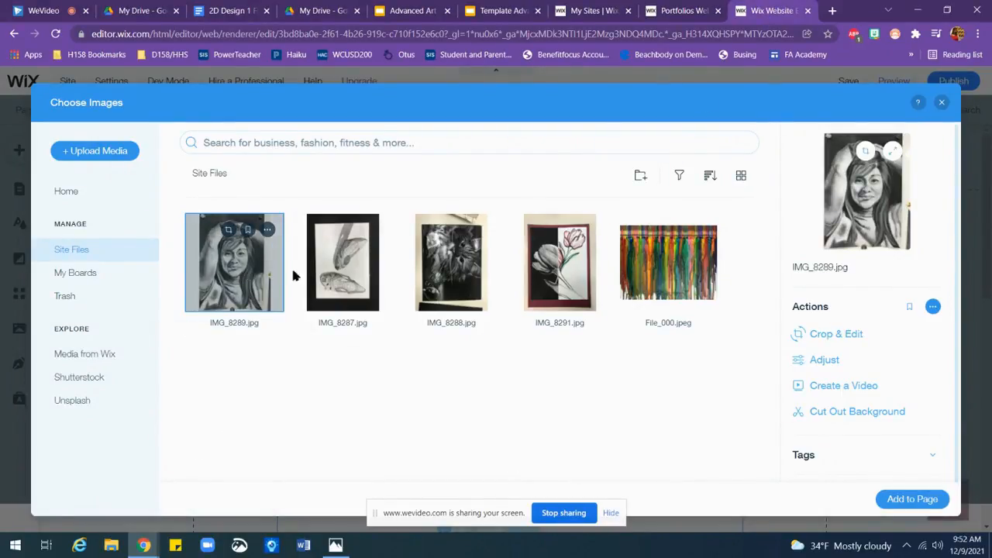
Step: Crop the portrait drawing IMG_8289.jpg to remove the wall edges and pins around it, and save the edited image
left_click(835, 334)
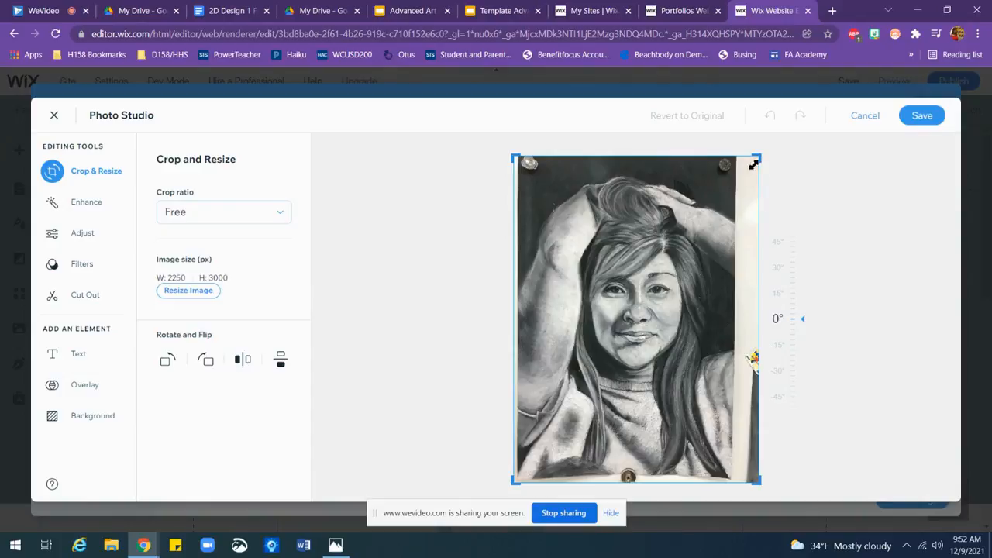
left_click_drag(755, 157, 731, 168)
left_click_drag(523, 481, 533, 466)
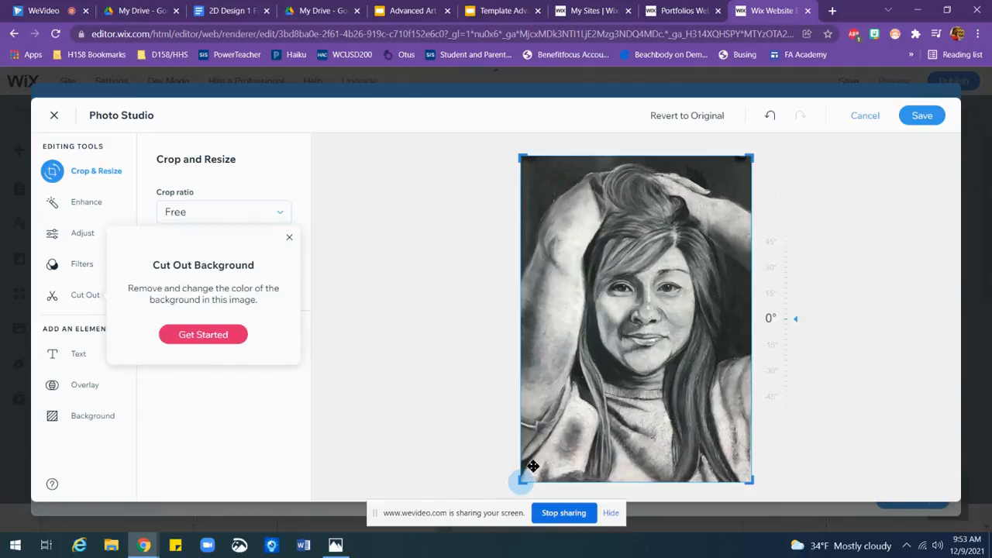
left_click(920, 115)
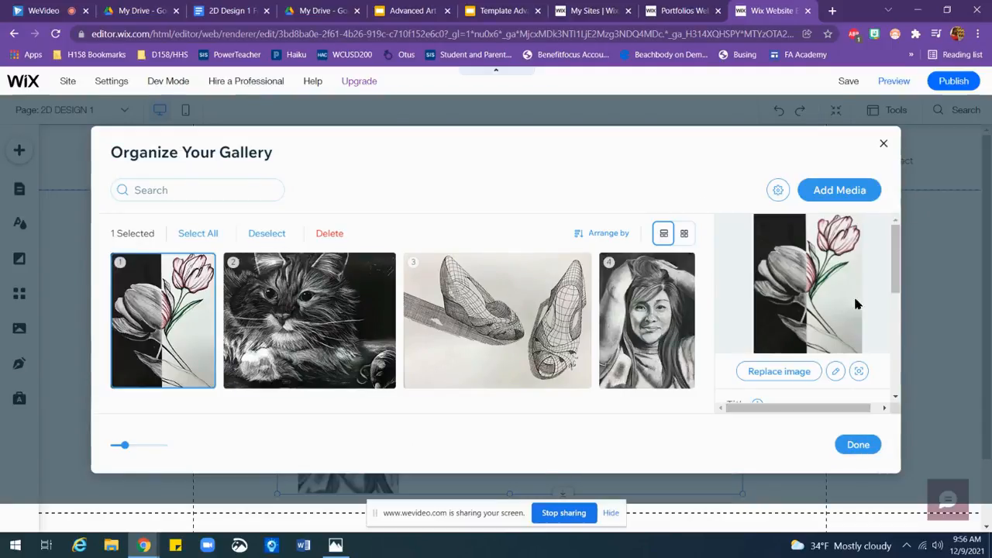
Step: Finish organizing the gallery's images and move the gallery down below the 2D DESIGN 1 heading
left_click(857, 444)
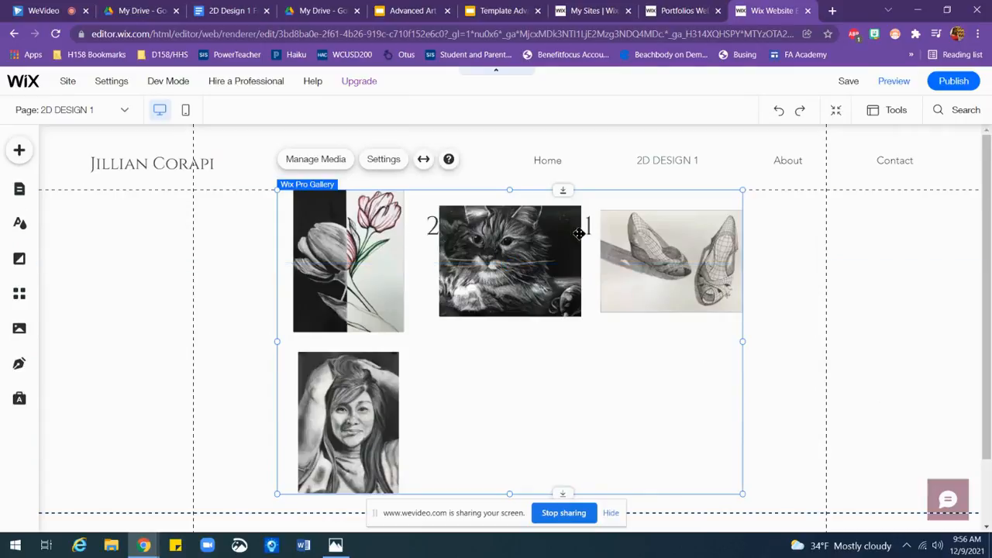
left_click_drag(530, 248, 532, 304)
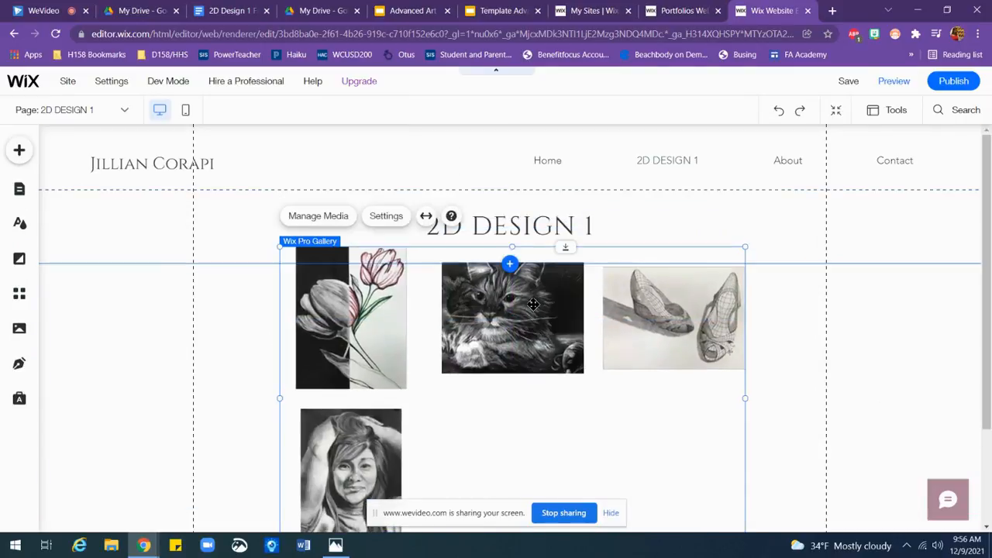
Step: Replace the tulip drawing's file-name title in the gallery media with "Opposites Attract"
left_click(314, 220)
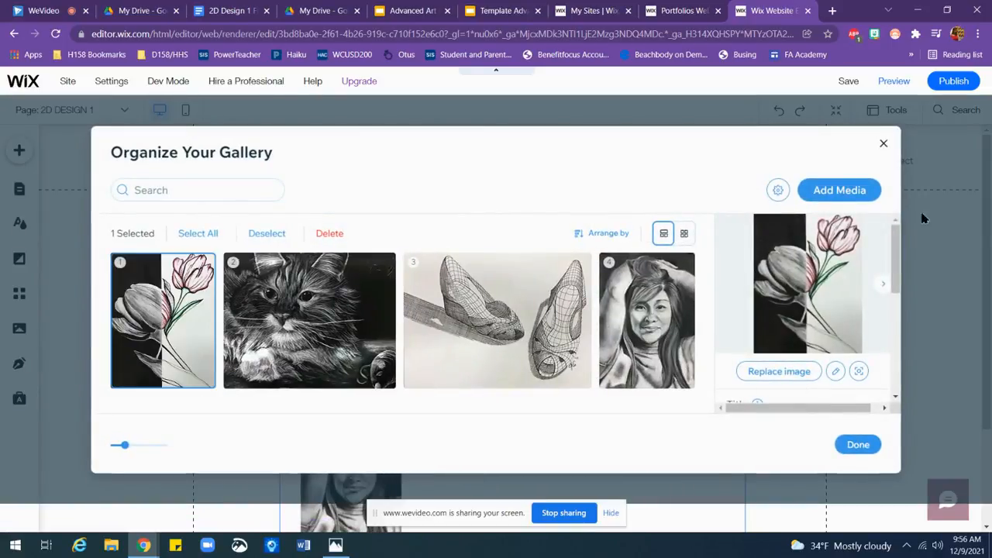
scroll(899, 279, "down", 2)
scroll(906, 278, "down", 1)
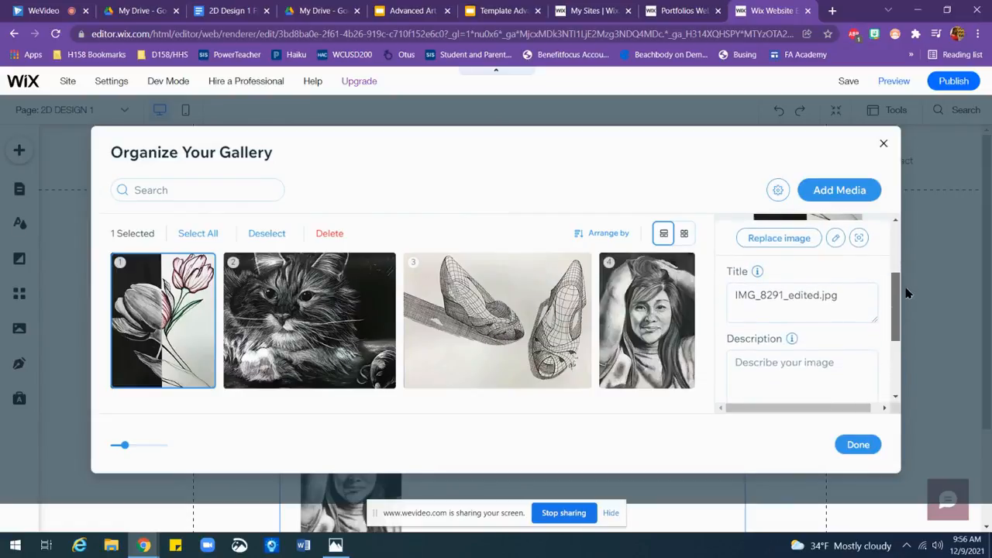
left_click(847, 294)
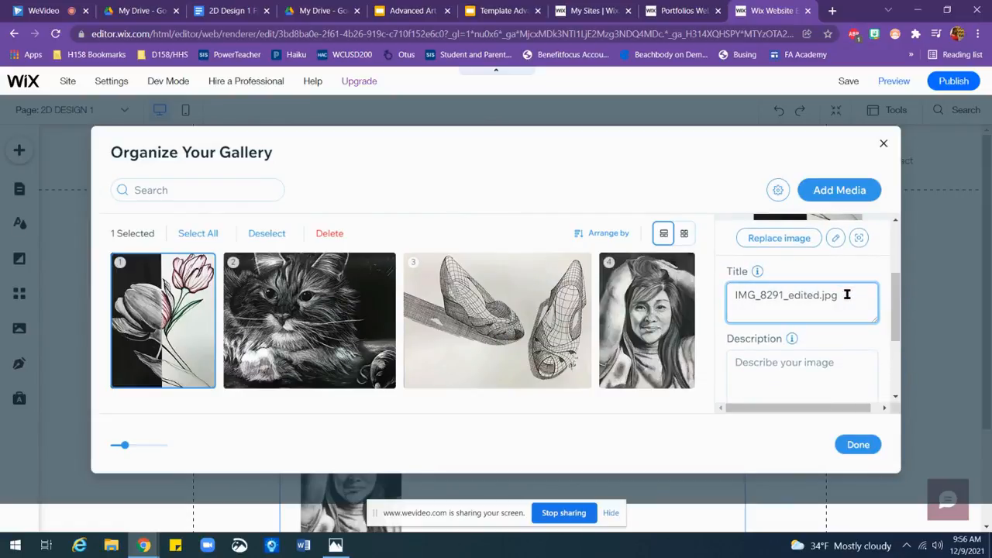
key("BackSpace")
key("BackSpace")
key("BackSpace")
key("BackSpace")
key("BackSpace")
key("BackSpace")
key("BackSpace")
key("BackSpace")
key("BackSpace")
key("BackSpace")
key("BackSpace")
key("BackSpace")
key("BackSpace")
key("BackSpace")
key("BackSpace")
key("BackSpace")
key("BackSpace")
key("BackSpace")
key("BackSpace")
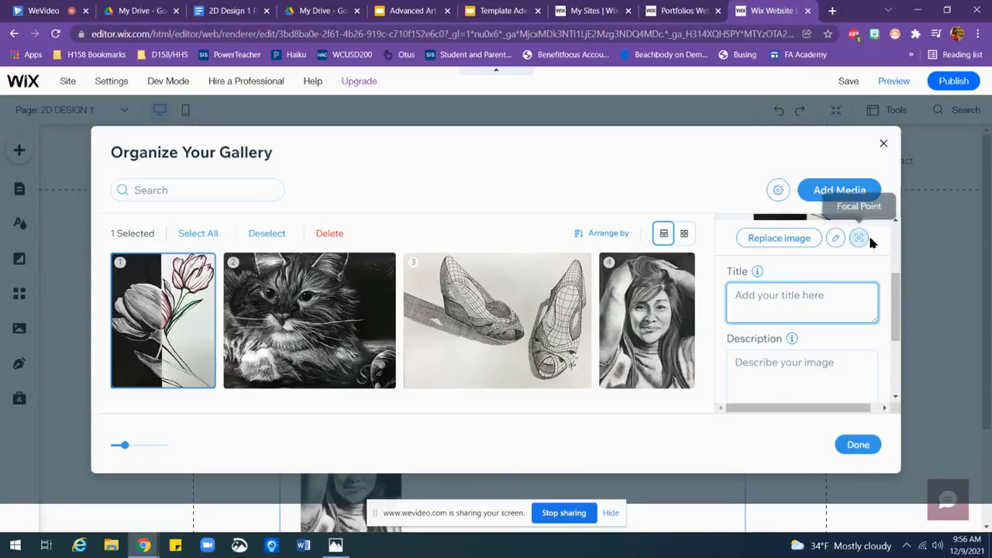
type("Opposit")
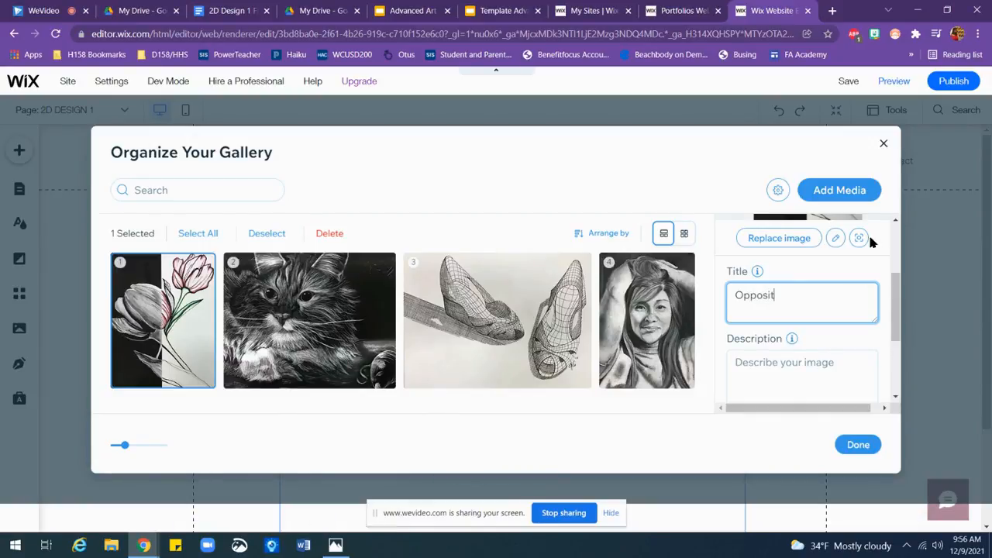
type("es Attract")
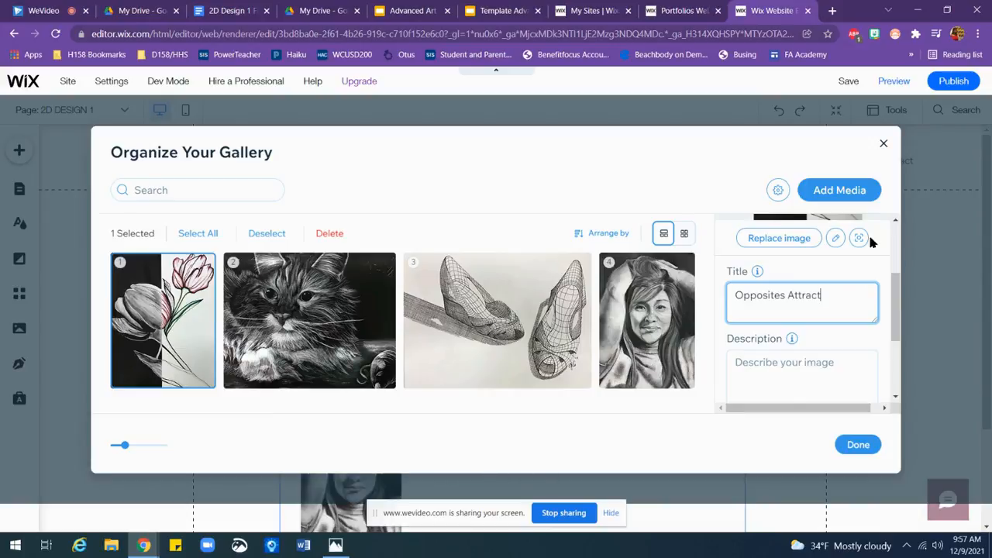
Step: Enter "India Ink" as the tulip drawing's description
left_click(810, 363)
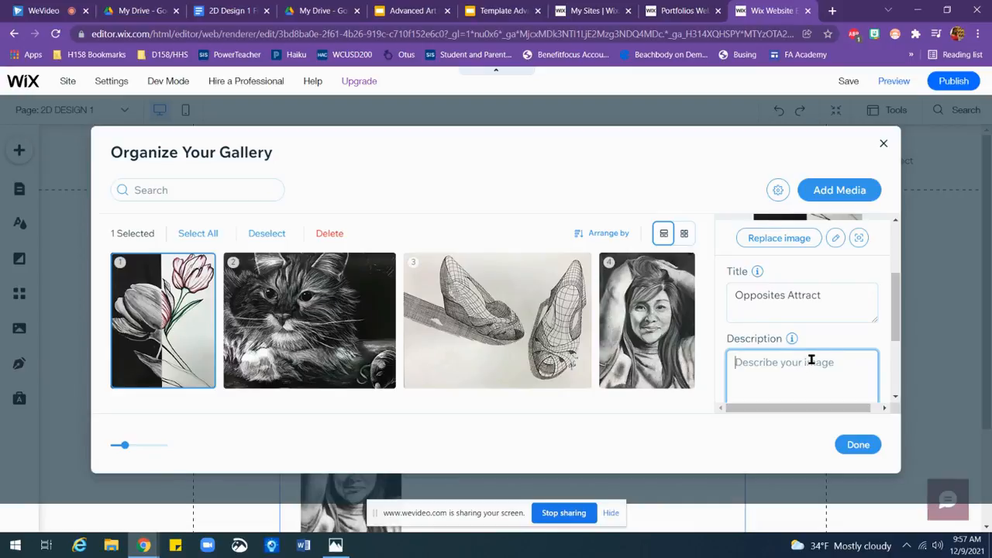
type("In")
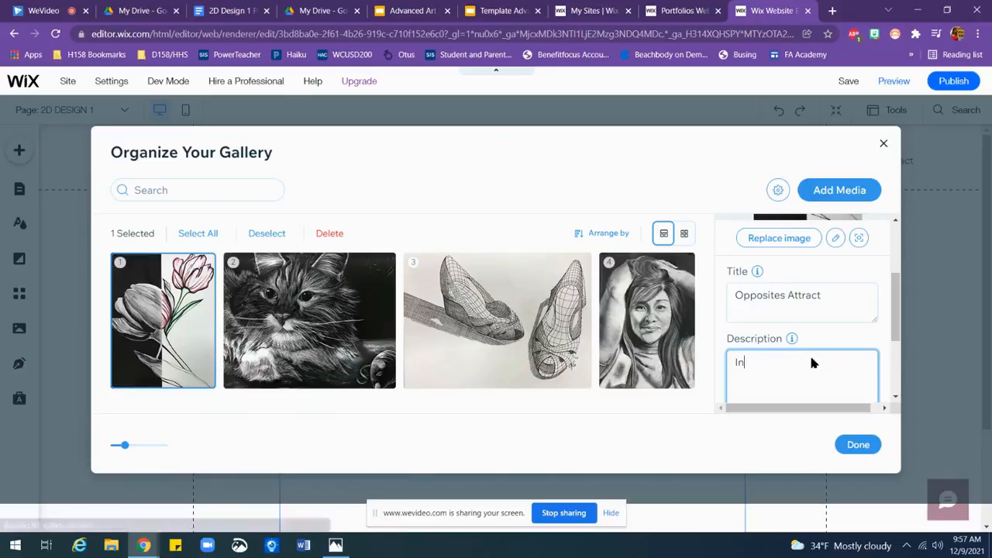
type("dia Ink")
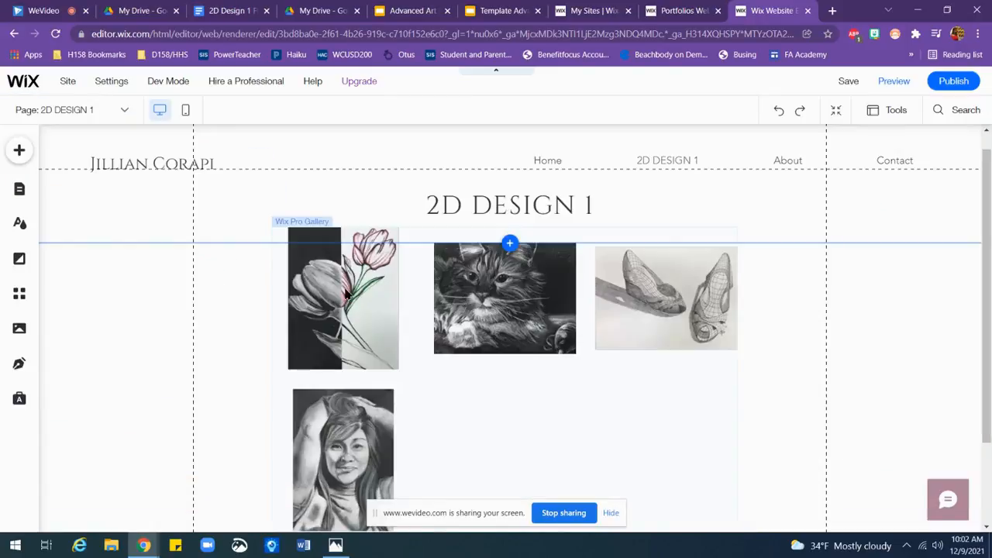
Step: Change the gallery's layout to Collage after trying Masonry, and check how the artworks are arranged on the page
left_click(456, 409)
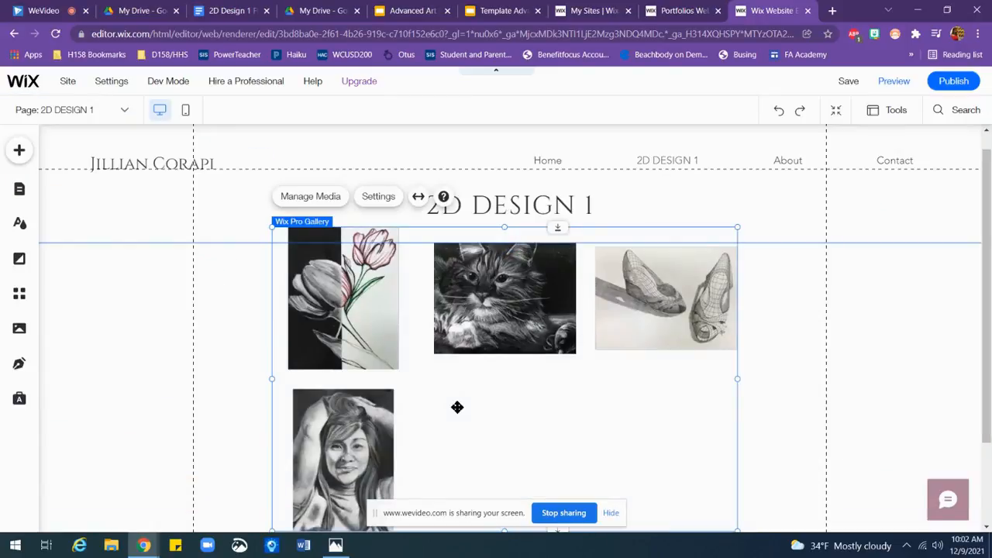
left_click(379, 197)
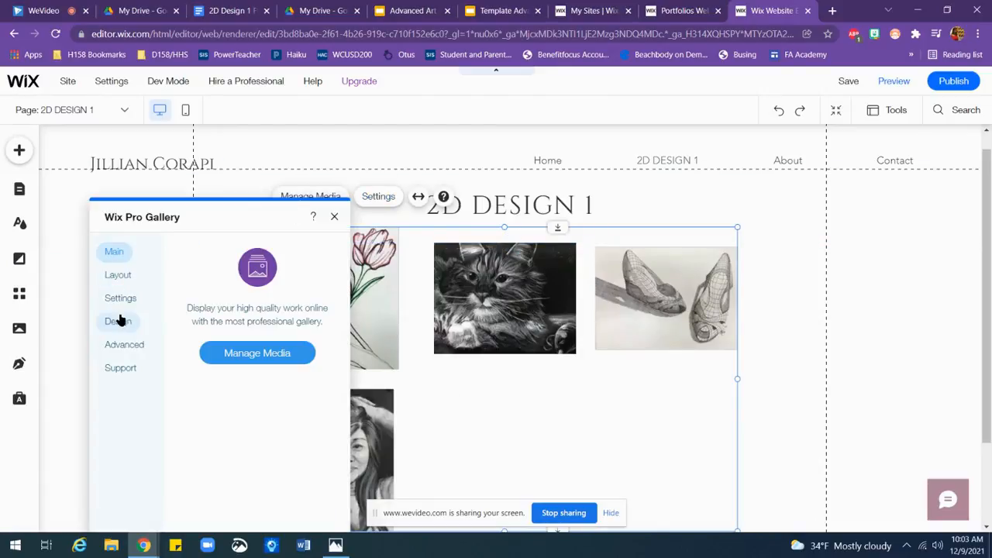
left_click(123, 280)
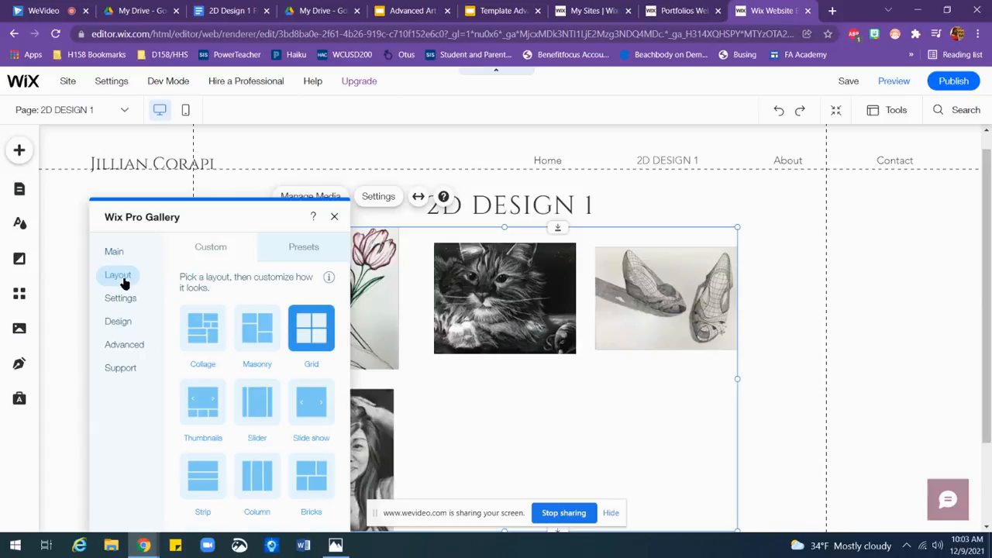
left_click(260, 334)
left_click(209, 335)
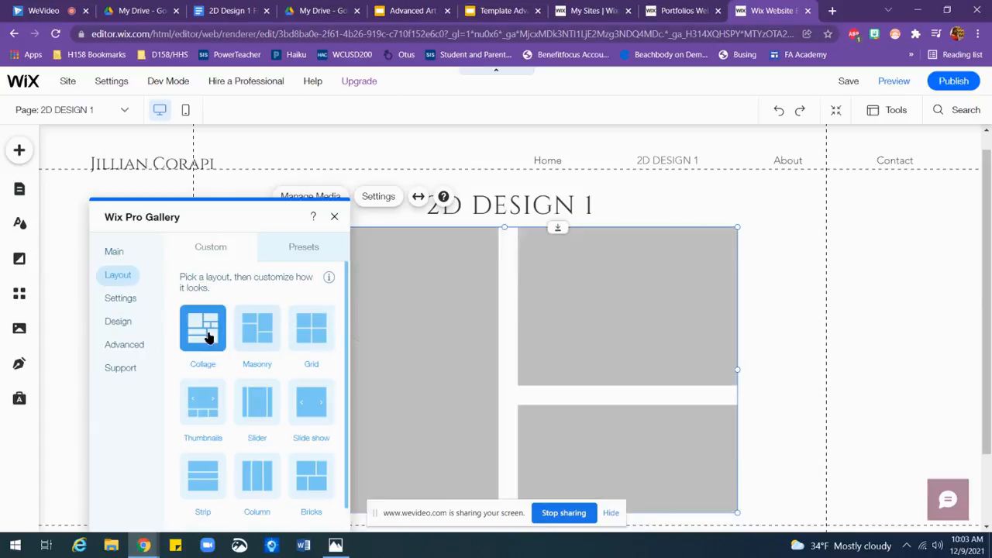
left_click_drag(243, 207, 130, 145)
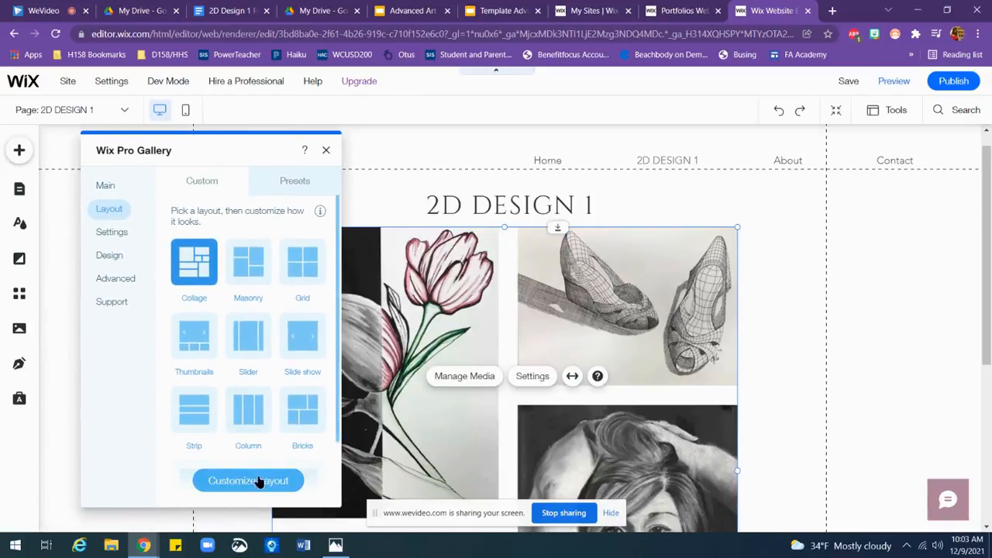
left_click(403, 147)
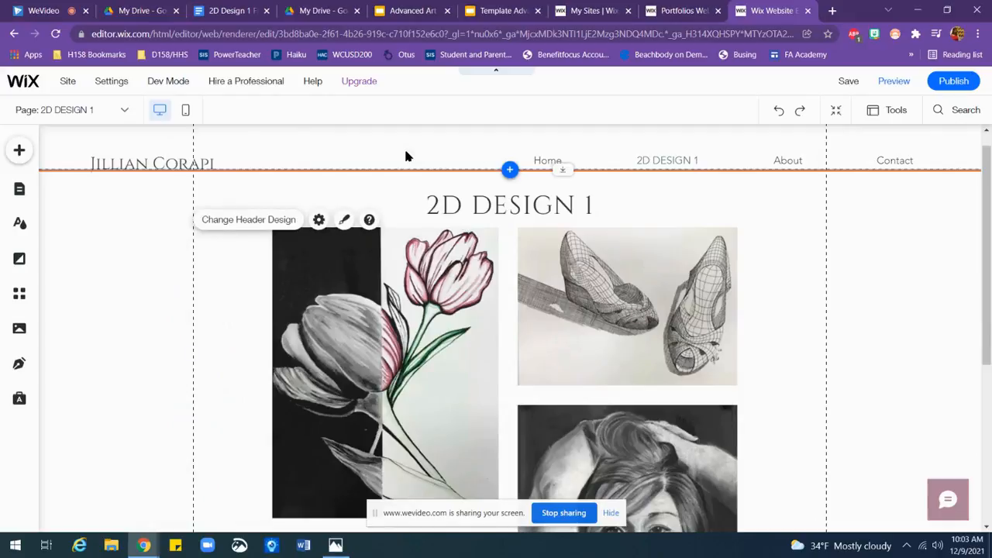
left_click_drag(987, 281, 988, 326)
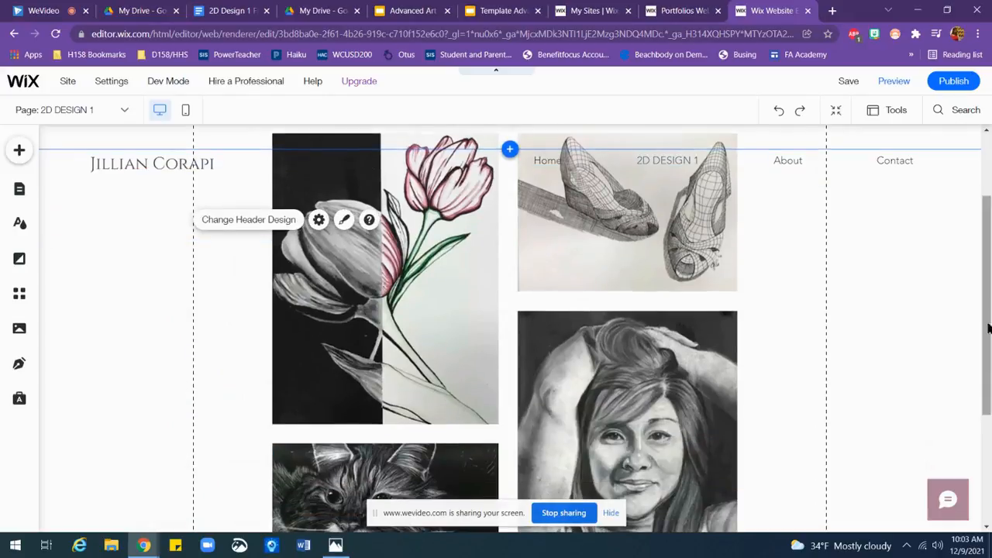
left_click(438, 291)
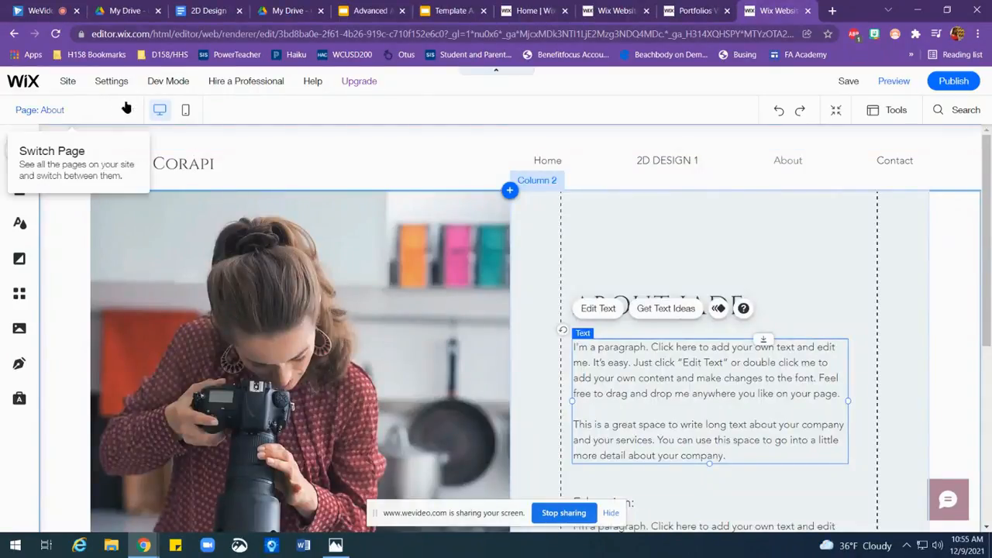
Step: Open the About page and replace the placeholder paragraph under the heading with the copied artist biography
left_click(124, 110)
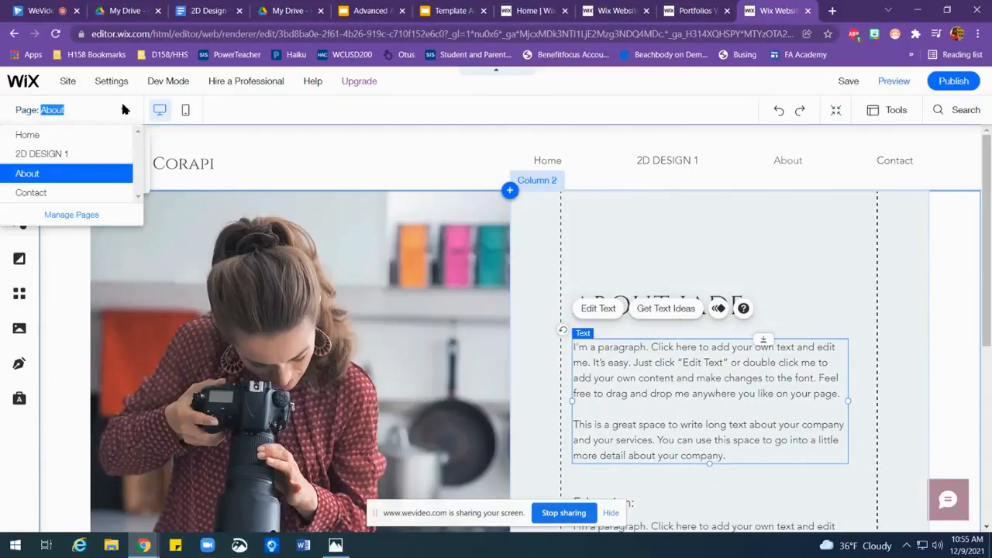
left_click(72, 172)
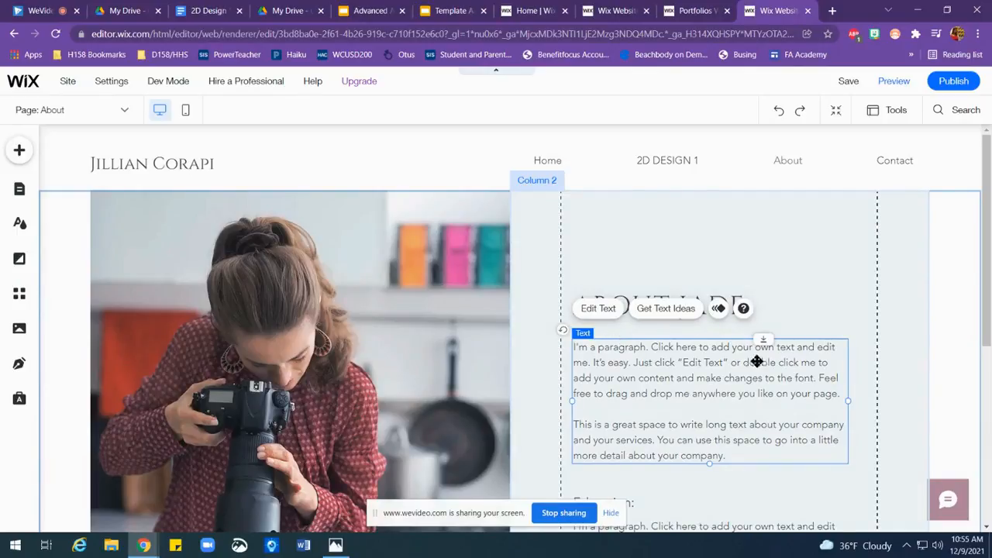
left_click(606, 311)
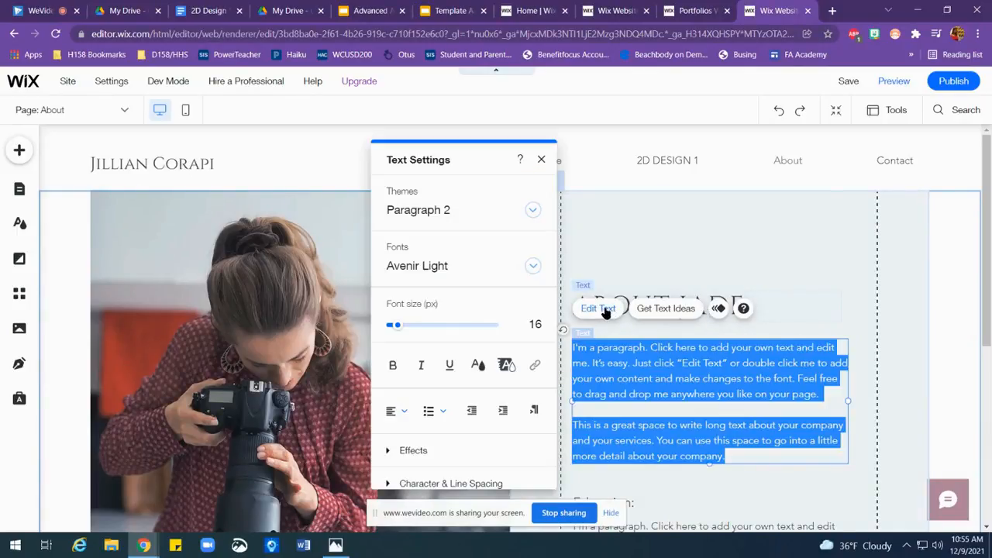
key("Delete")
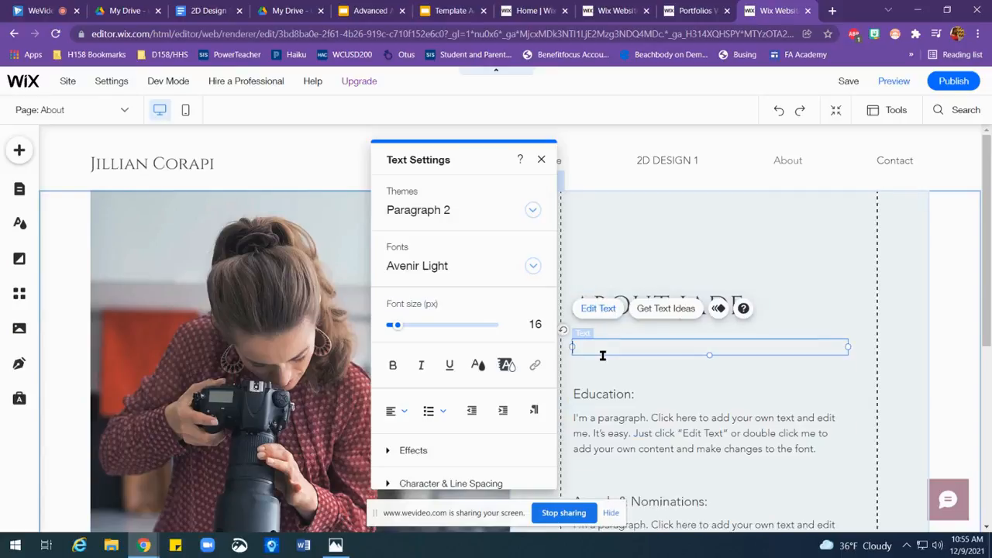
key("ctrl+v")
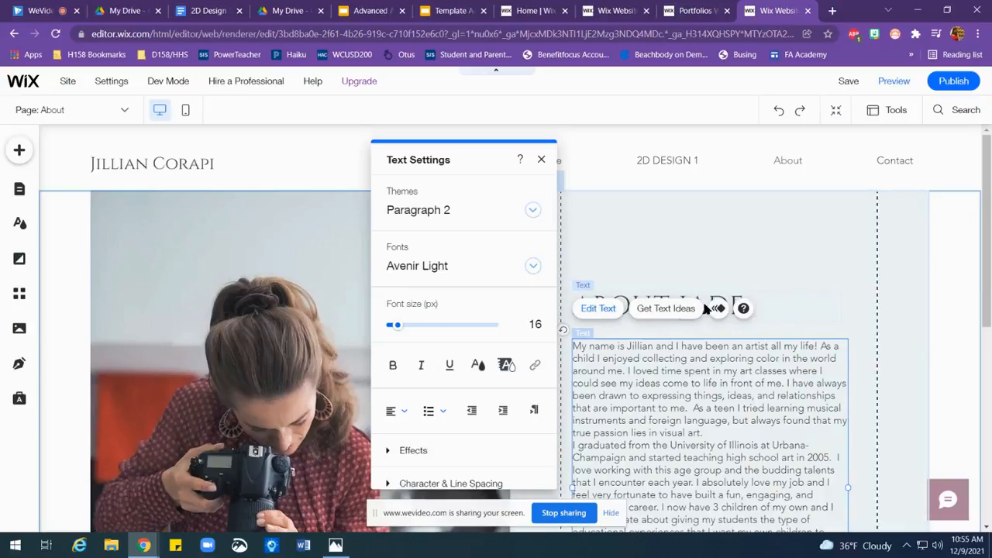
left_click(541, 159)
Step: Change the About page's heading to "ABOUT ME" and check the biography text below it
left_click(627, 295)
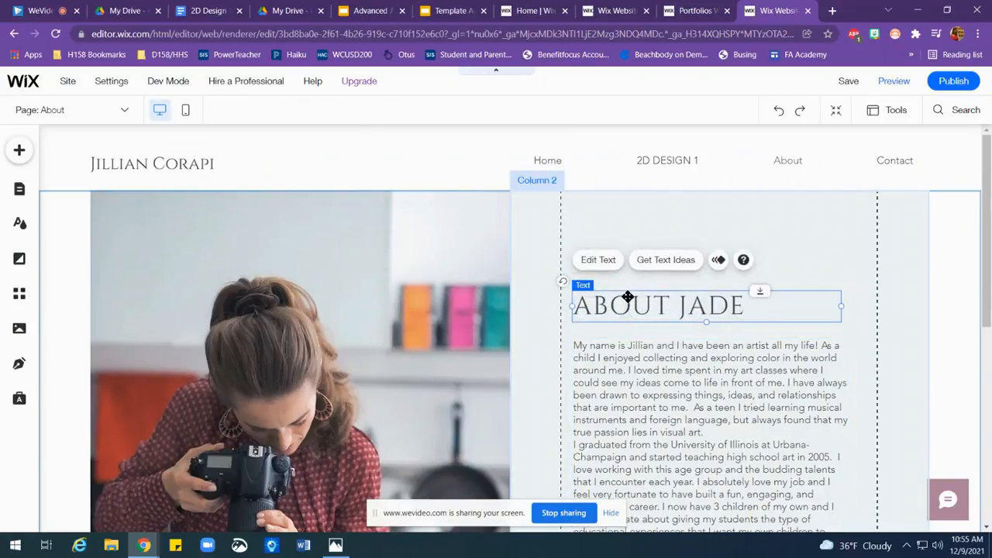
double_click(706, 307)
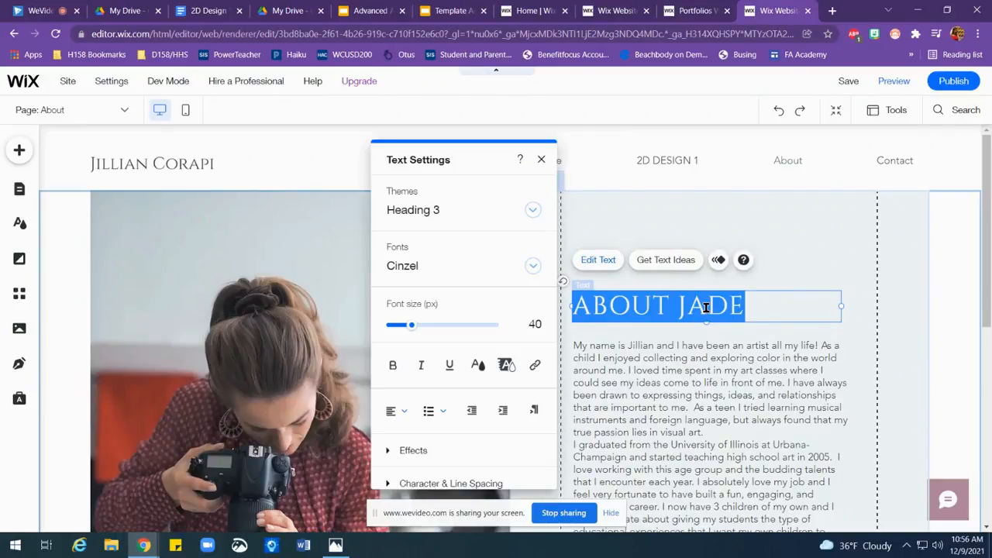
left_click(750, 307)
key("BackSpace")
key("BackSpace")
key("BackSpace")
key("BackSpace")
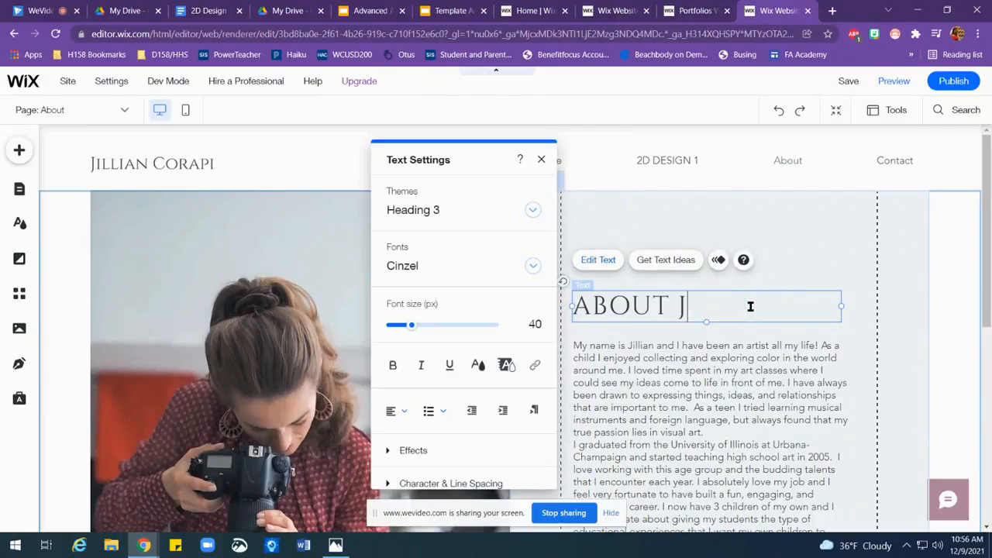
type("ME")
key("BackSpace")
type("E")
left_click(784, 276)
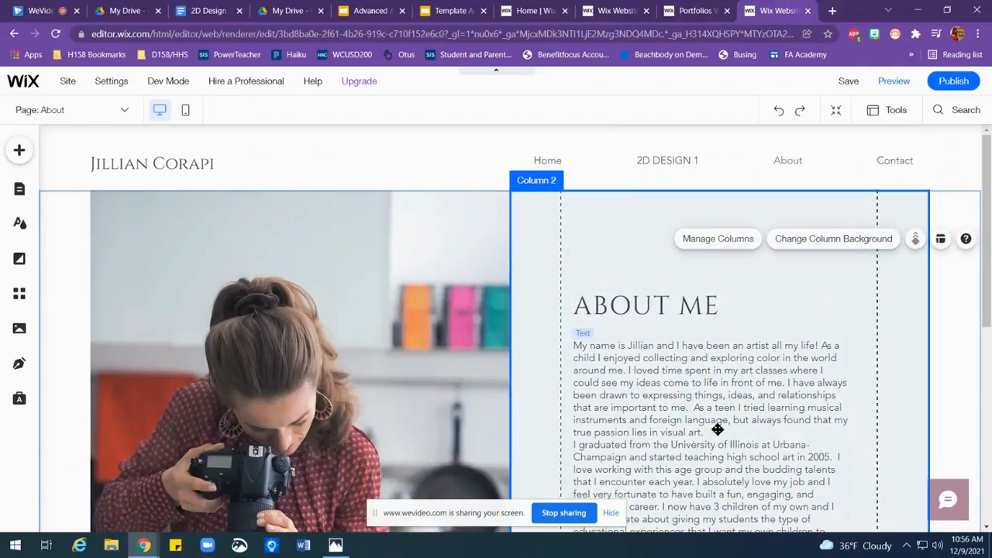
scroll(744, 498, "down", 3)
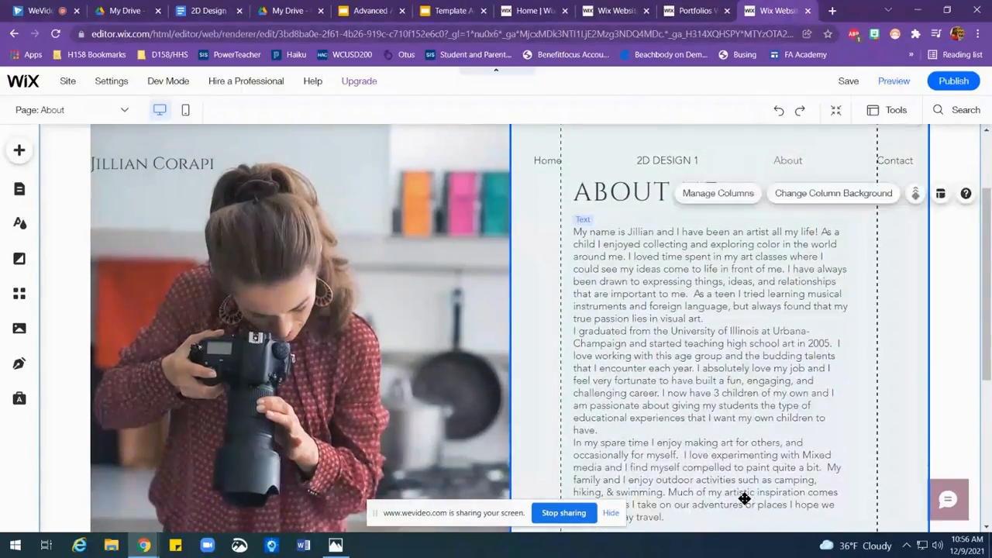
Step: Open the image chooser for the background of the About page's photo column and show the site's own files
left_click(301, 393)
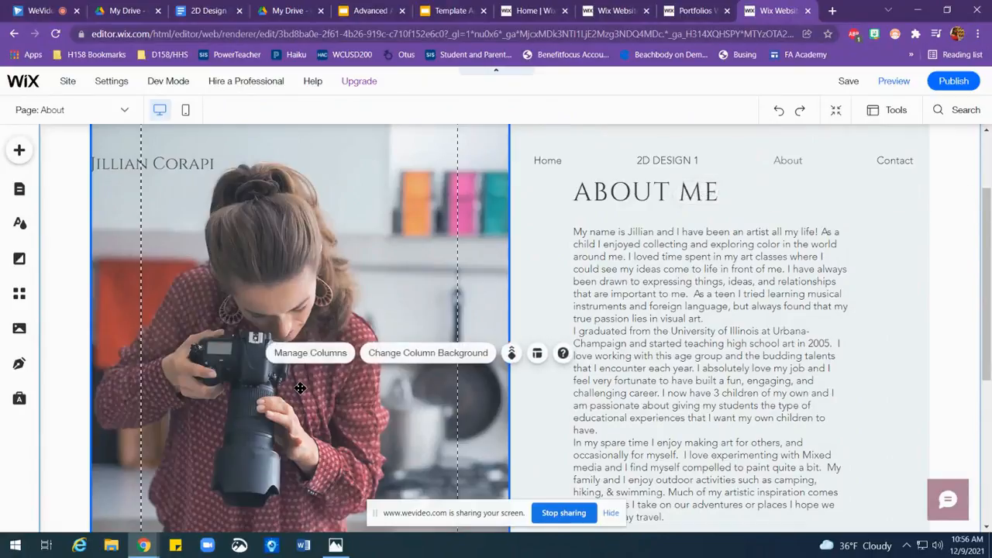
left_click(407, 355)
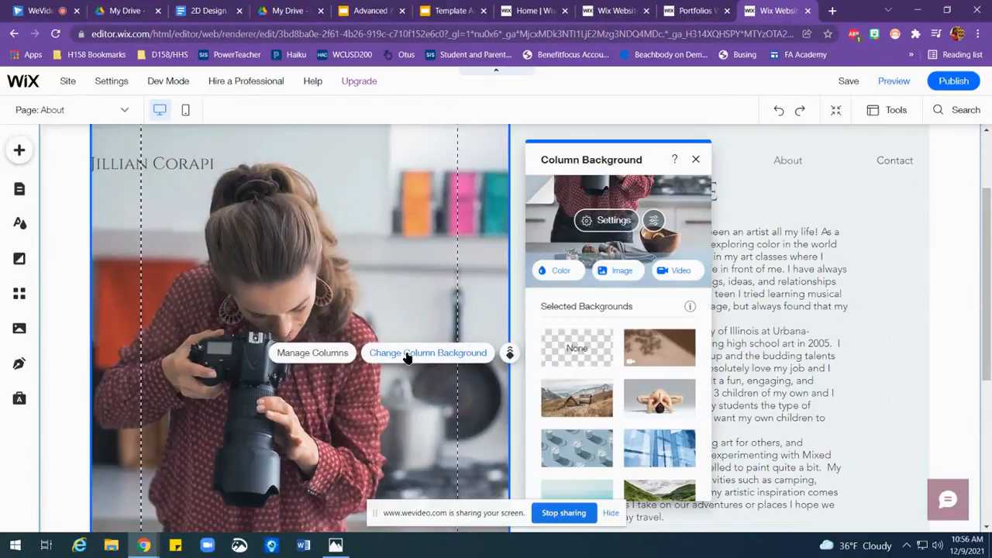
left_click(620, 271)
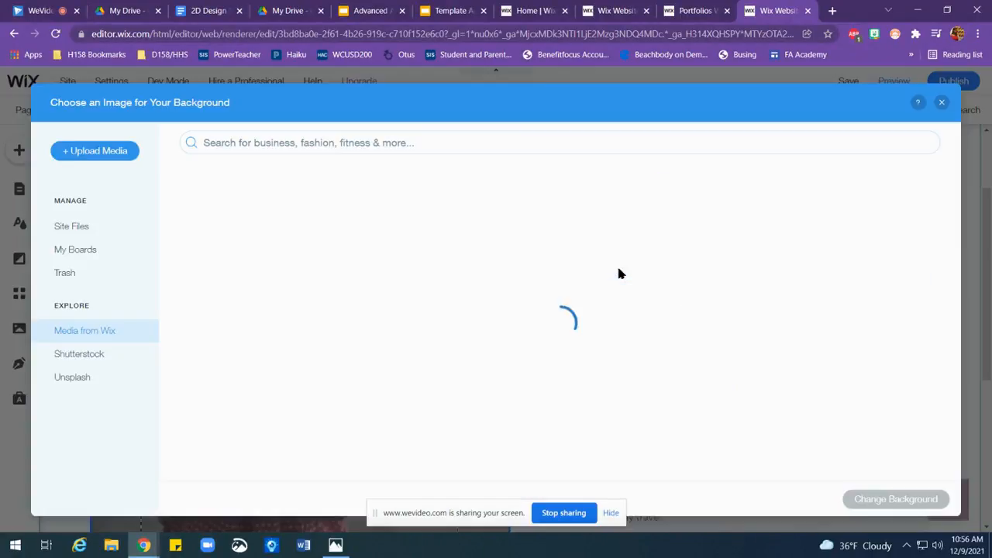
left_click(82, 228)
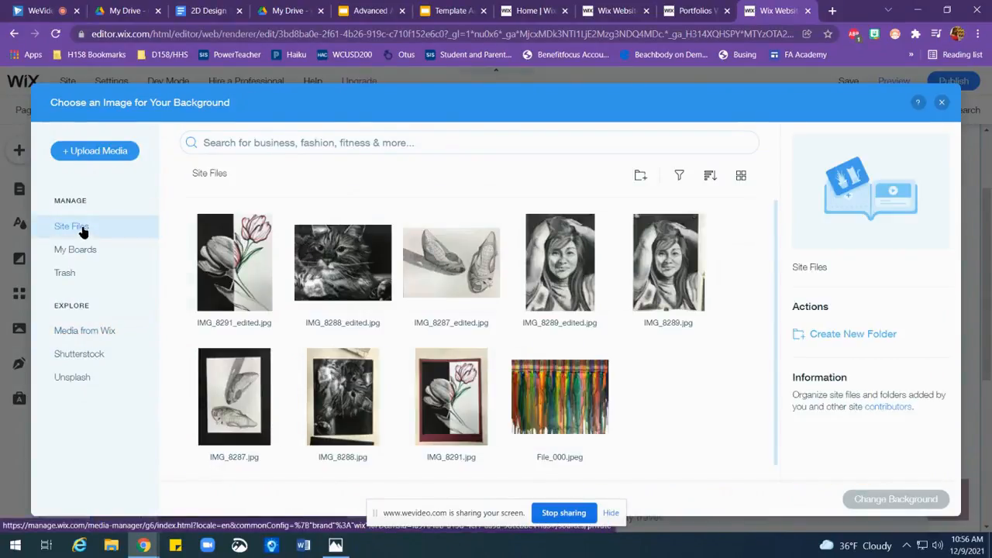
Step: Upload the family photo "Copy of Family 1.jpg" from the personal art folder on Google Drive as the column's background
left_click(110, 149)
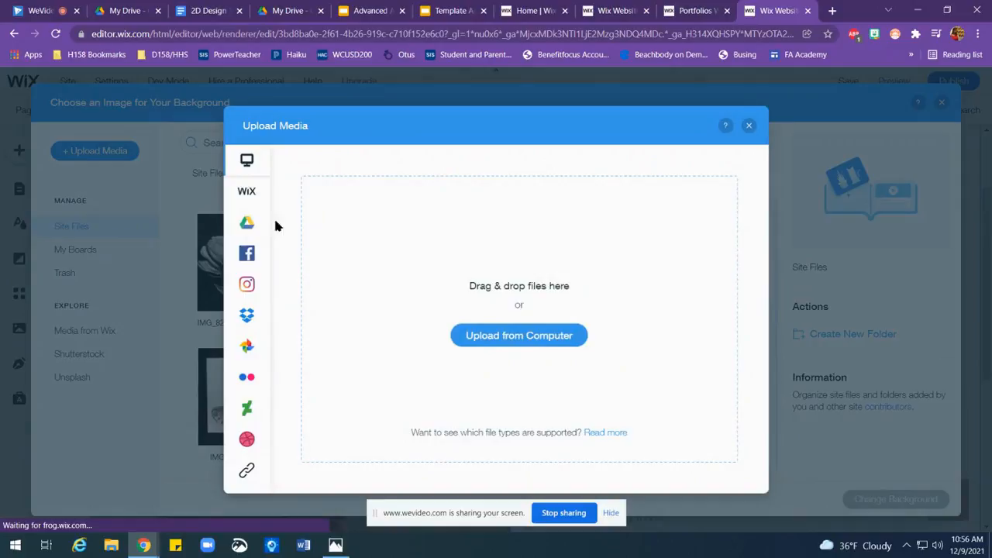
left_click(247, 223)
left_click_drag(765, 283, 785, 382)
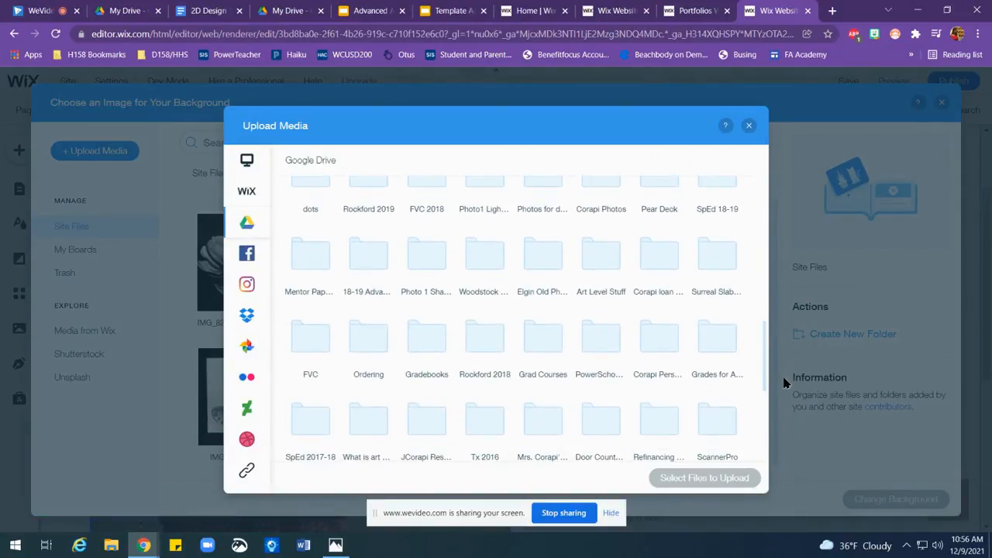
double_click(644, 336)
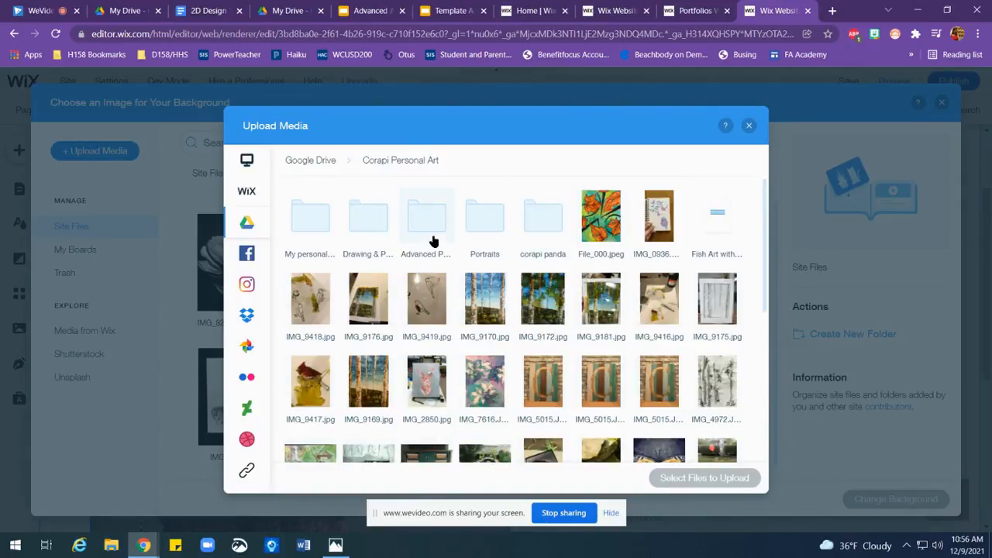
double_click(317, 225)
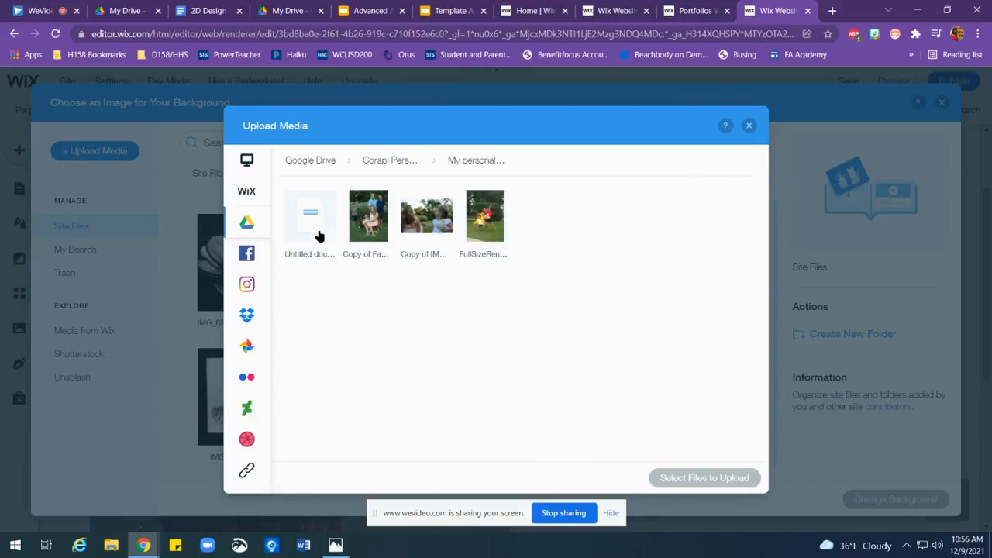
left_click(367, 224)
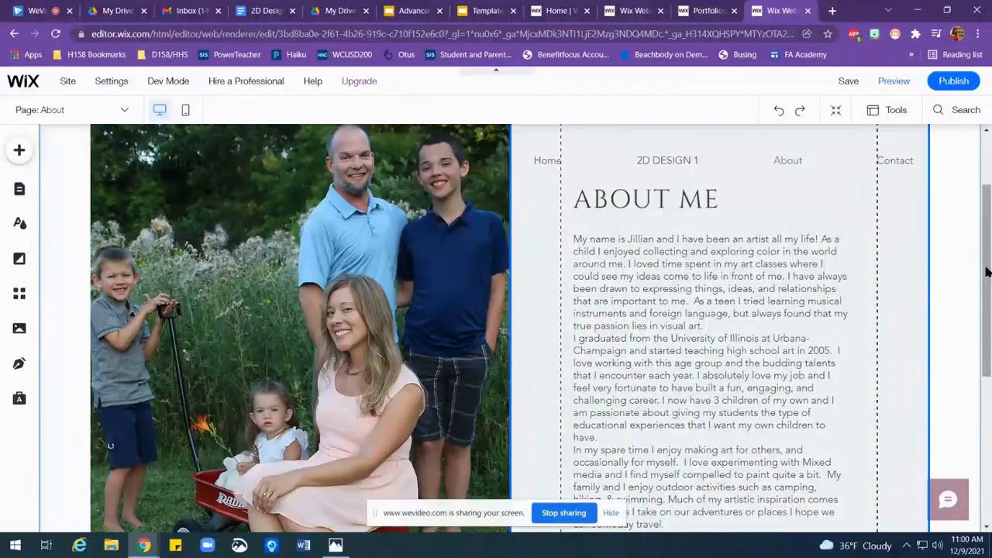
Step: Delete the Education heading, the "Awards & Nominations:" heading and its placeholder paragraph below the biography
scroll(990, 287, "down", 1)
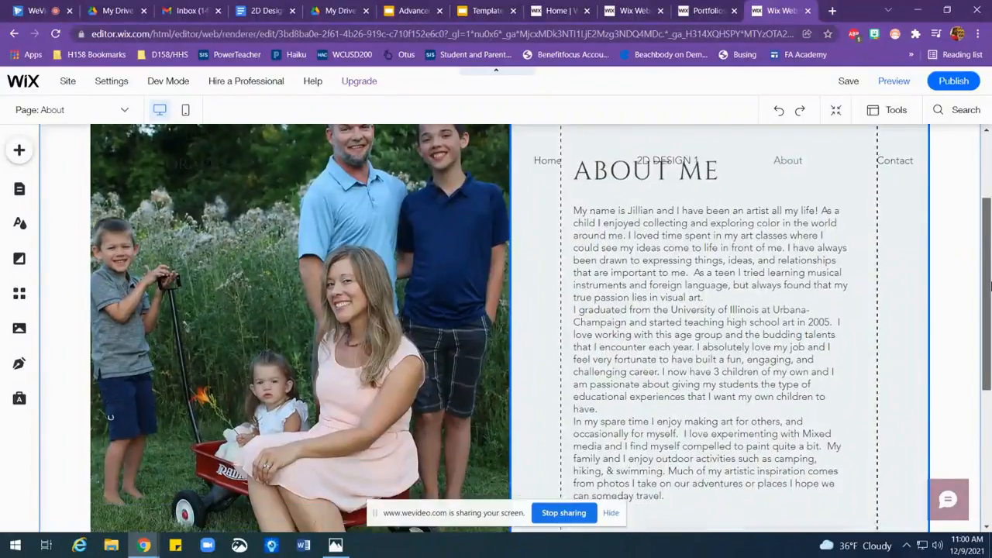
scroll(990, 286, "down", 3)
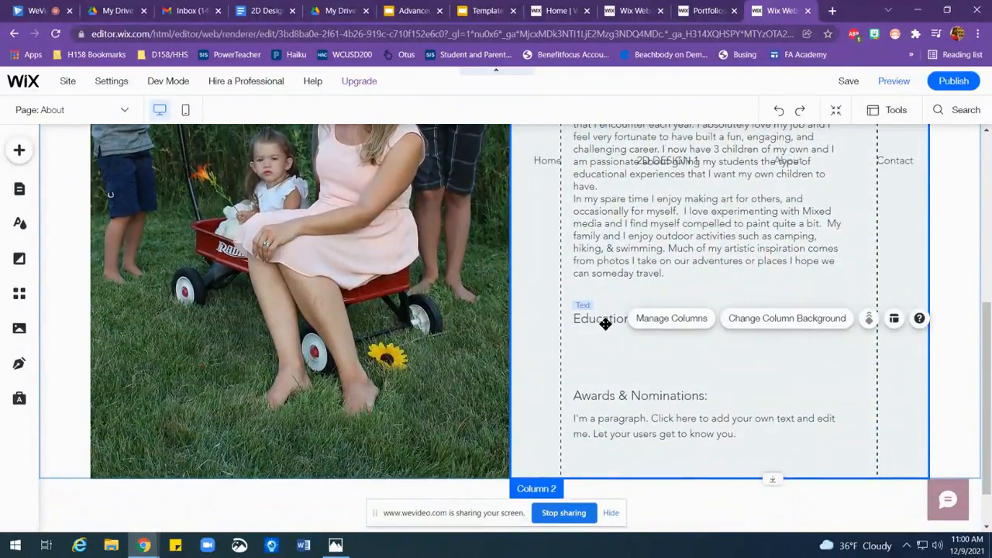
left_click(605, 323)
key("Delete")
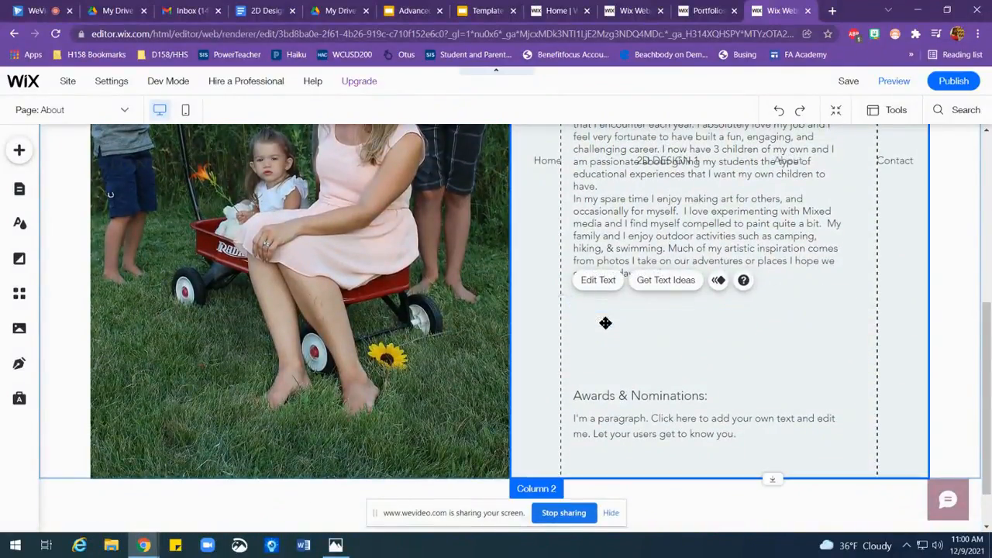
left_click(593, 396)
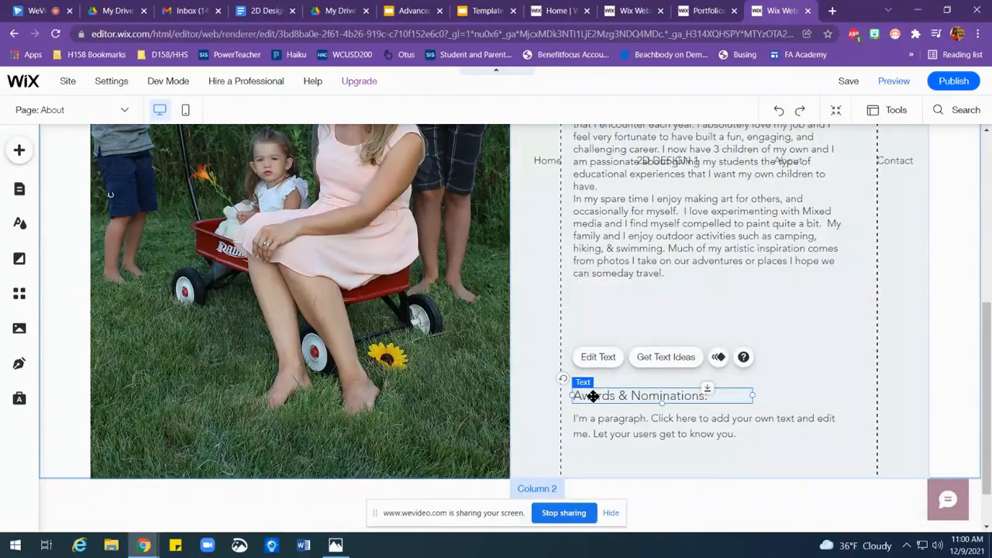
key("Delete")
left_click(639, 425)
key("Delete")
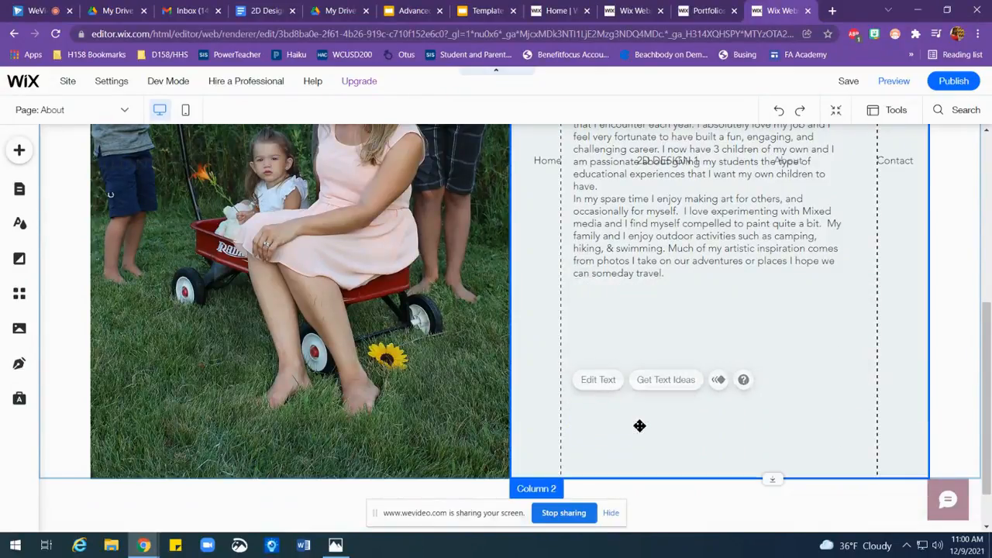
Step: Add a blank page to the site menu and name it "Goals"
left_click_drag(984, 452, 972, 251)
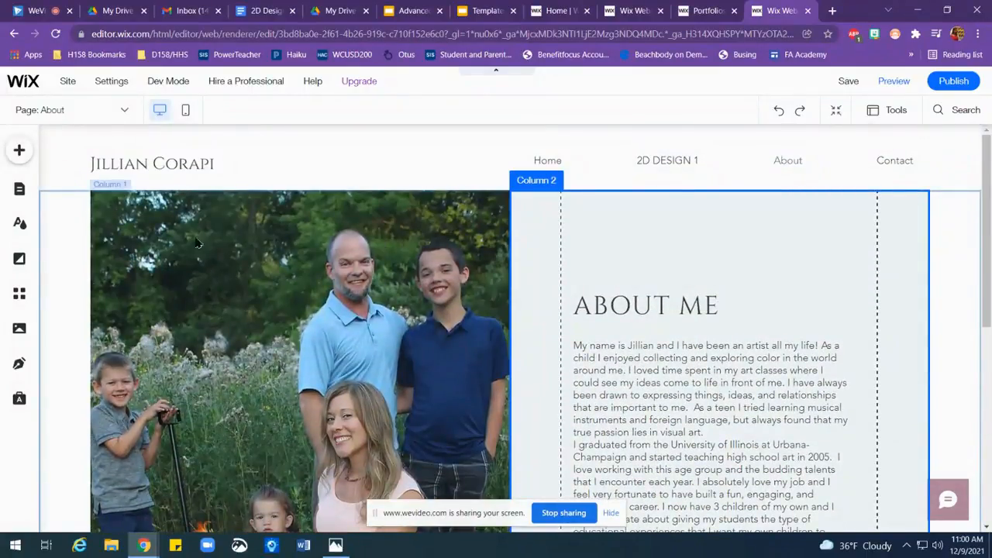
left_click(124, 109)
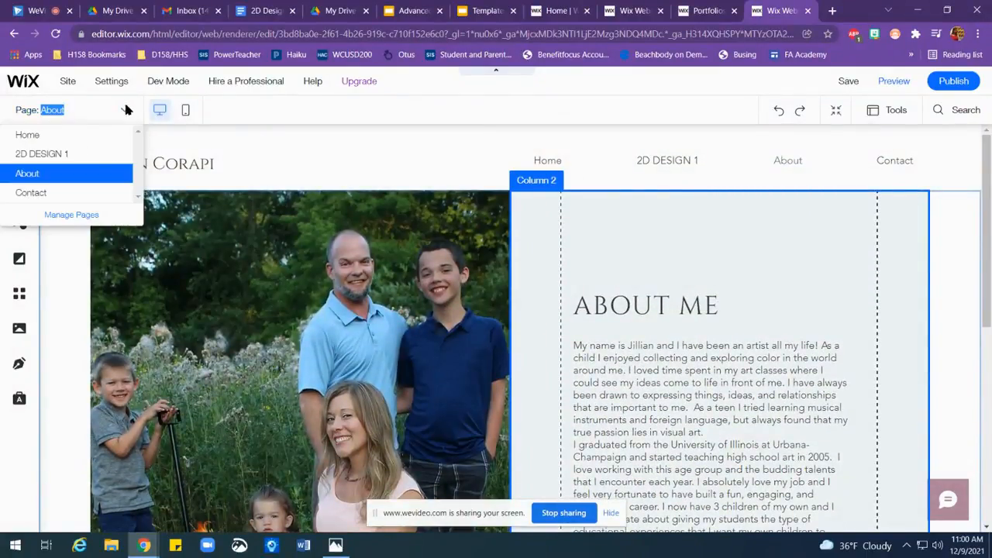
left_click(83, 216)
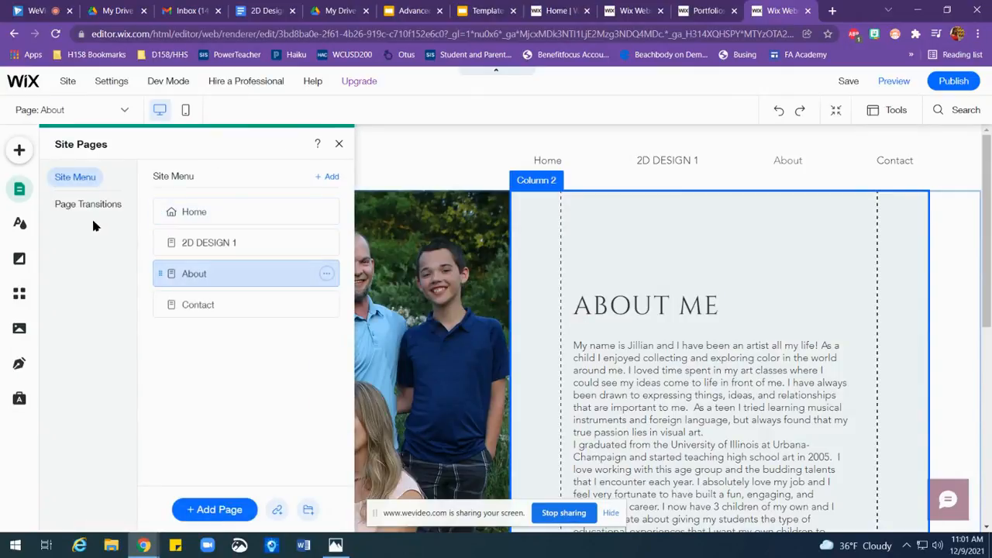
left_click(230, 511)
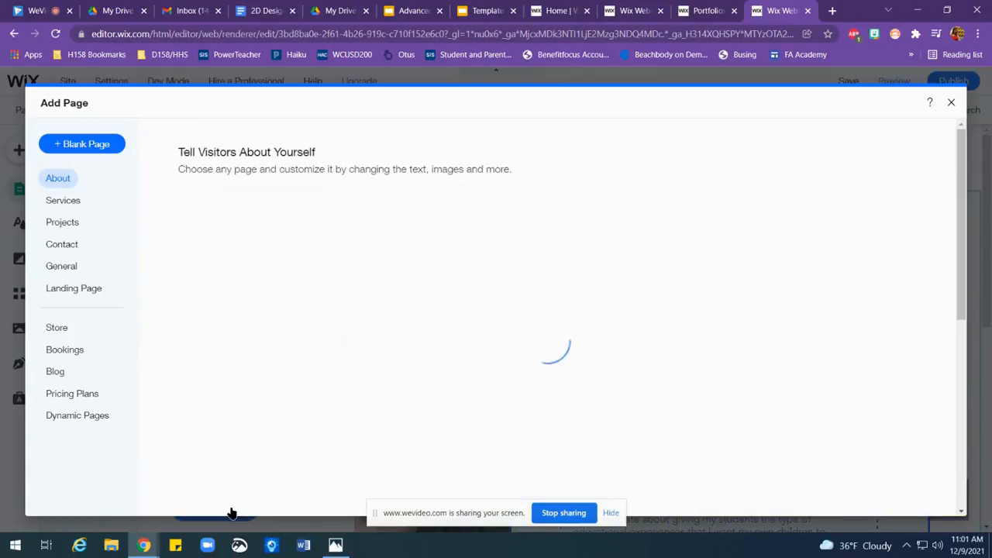
mouse_move(252, 262)
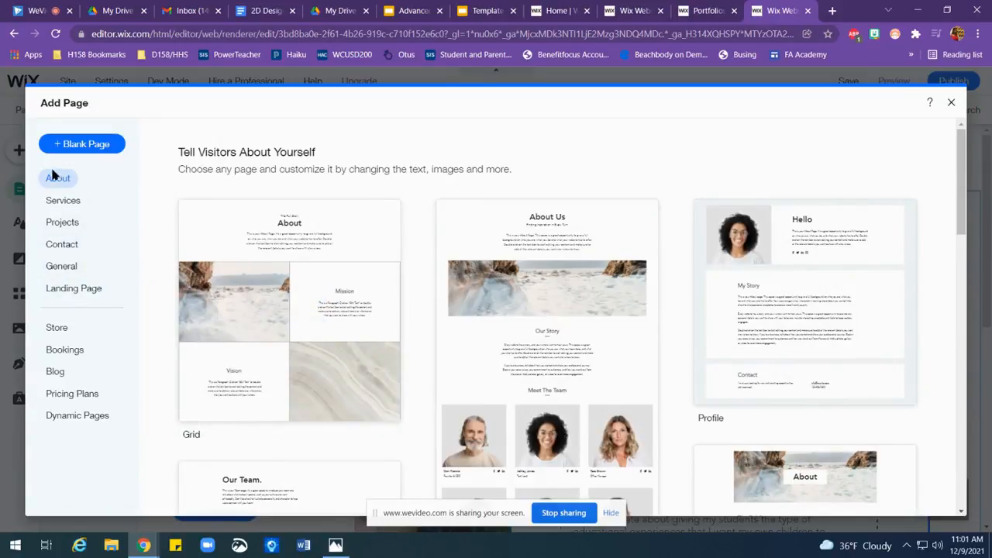
left_click(60, 139)
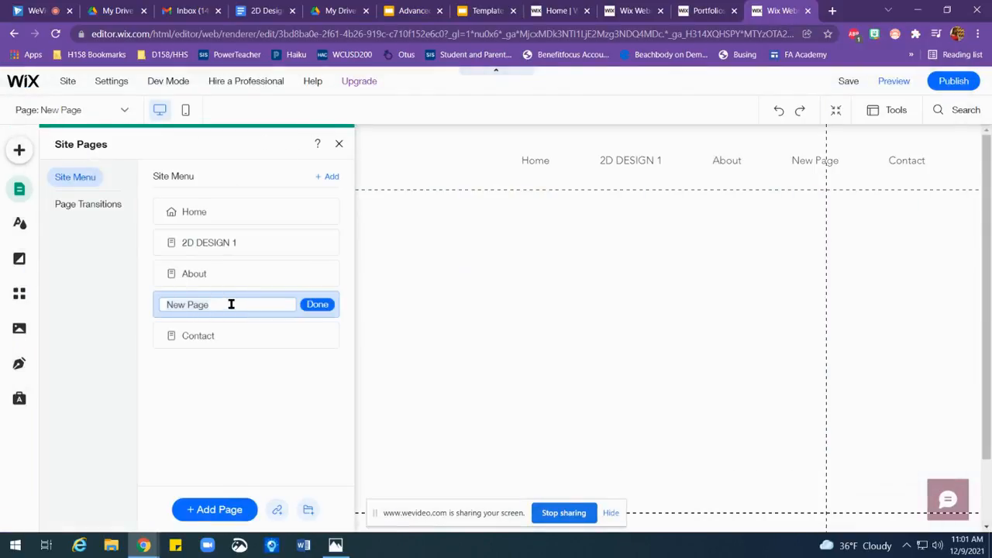
type("Go")
left_click(318, 305)
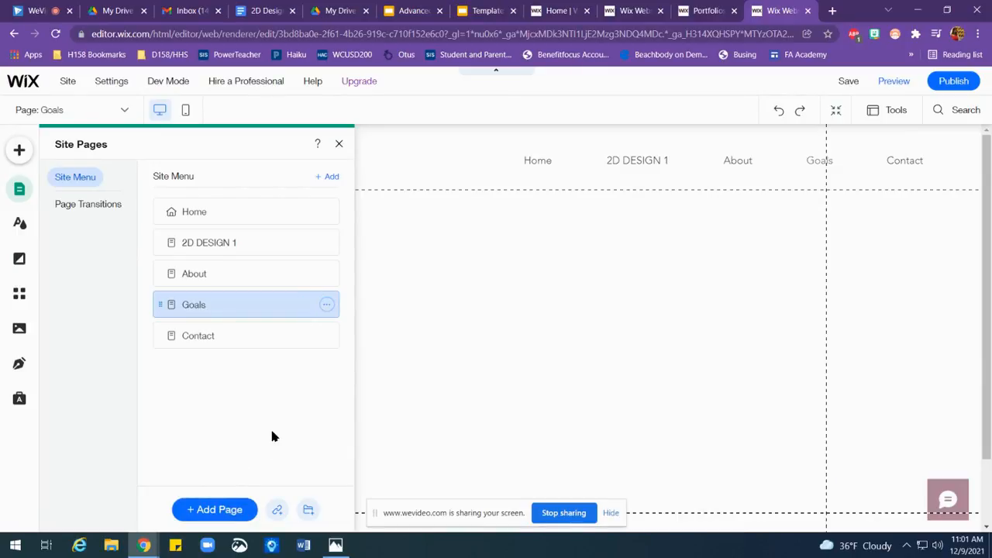
left_click(338, 143)
Step: Add the uploaded photo "Copy of IMG_7641.JPG" to the Goals page and move it down to leave room above it
left_click(20, 150)
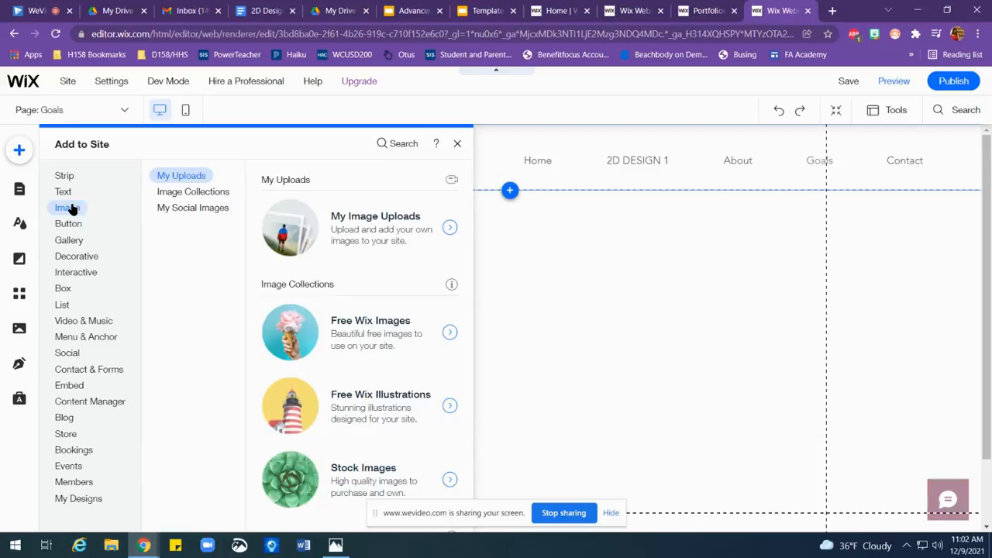
left_click(68, 207)
left_click(450, 227)
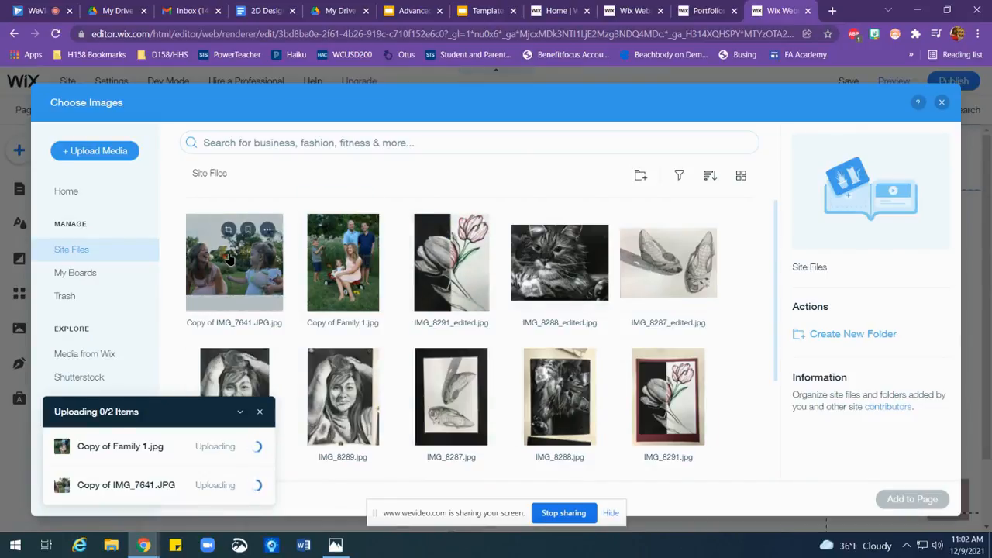
left_click(228, 258)
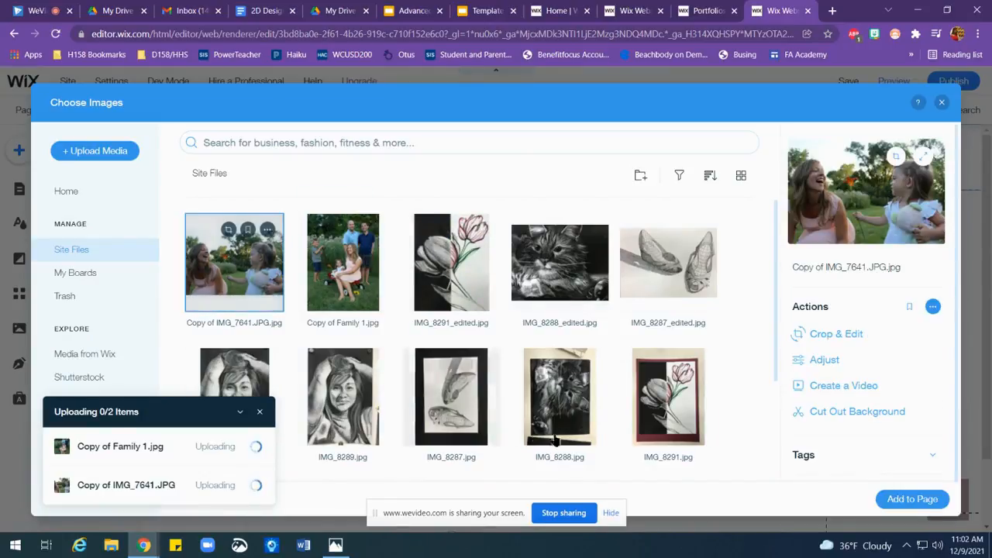
left_click(924, 499)
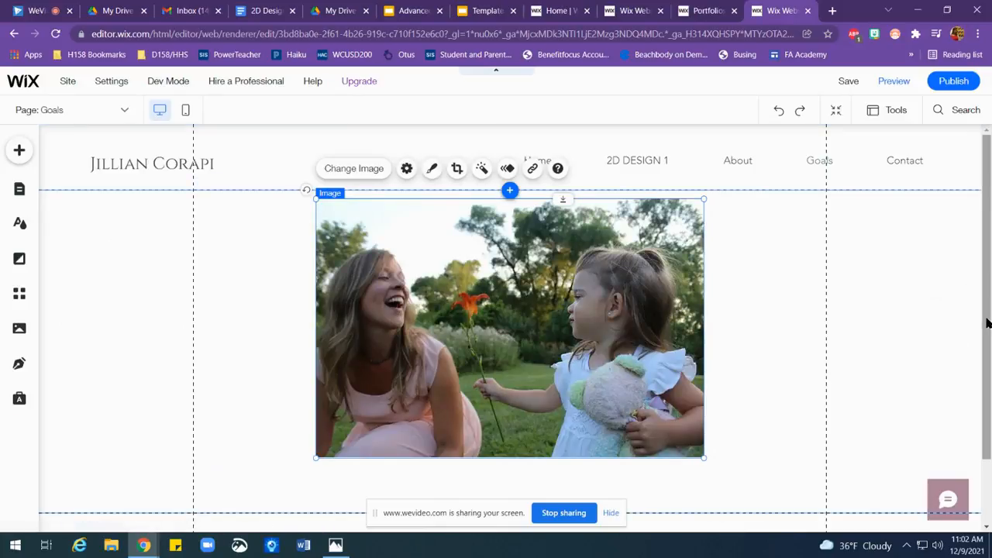
left_click_drag(543, 334, 543, 373)
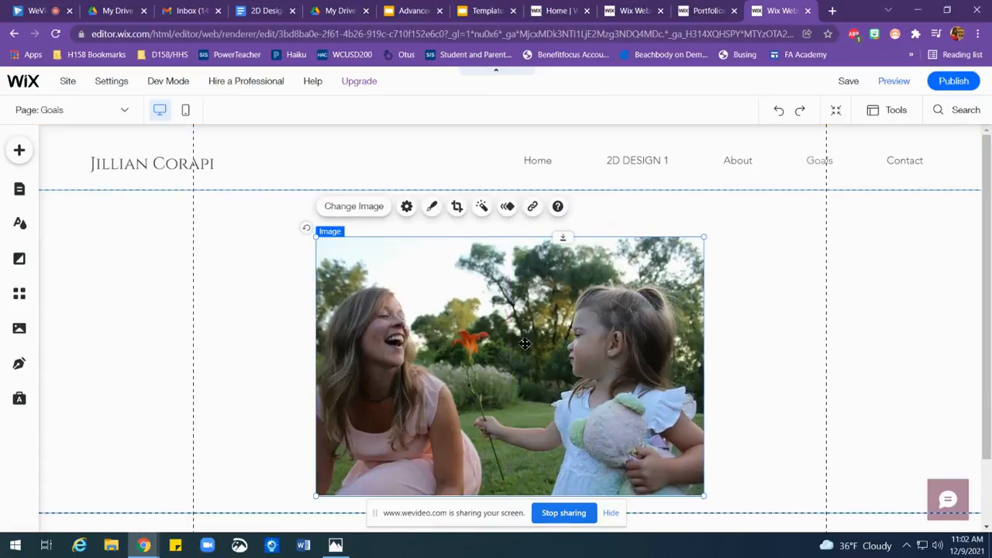
Step: Add a Heading 2 text element to the Goals page and place it above the photo, just below the header
left_click(20, 150)
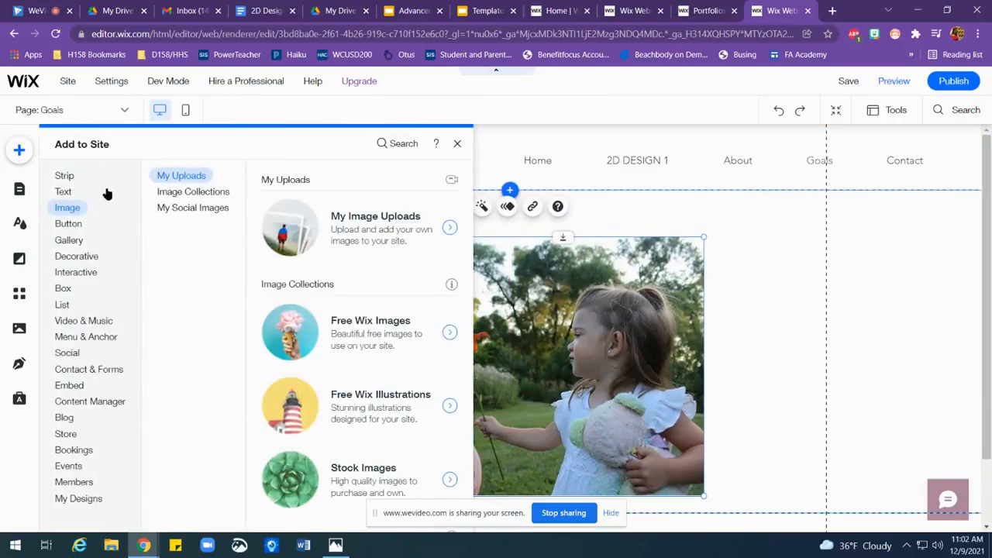
left_click(70, 224)
left_click(65, 192)
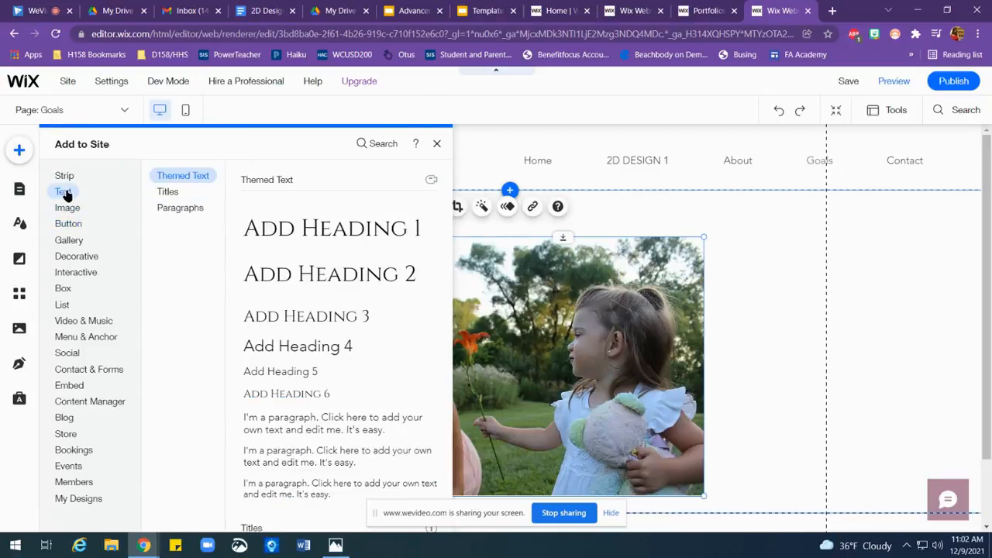
left_click(324, 270)
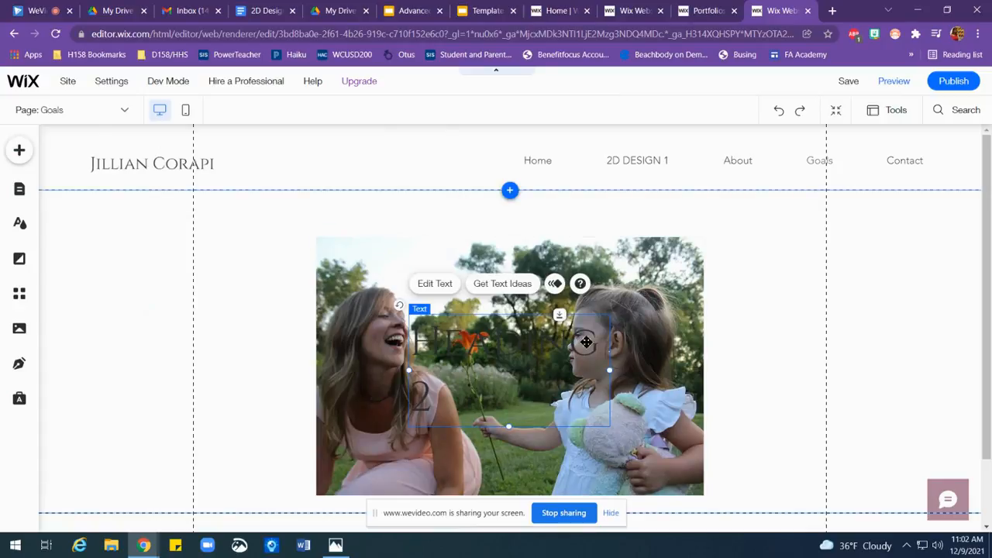
left_click_drag(579, 316, 563, 192)
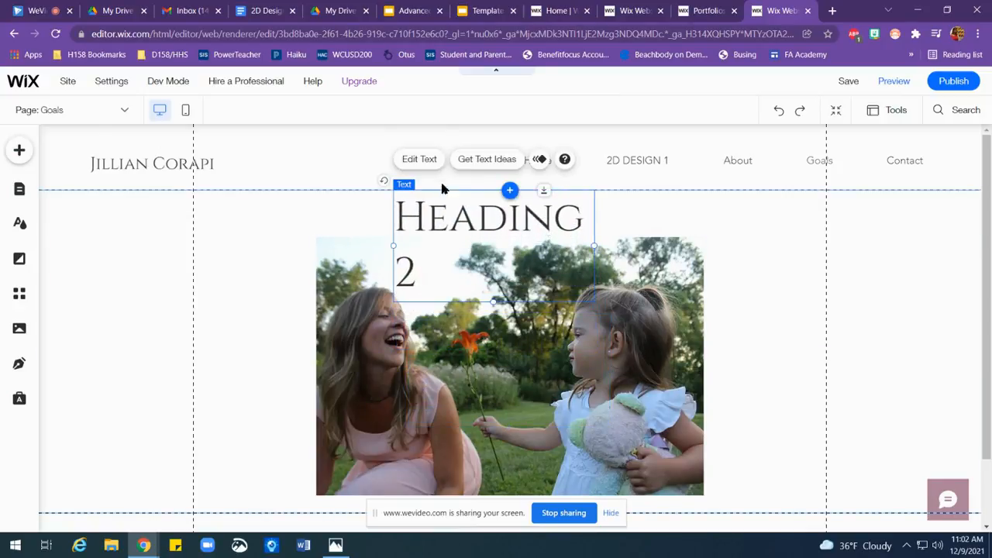
Step: Reduce the Goals page heading's font size to 44 px, keeping the Heading 2 theme
left_click(418, 159)
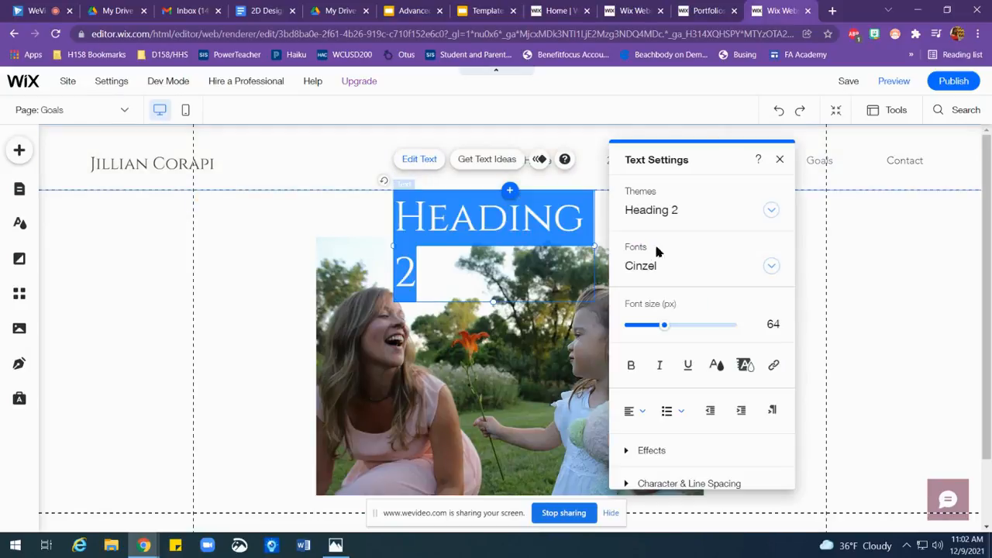
left_click_drag(666, 328, 654, 328)
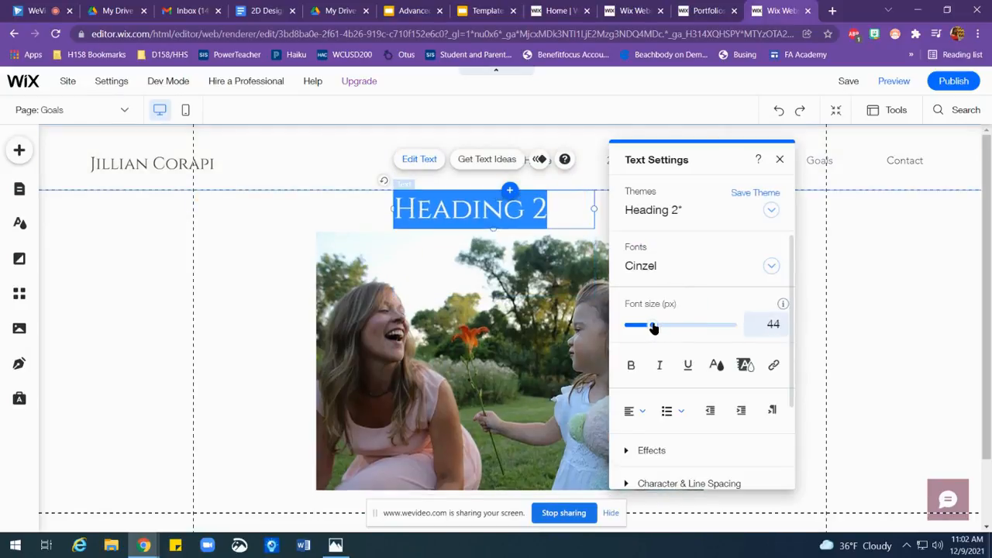
left_click(660, 212)
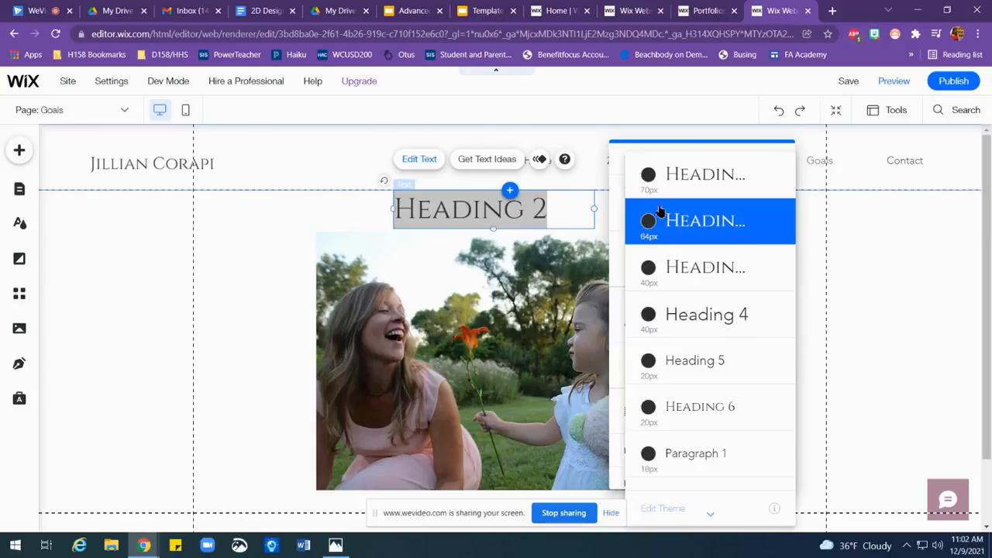
left_click(490, 211)
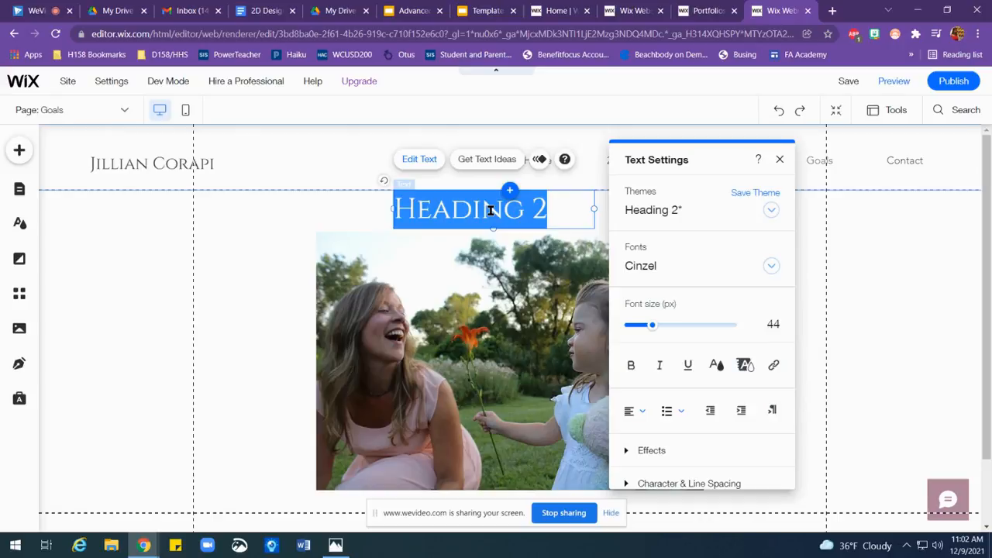
left_click(490, 210)
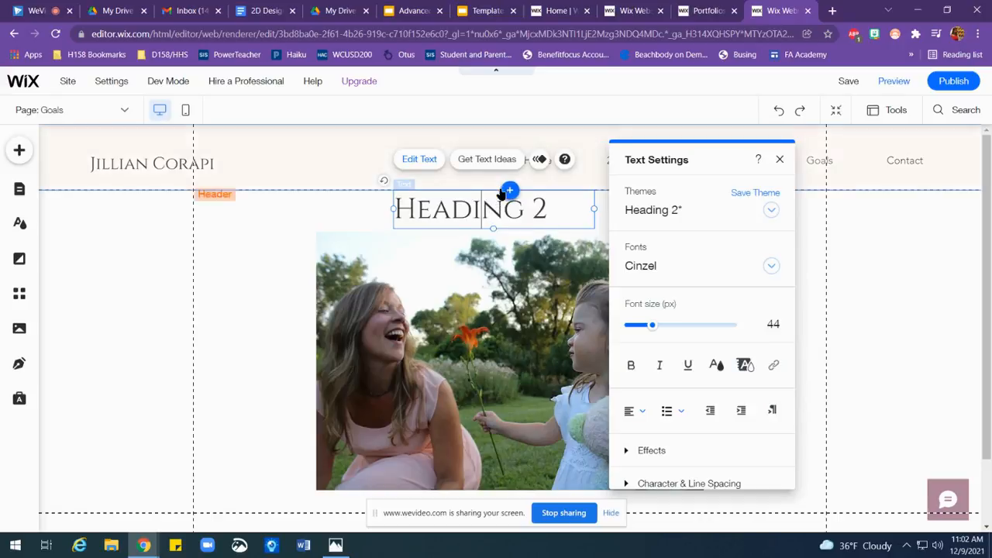
left_click(501, 197)
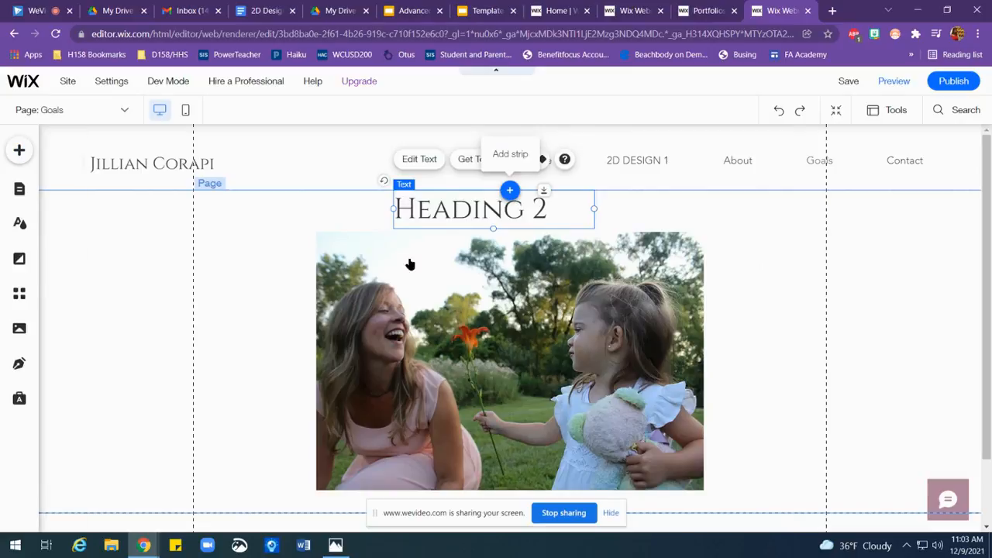
Step: Replace the Goals page heading's placeholder text with "Personal goals & Future Plans"
left_click(480, 215)
double_click(479, 214)
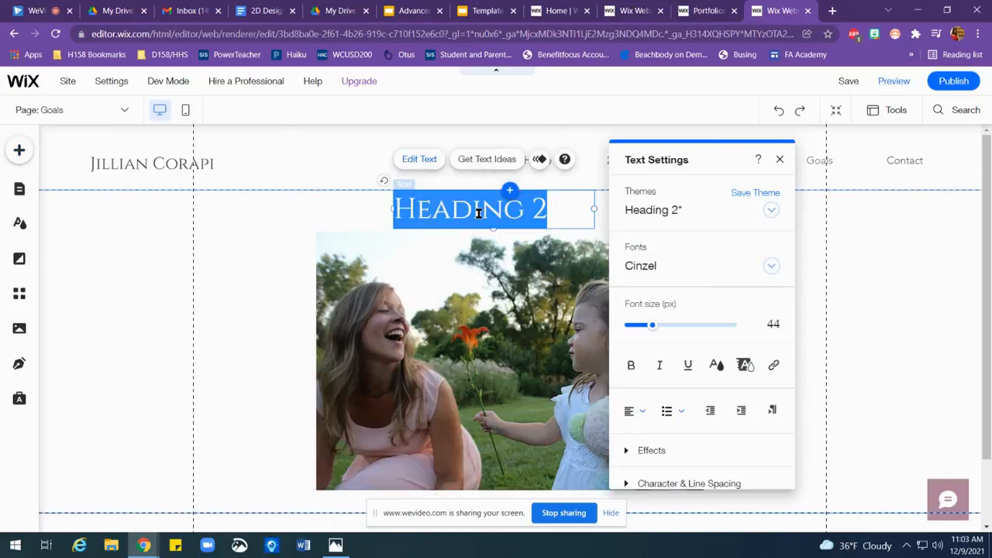
key("BackSpace")
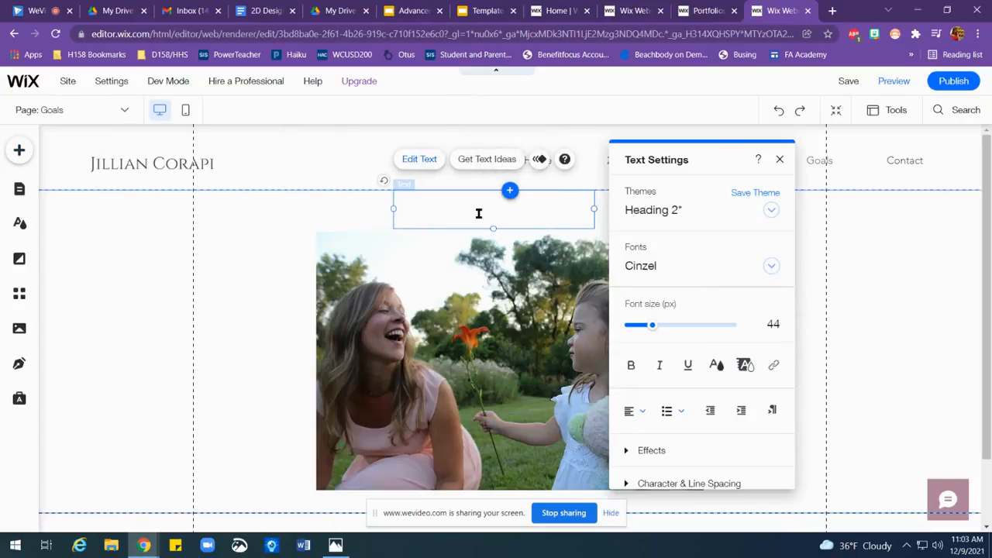
type("PERSONAL")
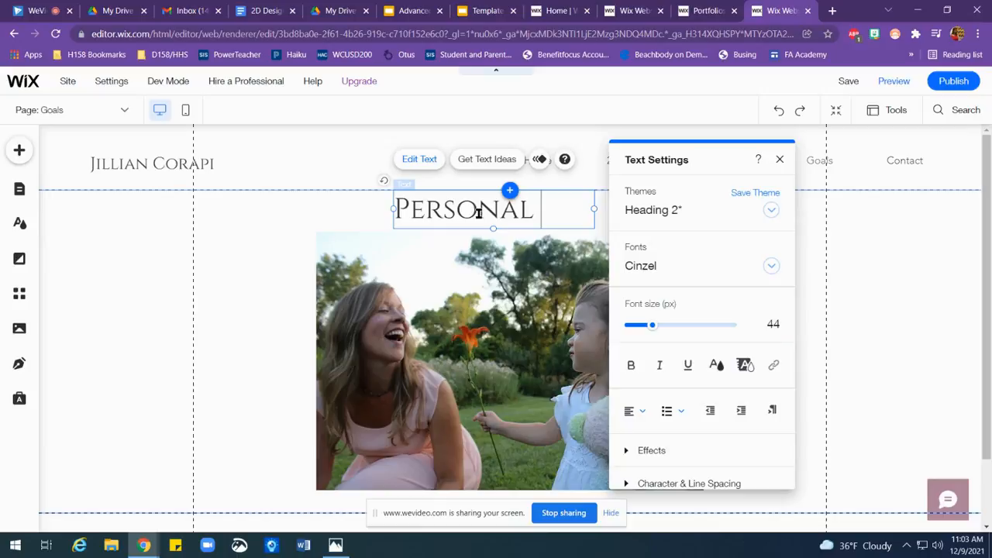
type(" GOALS")
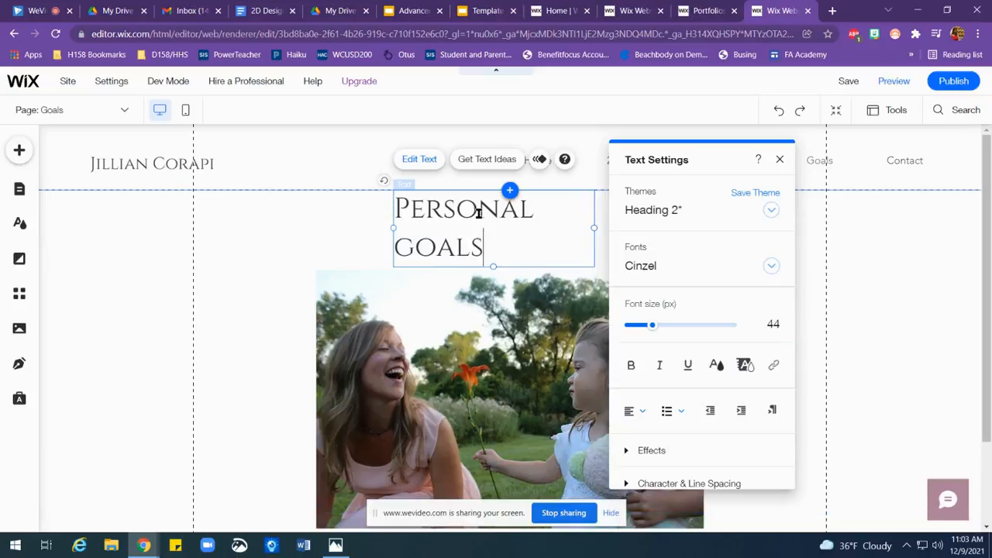
type(" & Fu")
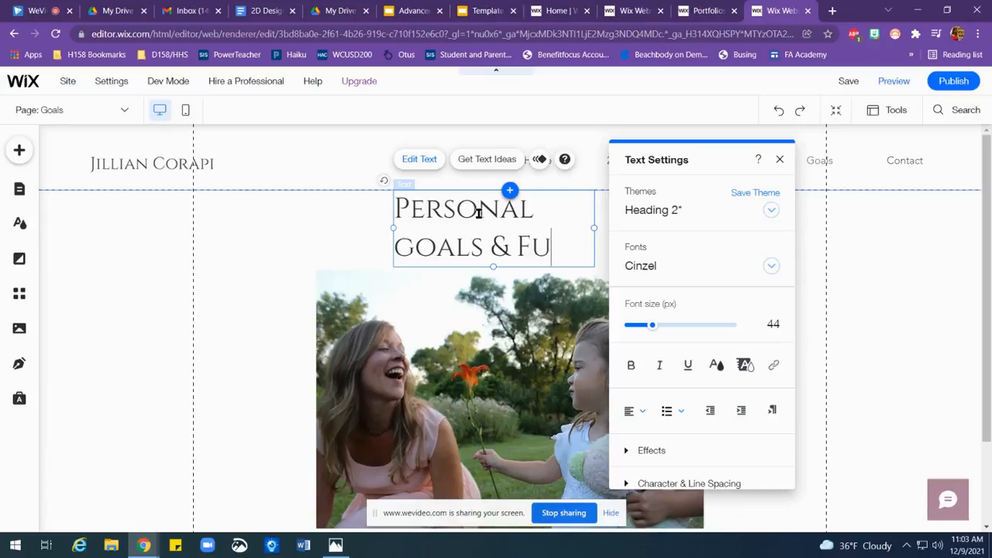
type("ture Plans")
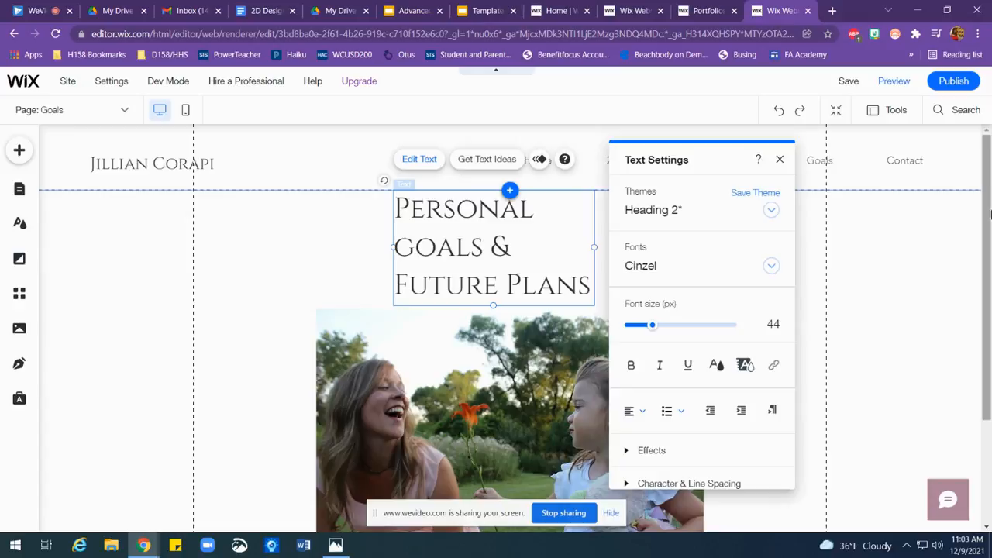
left_click(779, 160)
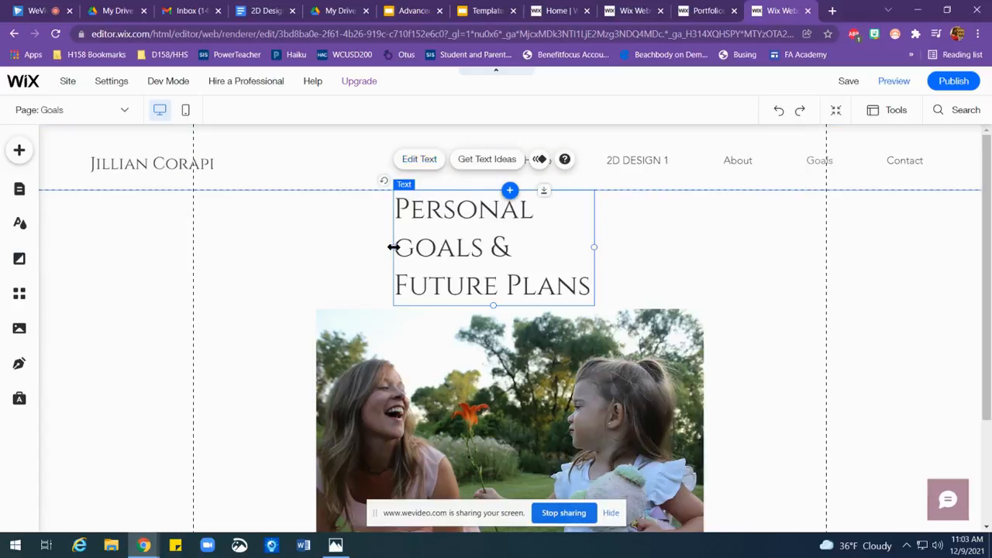
Step: Widen the heading's text box on both sides so it fits on one line, and move the photo up beneath it
left_click_drag(392, 247, 260, 247)
left_click_drag(594, 228, 760, 223)
left_click_drag(586, 409, 574, 341)
Step: Add a themed Paragraph 1 text element to the Goals page and place it below the photo
left_click_drag(988, 279, 987, 347)
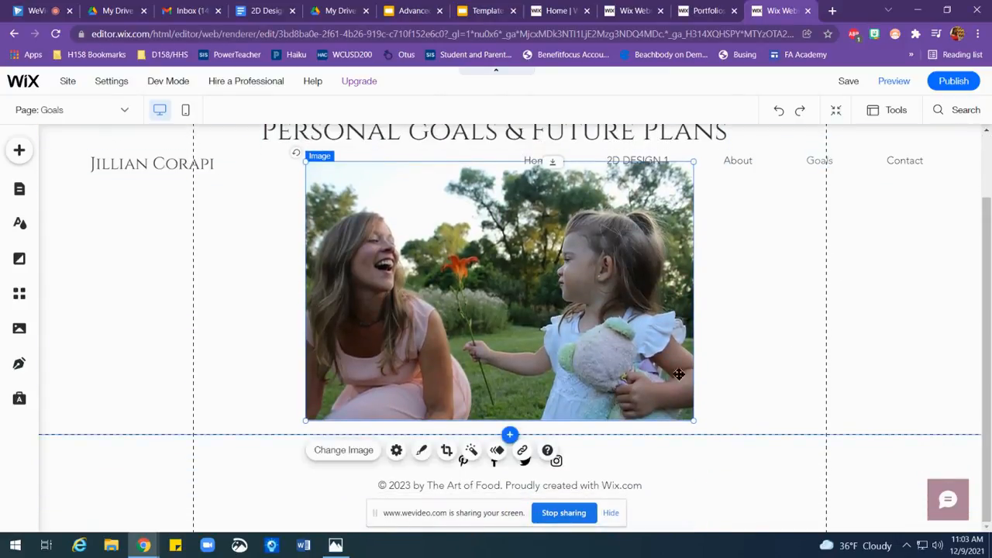
left_click(19, 153)
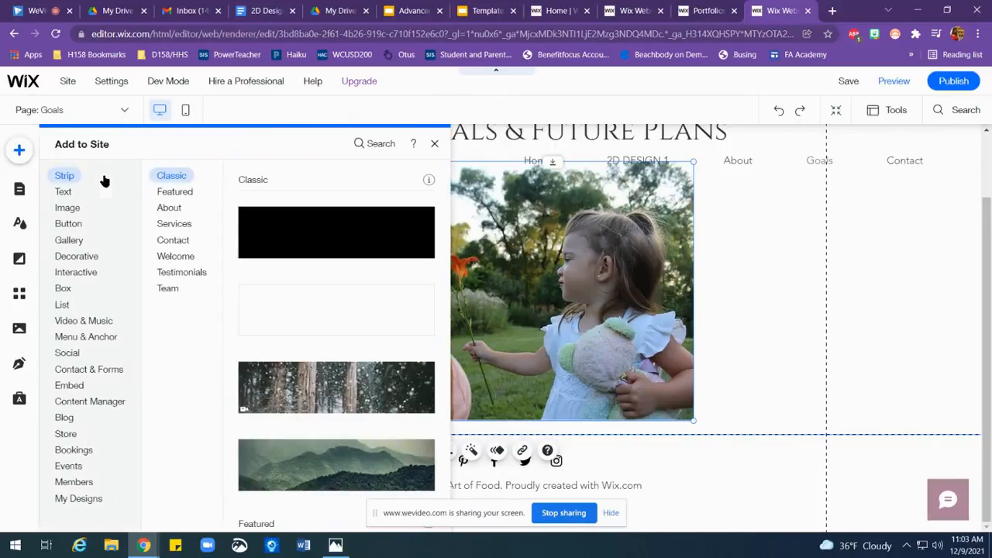
mouse_move(65, 192)
left_click(173, 210)
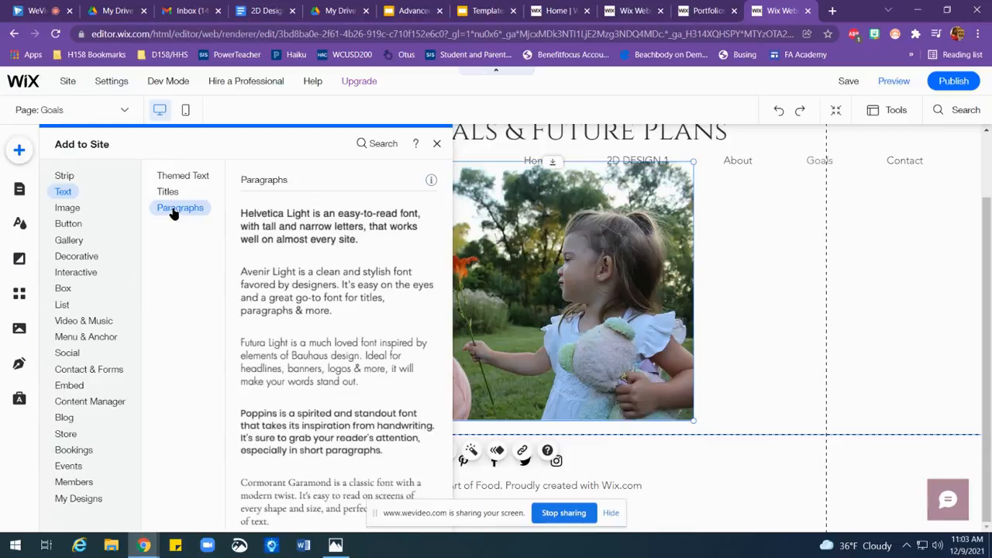
left_click(179, 175)
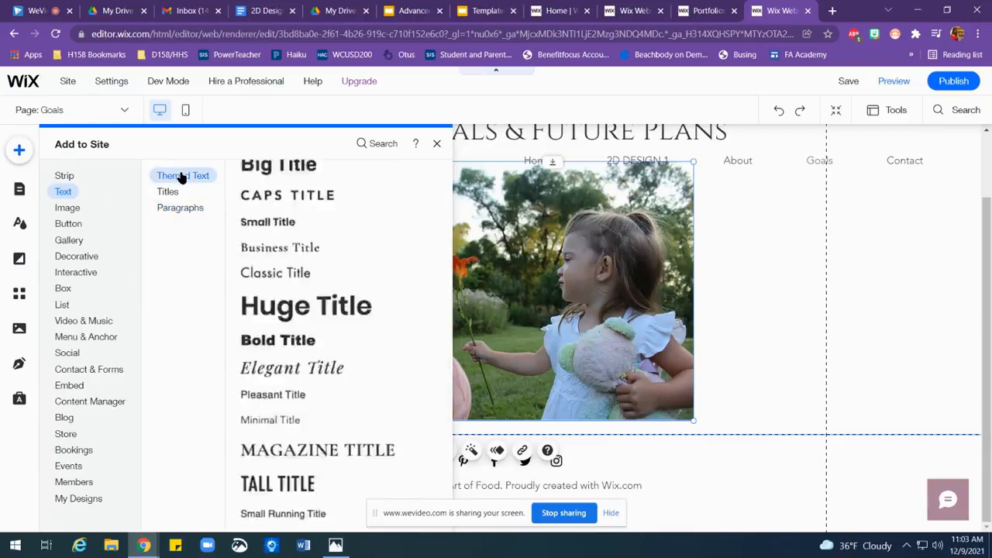
left_click(322, 420)
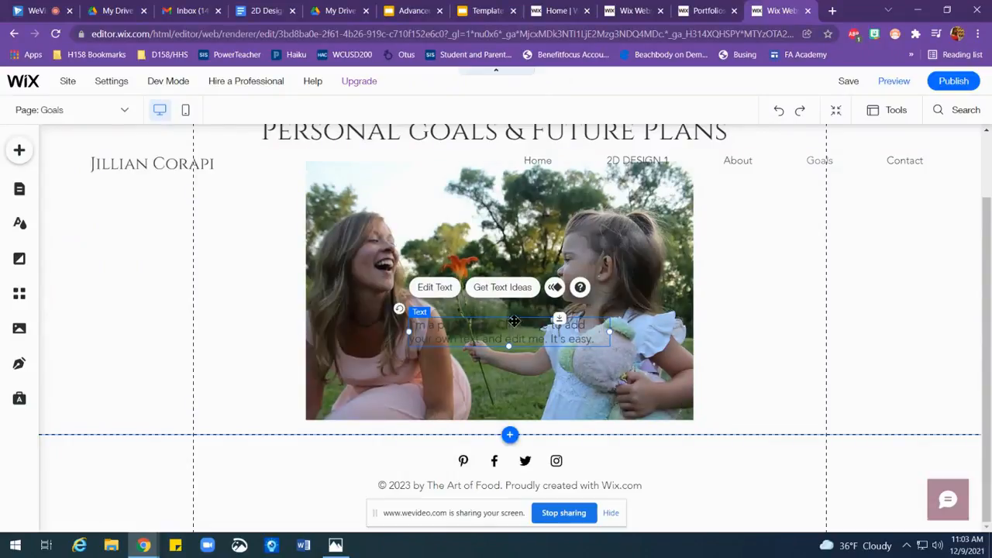
left_click_drag(510, 318, 499, 467)
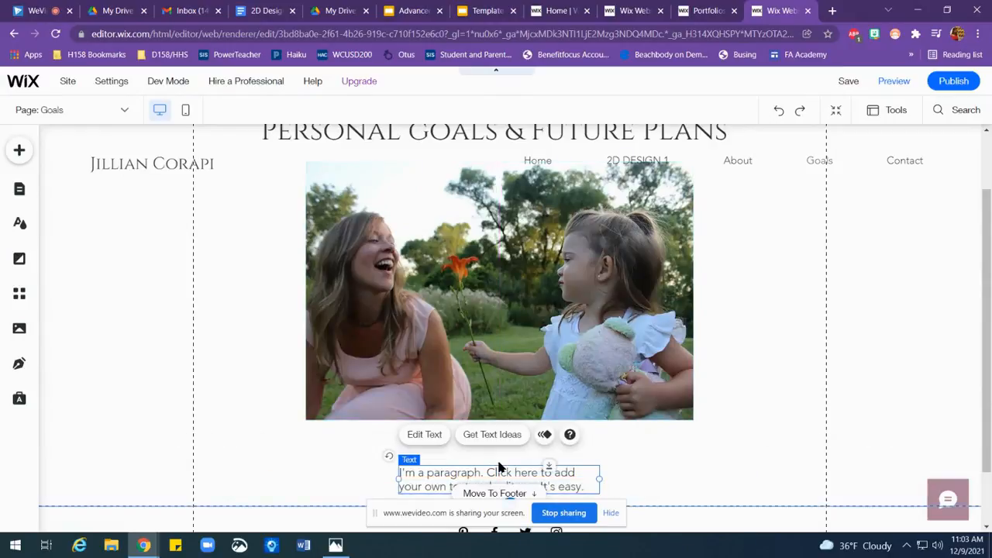
Step: Replace the placeholder paragraph with the copied career timeline and Future Goals text, and widen its text box on both sides
double_click(507, 478)
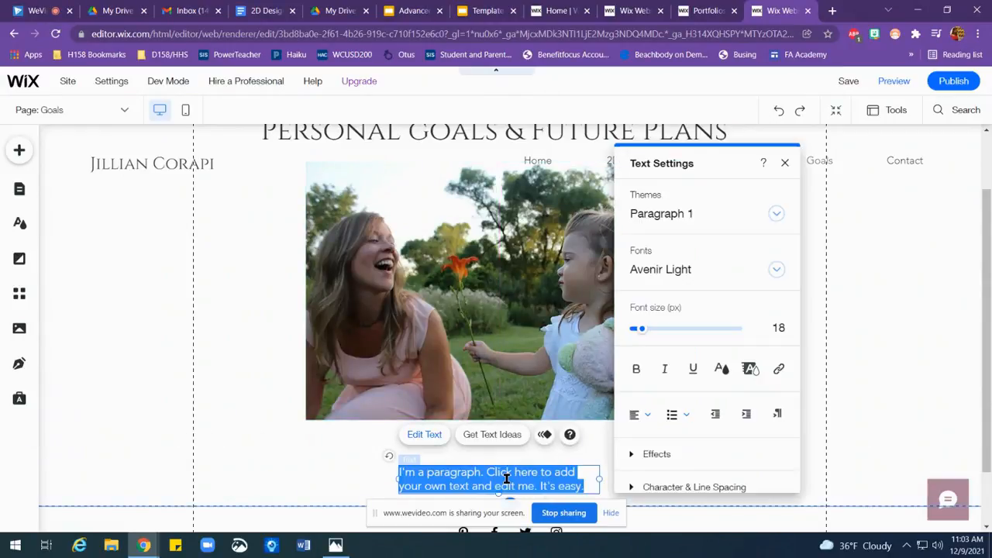
type("2004: Graduated from U of I Urbana-Champaign with a BFA (Bachelor of Fine Arts) in Art Education")
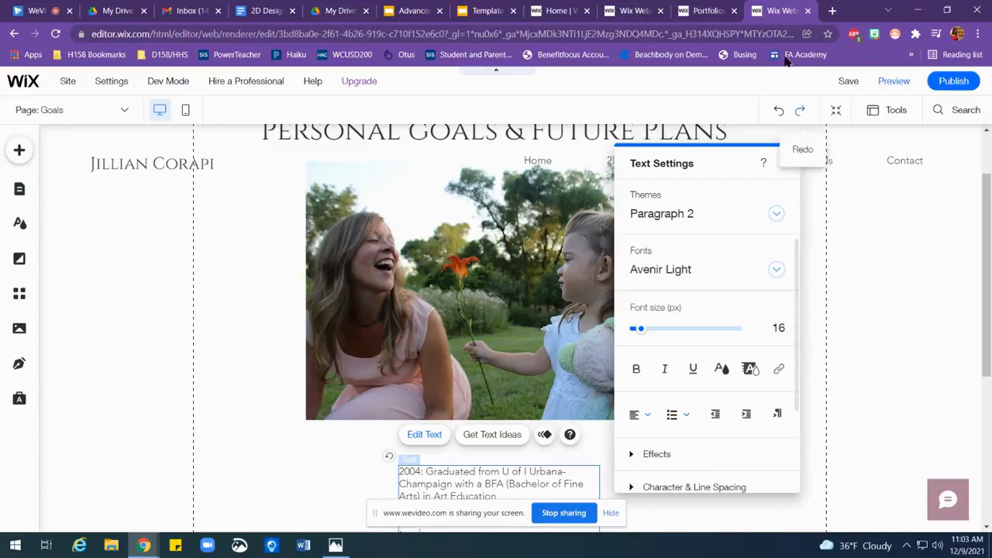
left_click(784, 163)
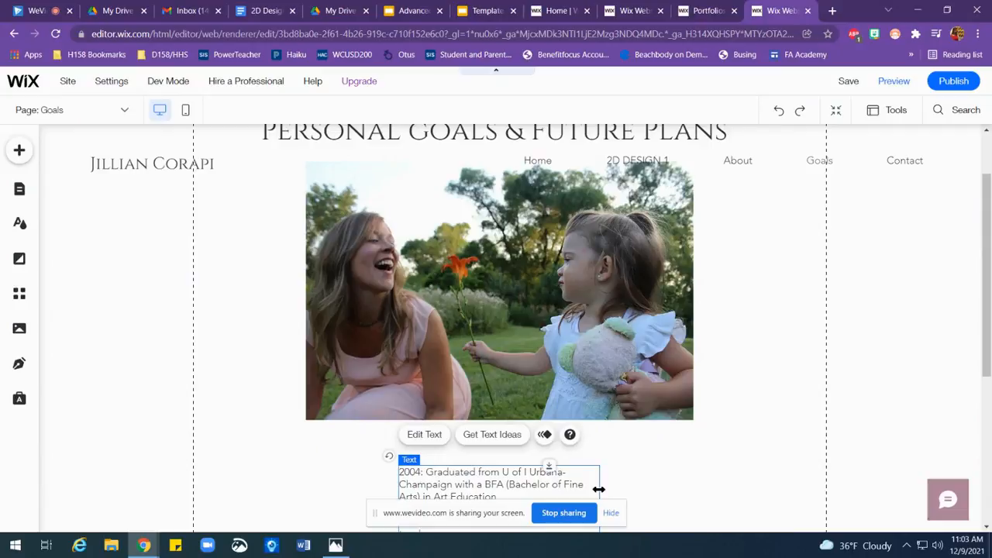
left_click_drag(628, 489, 775, 479)
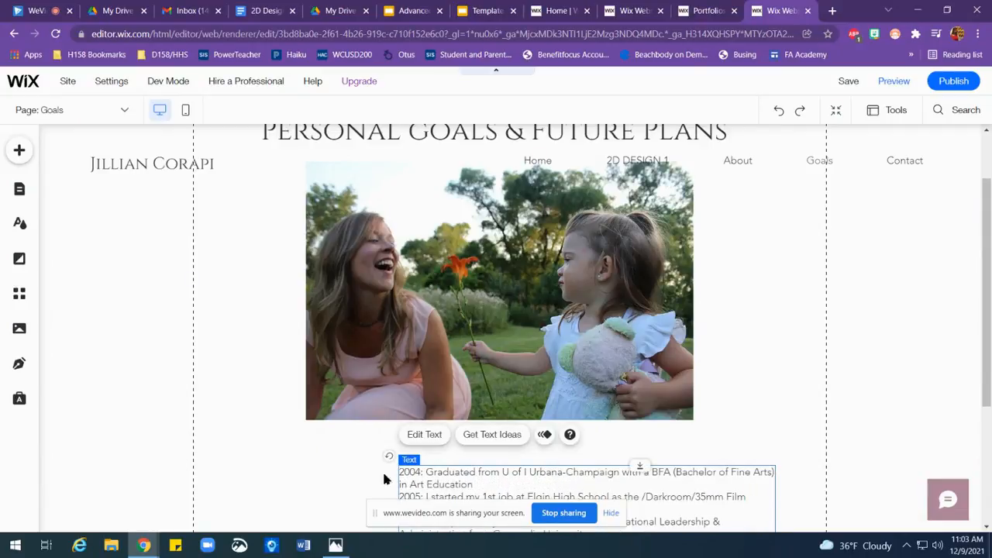
left_click_drag(399, 476, 253, 470)
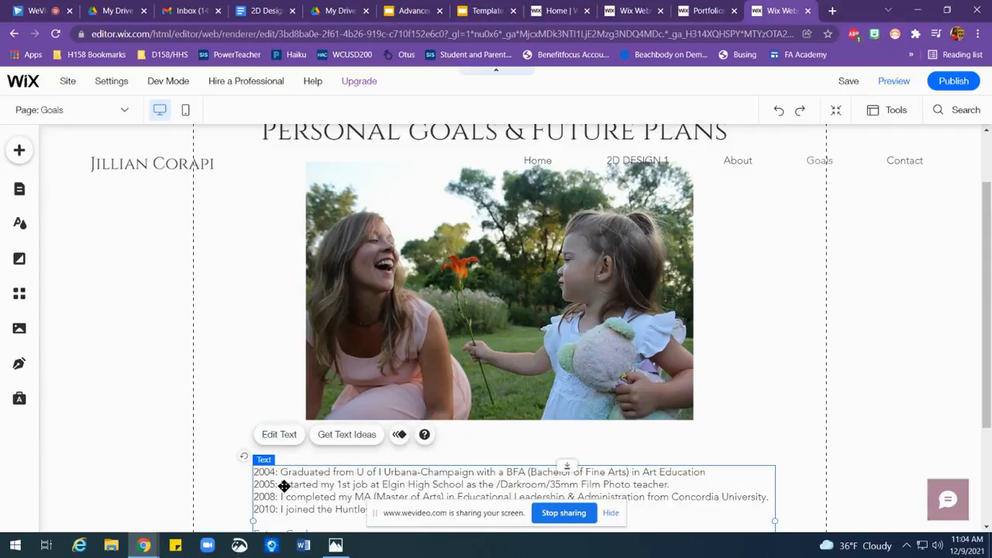
Step: Center-align all of the career timeline and Future Goals text
triple_click(283, 485)
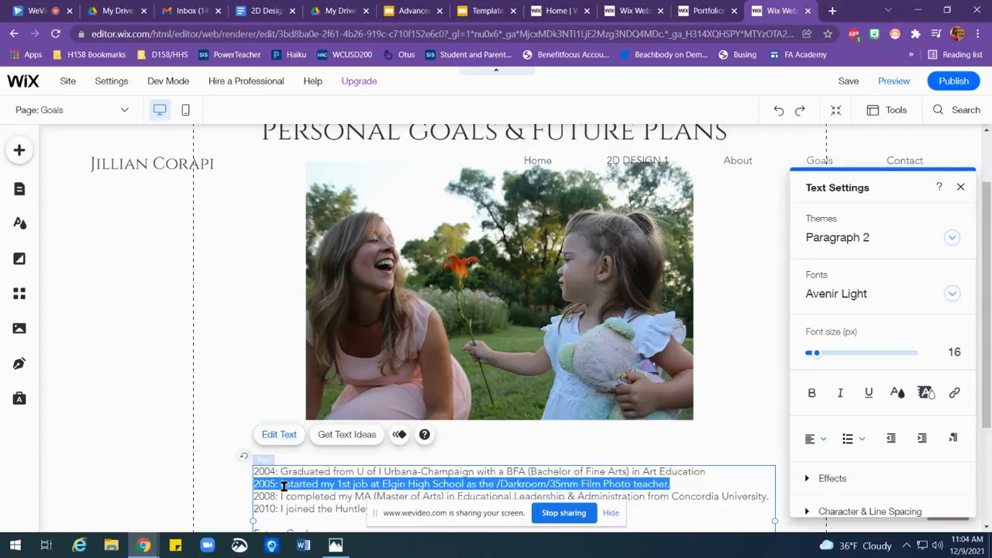
left_click_drag(258, 471, 454, 465)
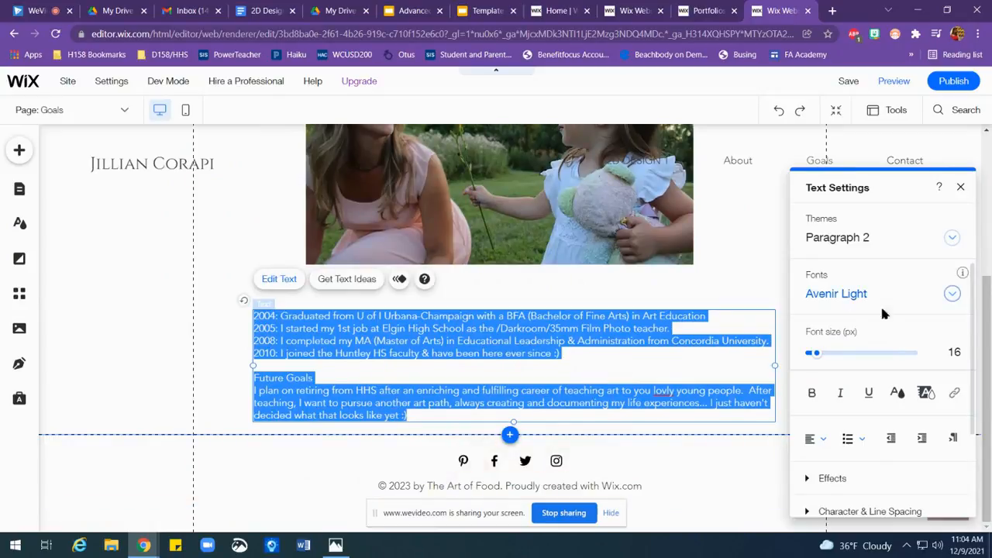
left_click(810, 439)
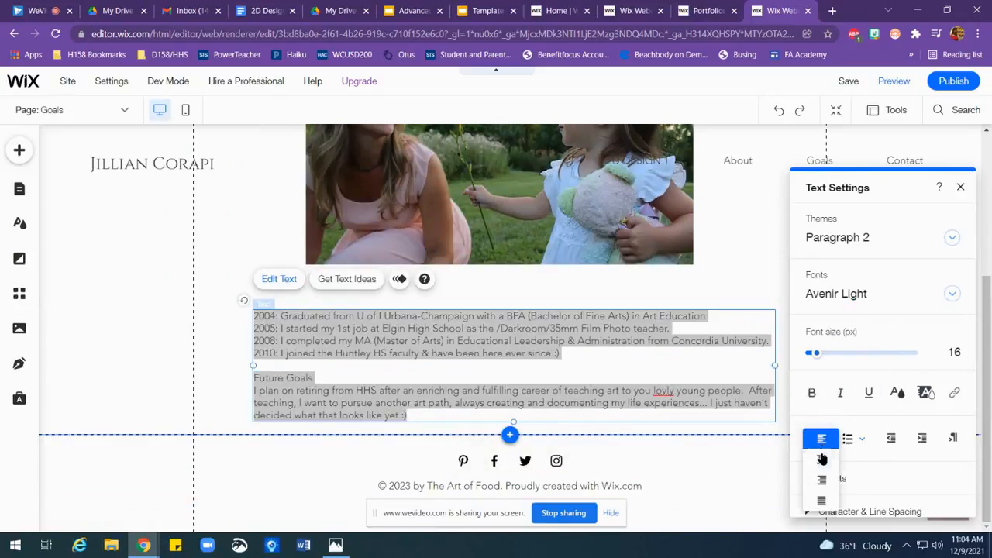
left_click(825, 463)
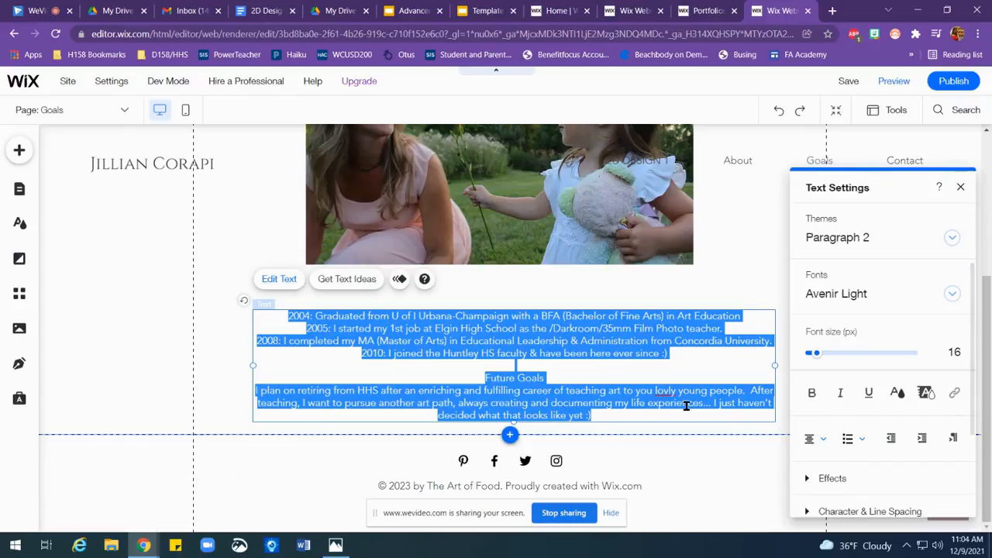
left_click(594, 373)
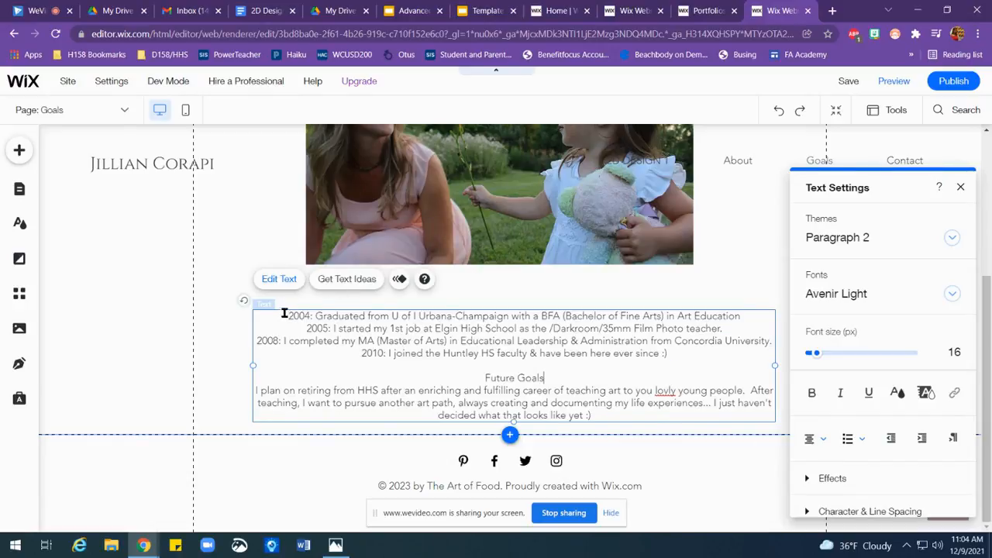
Step: Bold the years 2004, 2005, 2008 and 2010 at the start of the timeline entries
left_click_drag(287, 316, 304, 315)
left_click(812, 392)
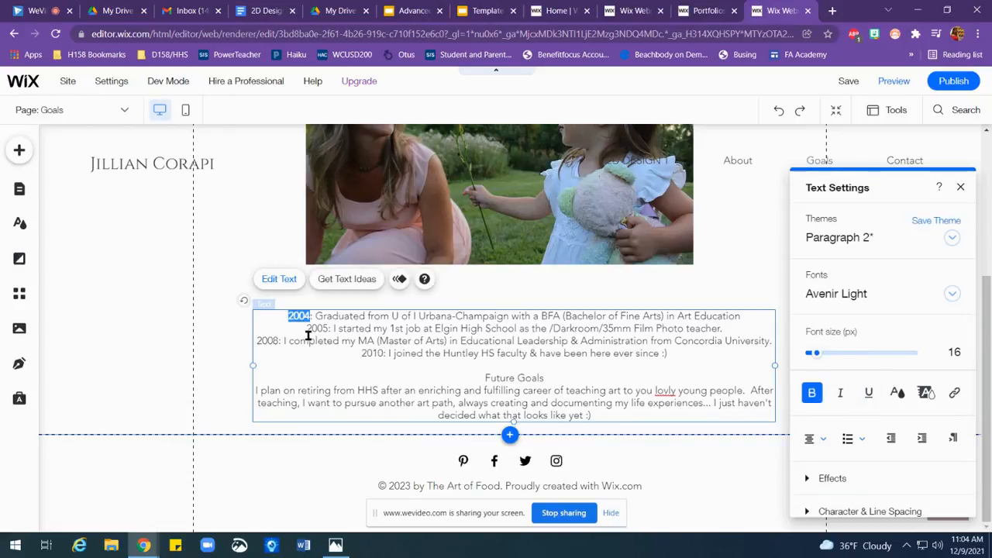
left_click_drag(306, 329, 328, 328)
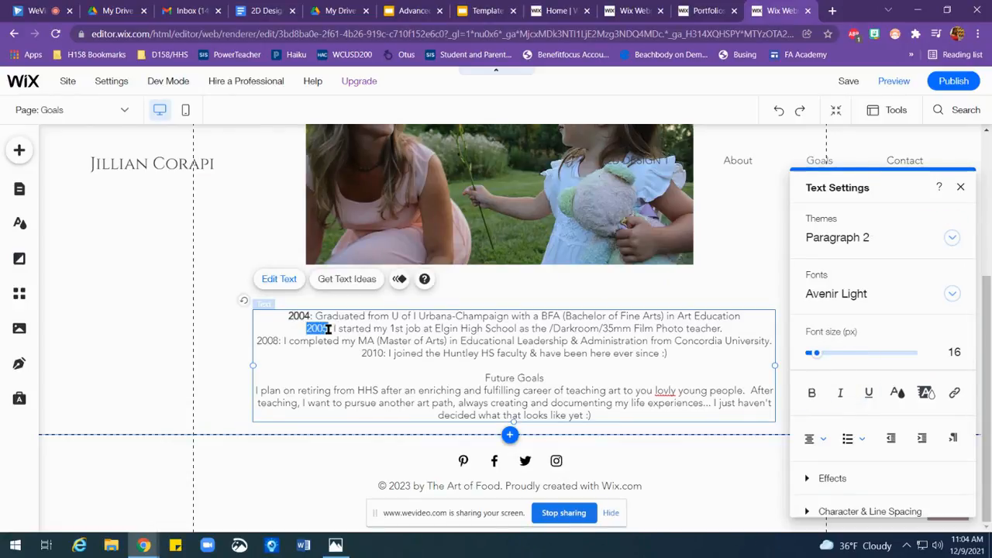
left_click(812, 393)
left_click_drag(256, 342, 279, 341)
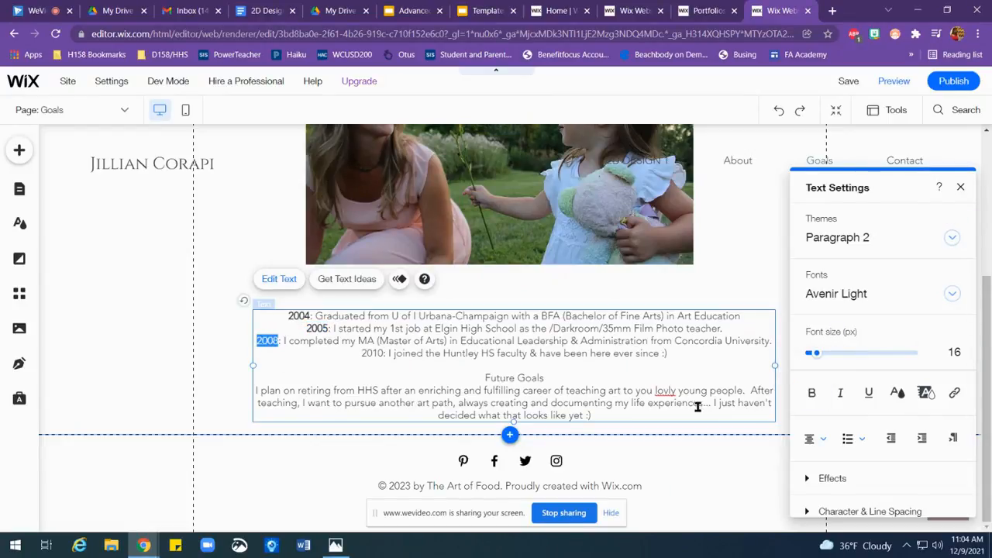
left_click(812, 393)
left_click_drag(360, 354, 382, 354)
left_click(812, 393)
Step: Bold and underline the "Future Goals" subheading in the paragraph text
left_click_drag(485, 379, 547, 380)
left_click(812, 393)
left_click(869, 393)
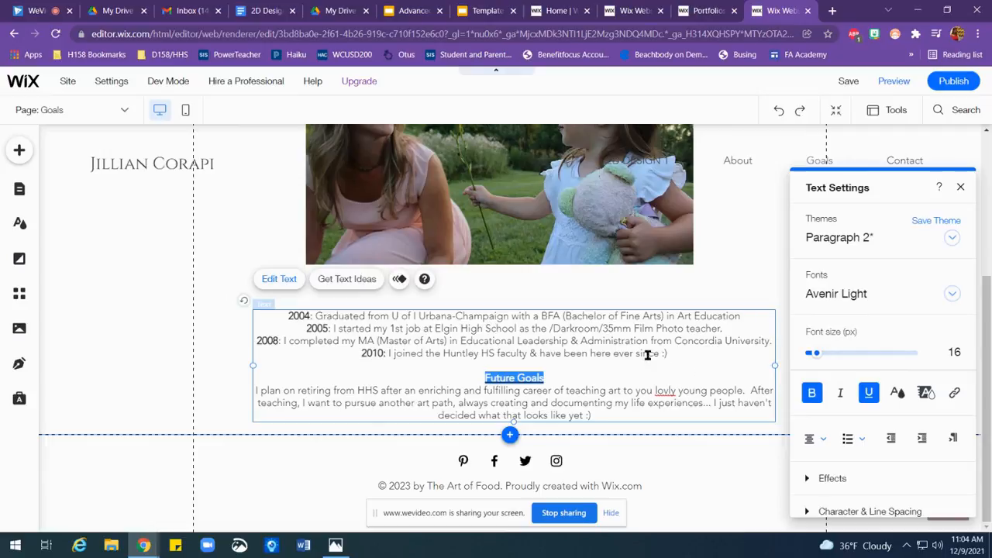
Step: Correct the misspelled "lovly" to "lovely" in the Future Goals paragraph and finish editing the text
left_click(671, 390)
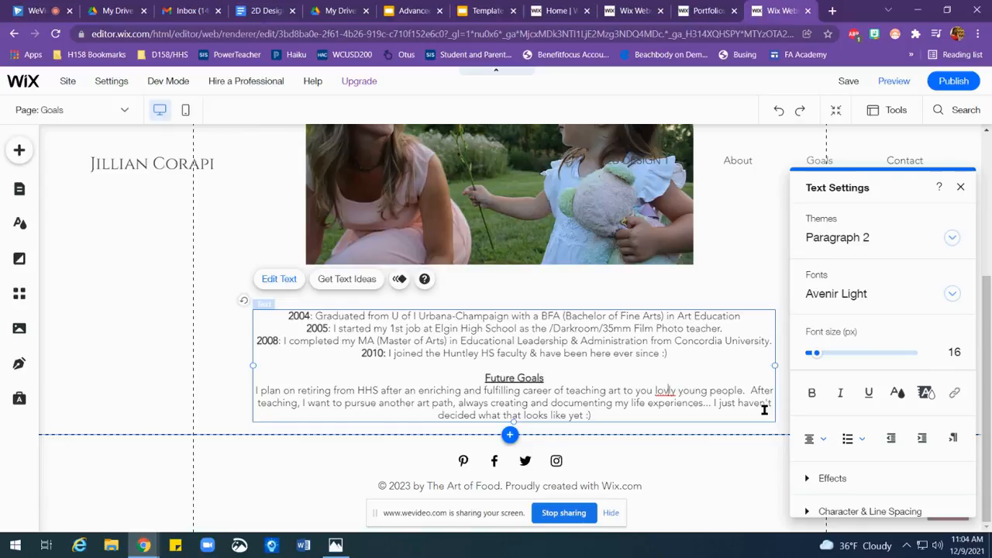
type("e")
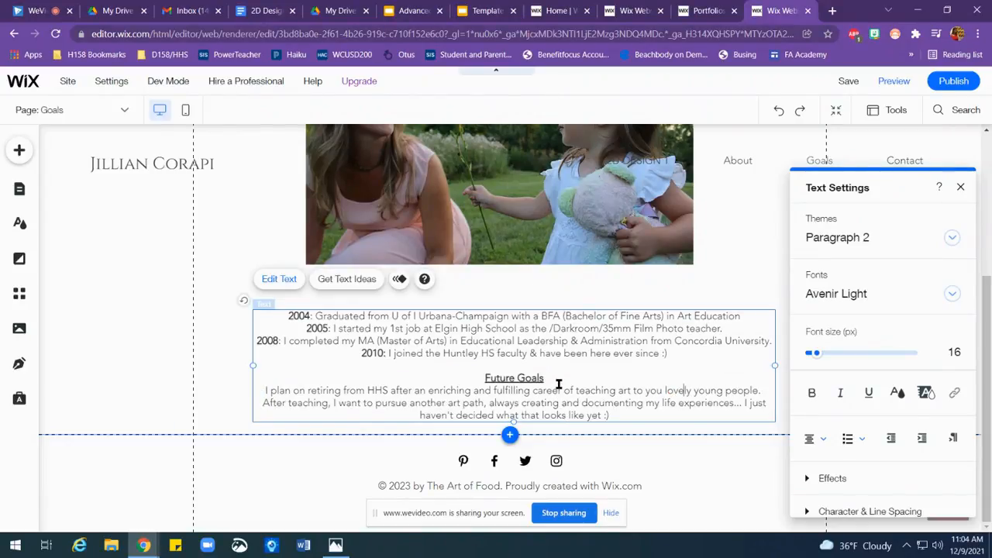
left_click(960, 188)
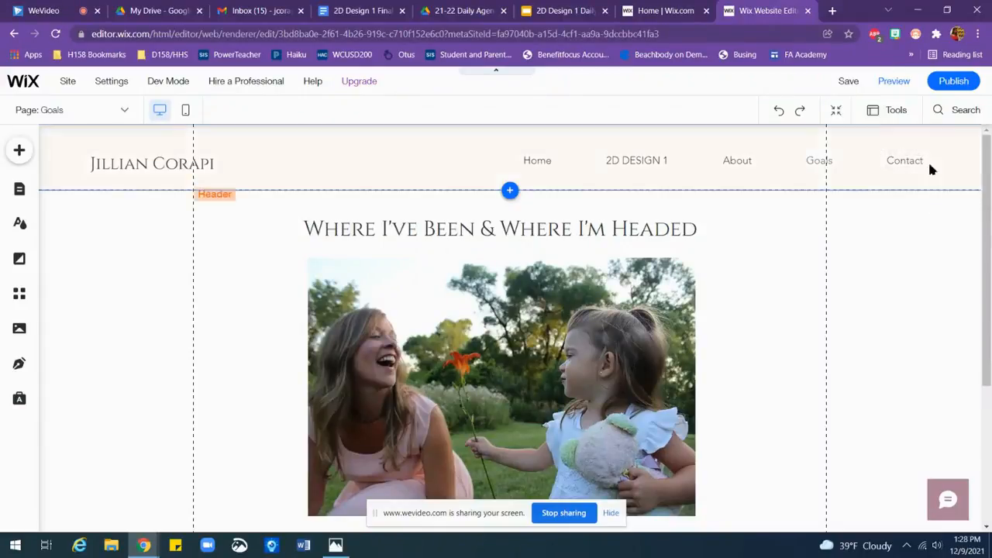
Step: Preview the site and look through the Home and 2D DESIGN 1 pages
left_click(894, 82)
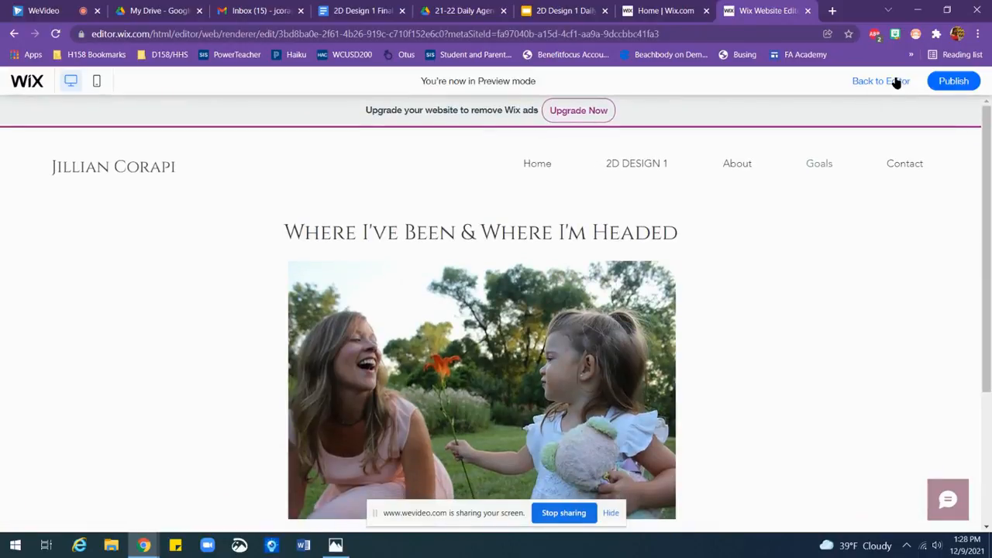
left_click(543, 167)
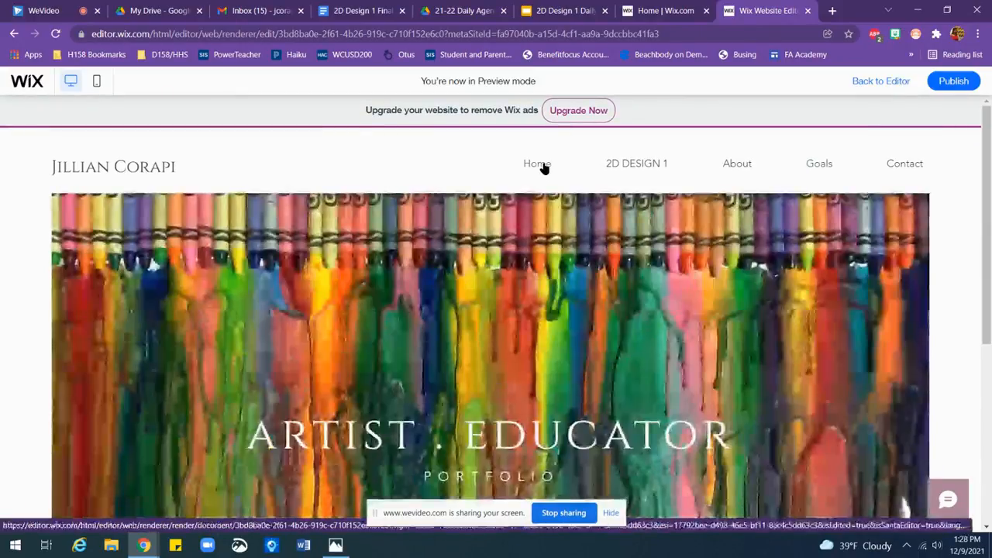
mouse_move(984, 209)
left_mouse_down()
mouse_move(987, 417)
mouse_move(981, 223)
left_mouse_up()
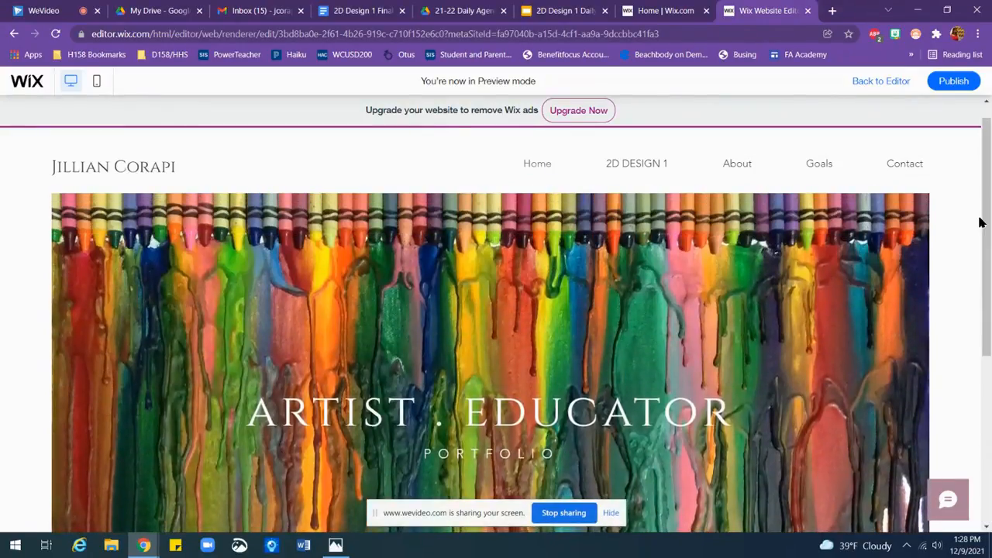
left_click(630, 166)
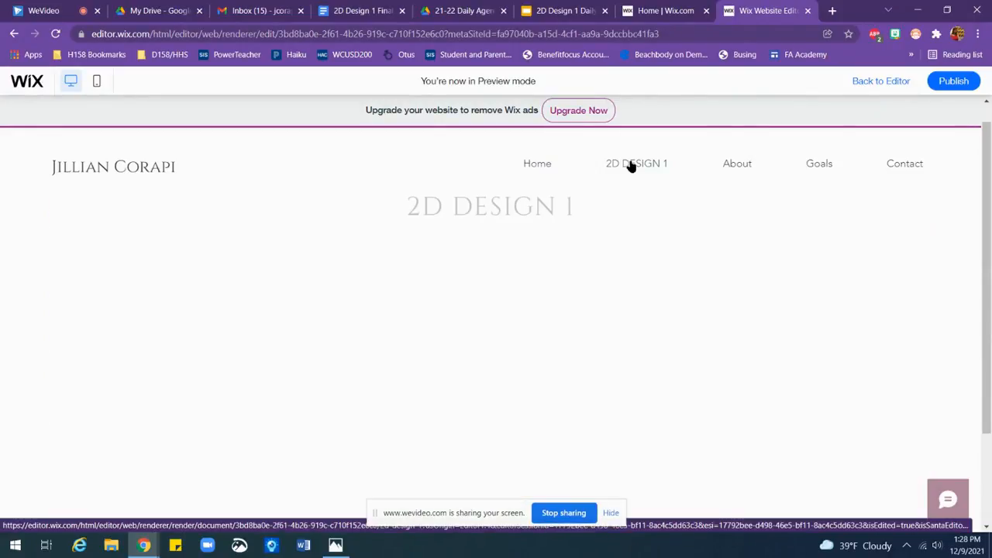
mouse_move(987, 222)
left_mouse_down()
mouse_move(990, 373)
mouse_move(986, 188)
left_mouse_up()
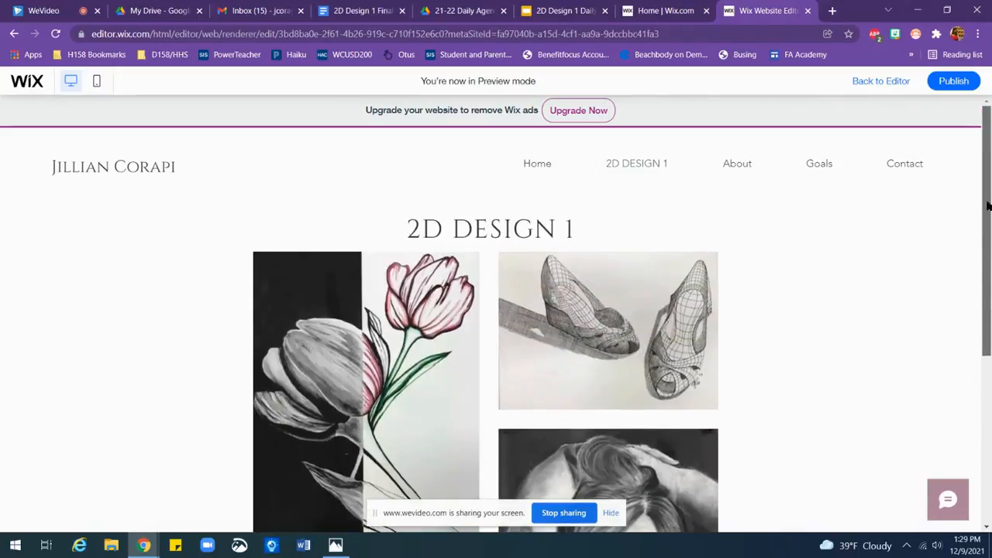
Step: Look through the enlarged artworks in the 2D DESIGN 1 gallery, from Opposites Attract to Self-Portrait, and close the enlarged view
left_click(358, 379)
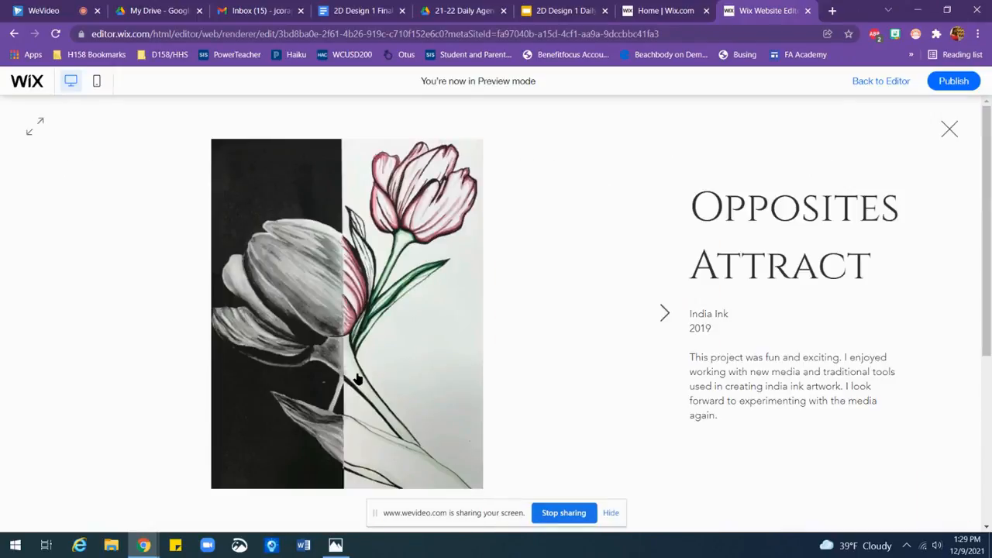
left_click(663, 314)
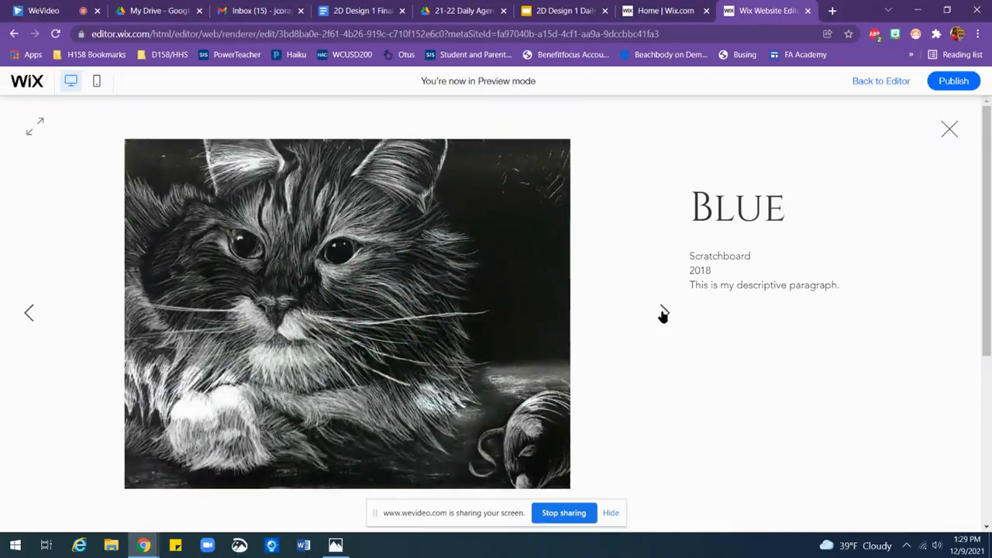
left_click(662, 314)
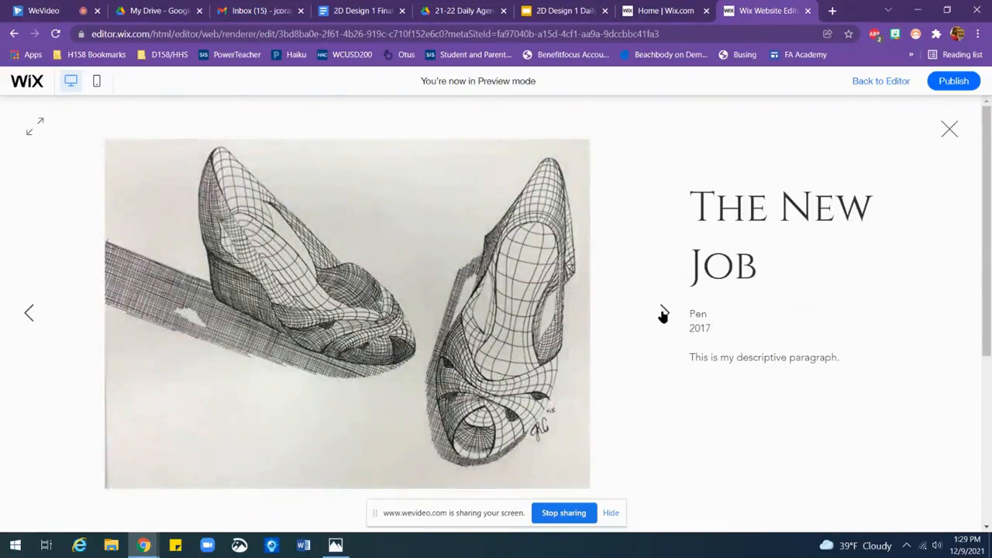
left_click(663, 314)
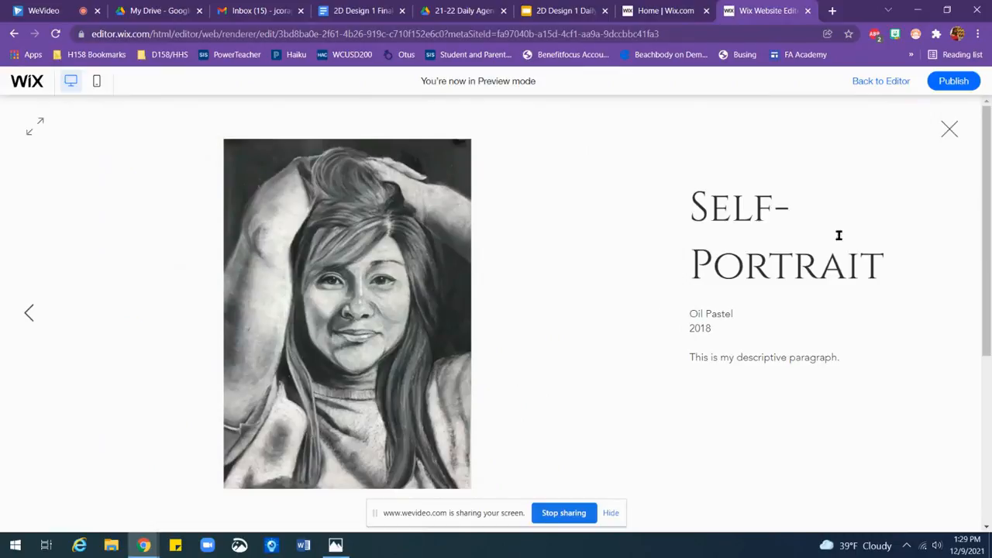
left_click(949, 131)
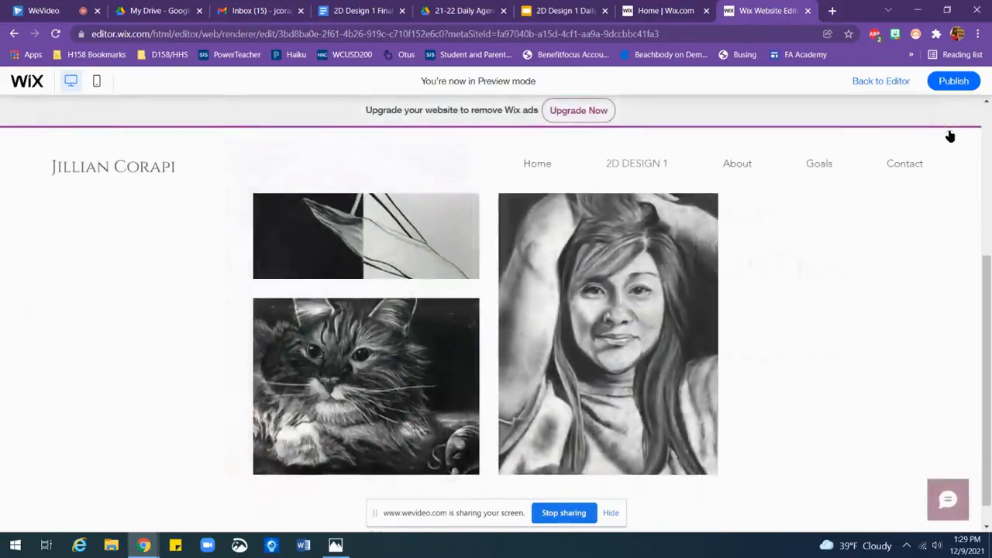
Step: Look through the About, Goals and Contact pages in the site preview
left_click(738, 163)
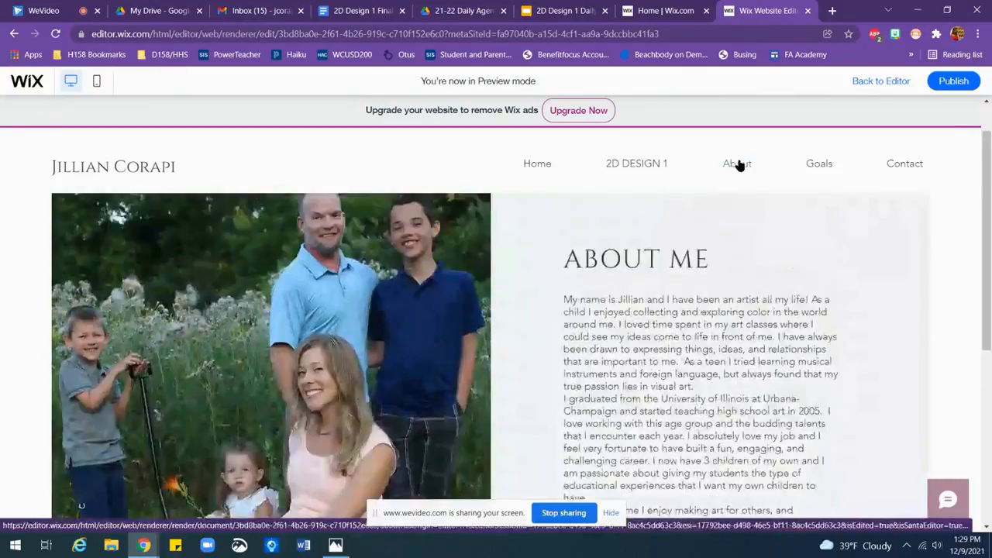
mouse_move(981, 195)
left_mouse_down()
mouse_move(989, 328)
mouse_move(981, 191)
left_mouse_up()
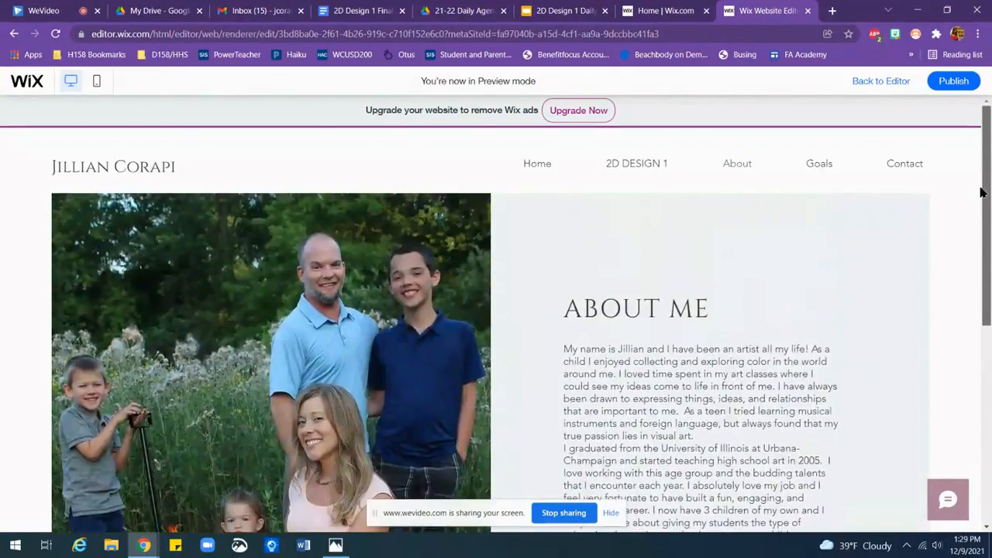
left_click(820, 165)
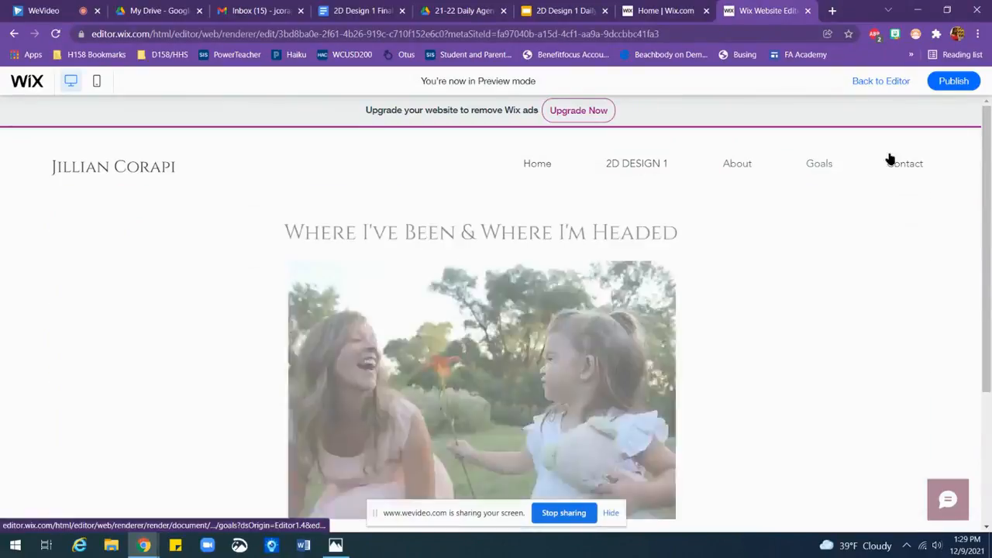
mouse_move(989, 160)
left_mouse_down()
mouse_move(990, 317)
mouse_move(990, 175)
left_mouse_up()
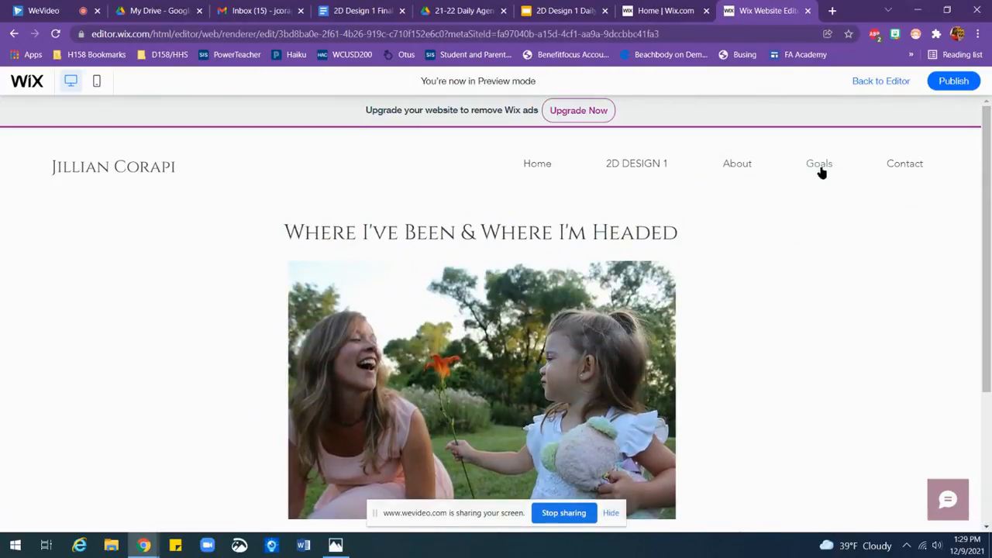
left_click(911, 169)
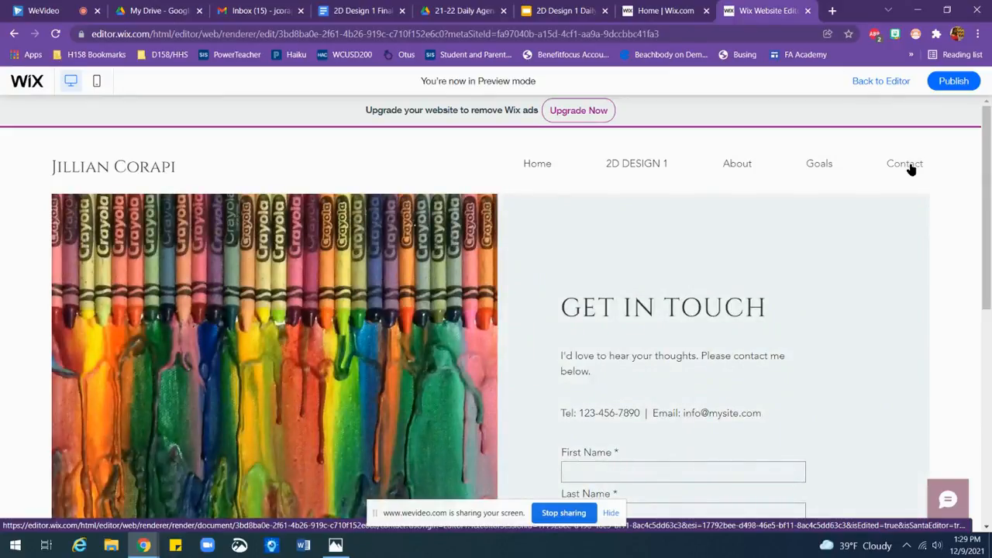
mouse_move(988, 189)
left_mouse_down()
mouse_move(990, 221)
mouse_move(990, 186)
left_mouse_up()
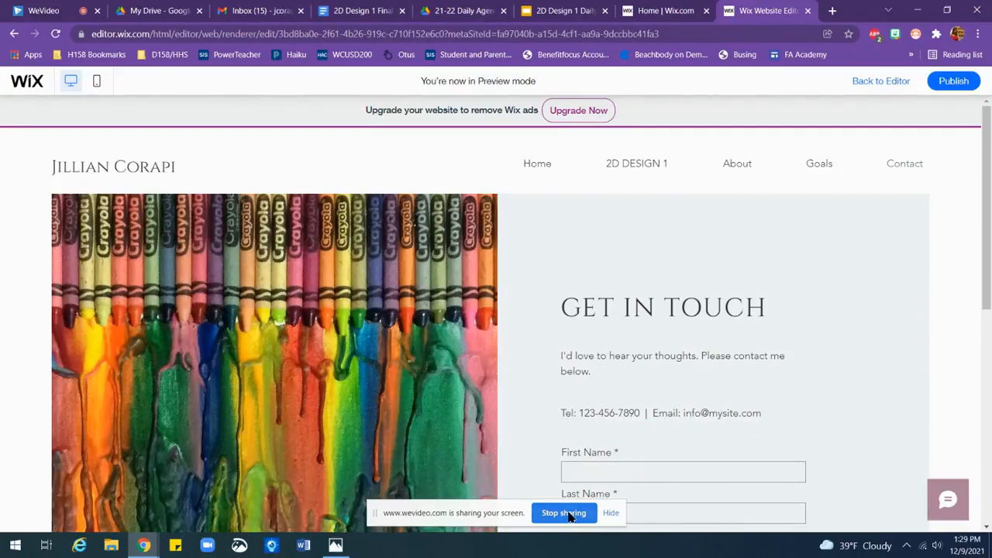
Step: Return to the editor, publish the site and dismiss the follow-up dialogs without editing the mobile version
left_click(899, 83)
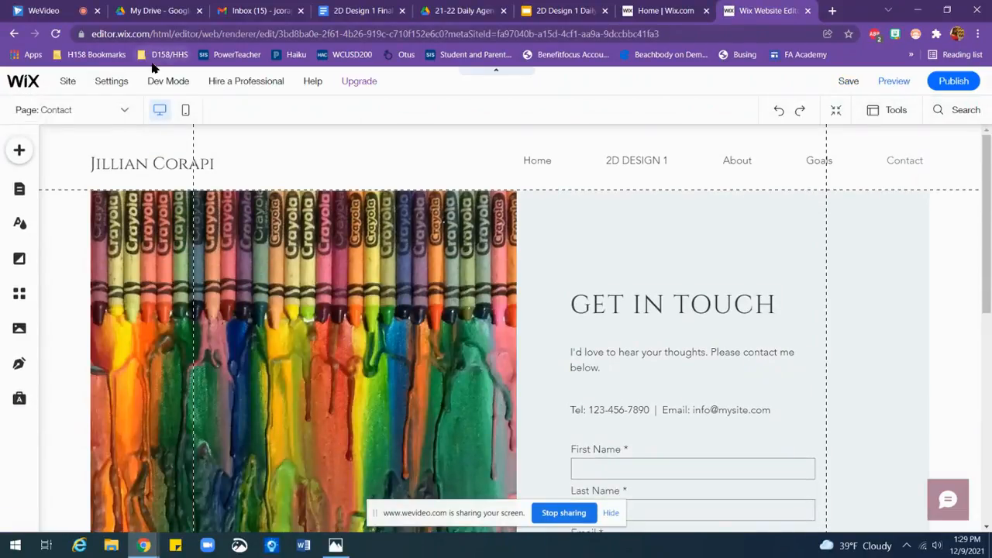
left_click(530, 164)
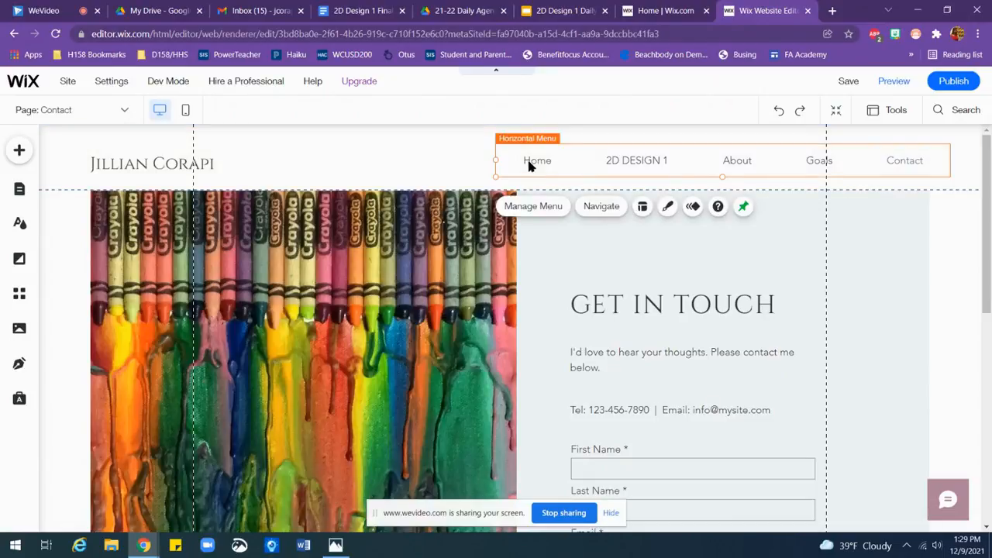
left_click(955, 82)
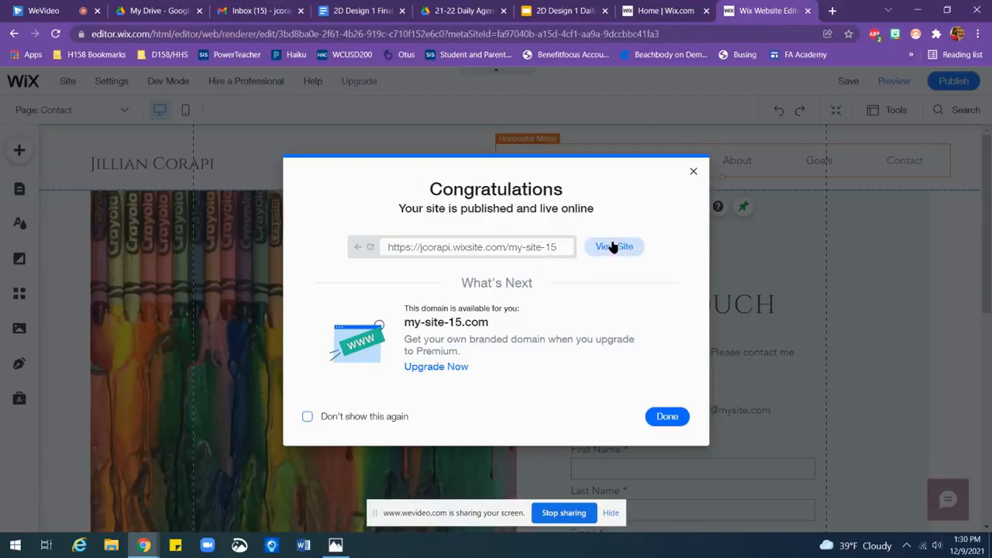
left_click(676, 418)
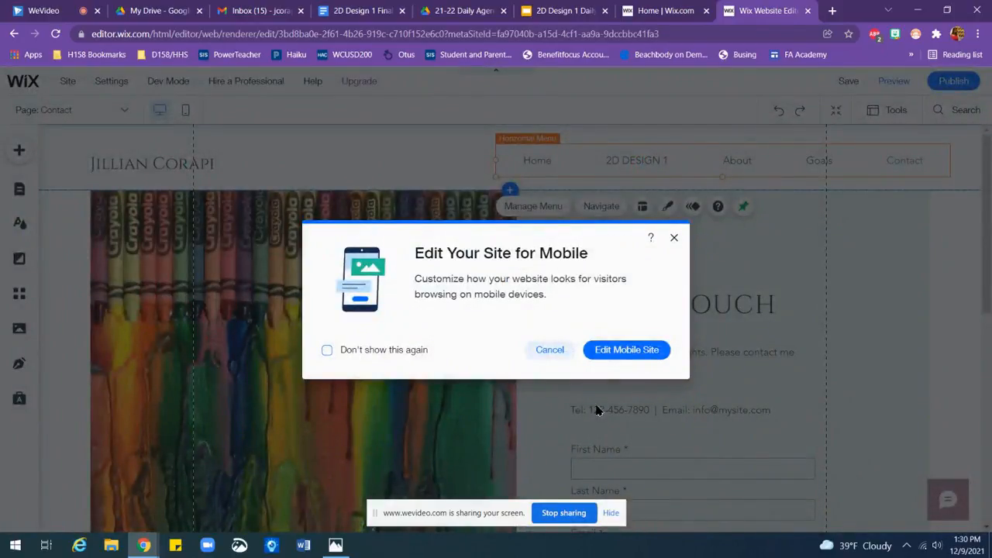
left_click(567, 349)
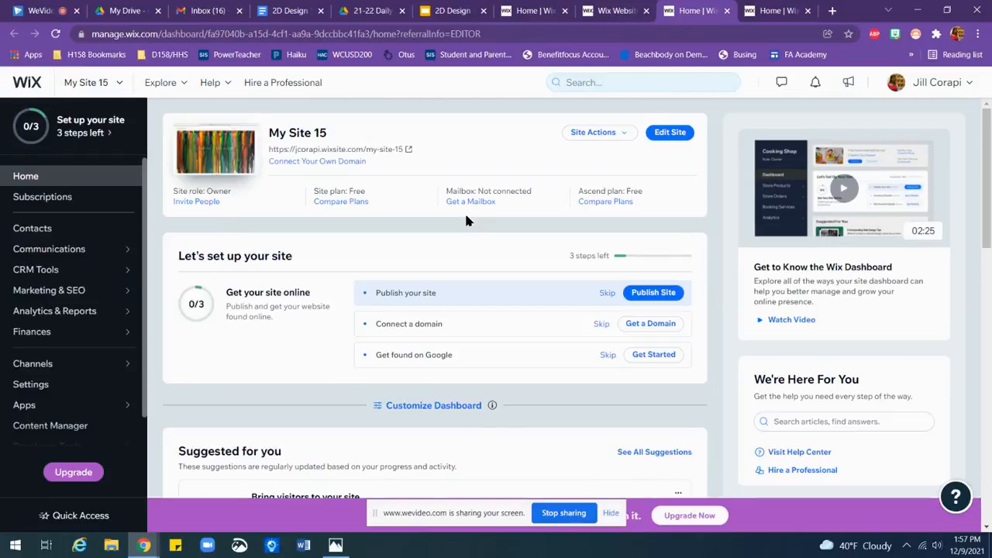
Step: Copy the link address of My Site 15 and rename the site with the owner's title and surname followed by "2D"
right_click(398, 154)
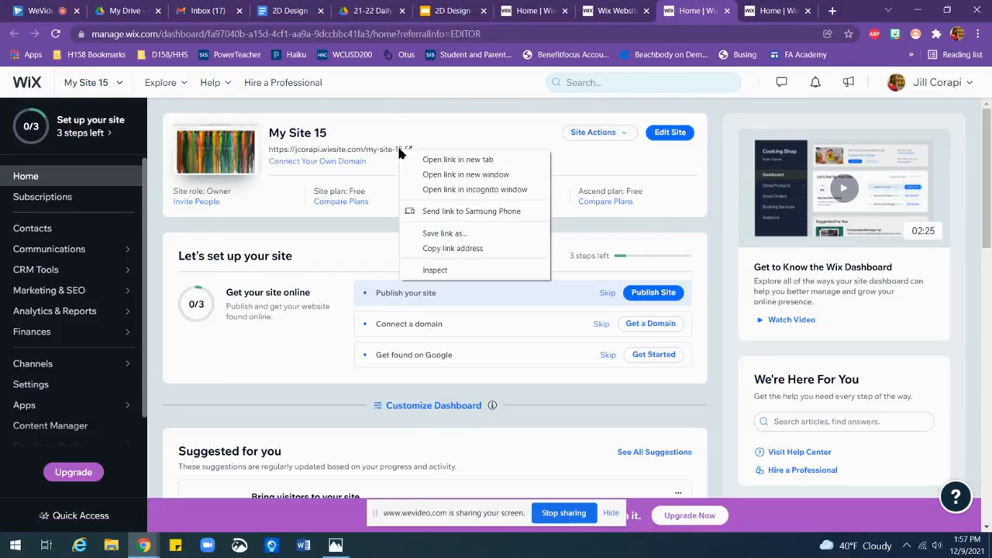
left_click(435, 247)
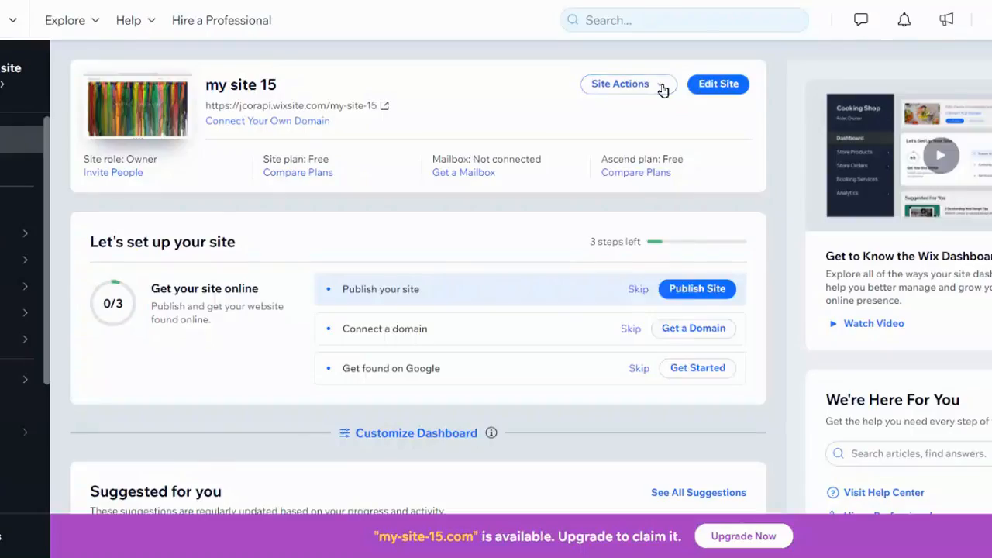
left_click(626, 135)
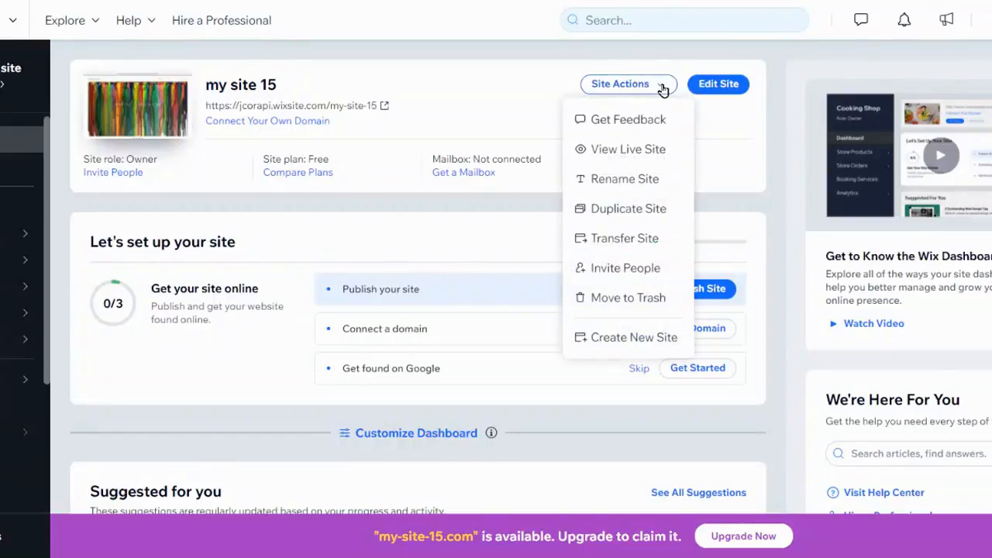
left_click(634, 183)
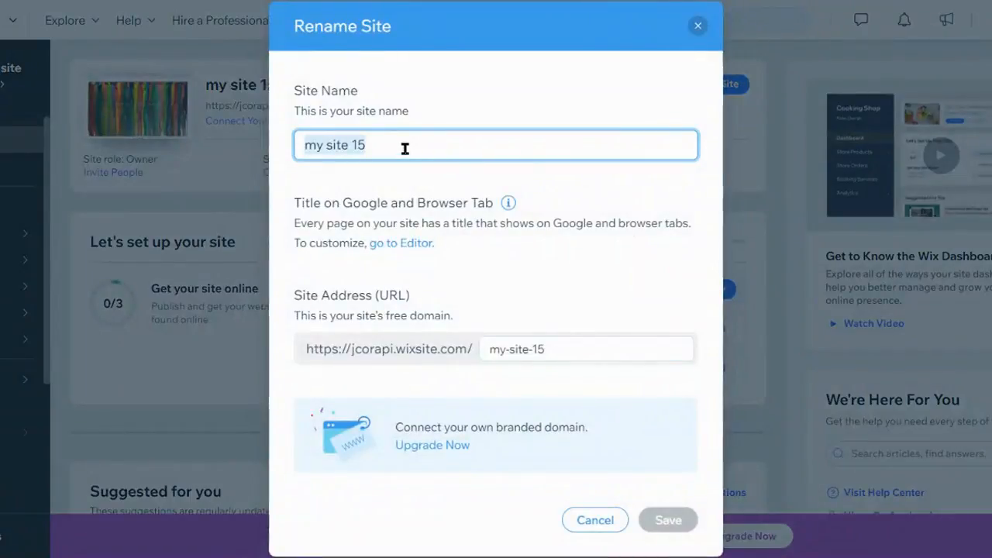
type("Mrs")
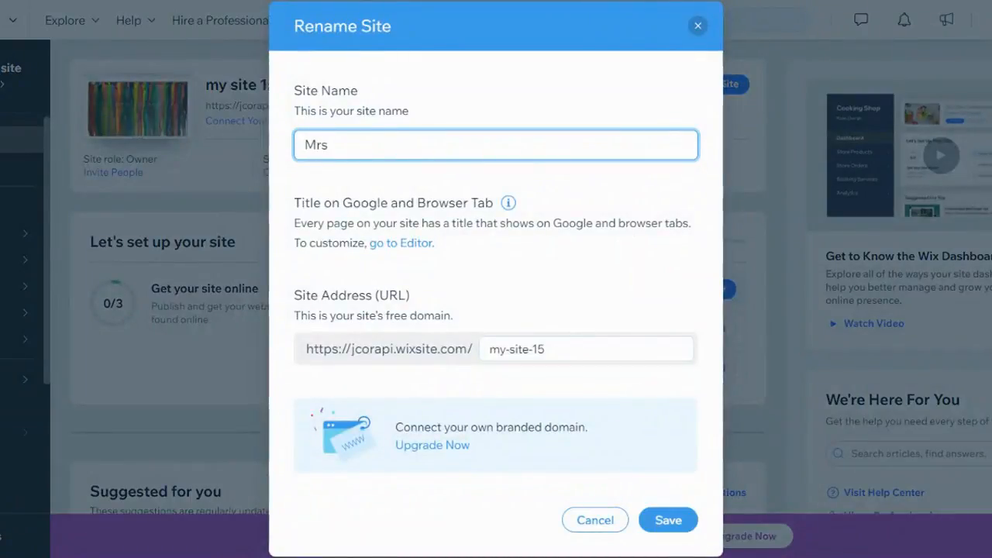
type(" Corapi 2")
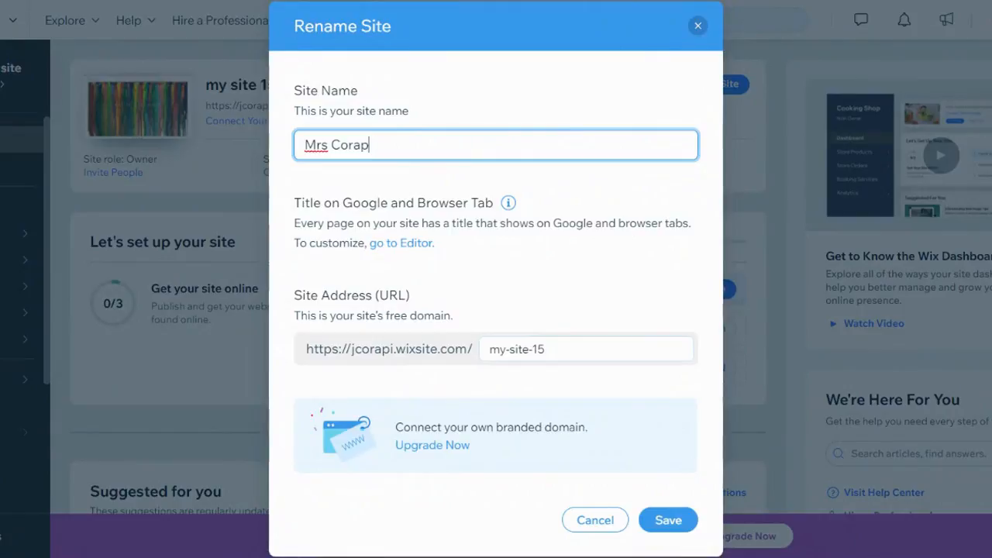
type("D")
left_click(668, 521)
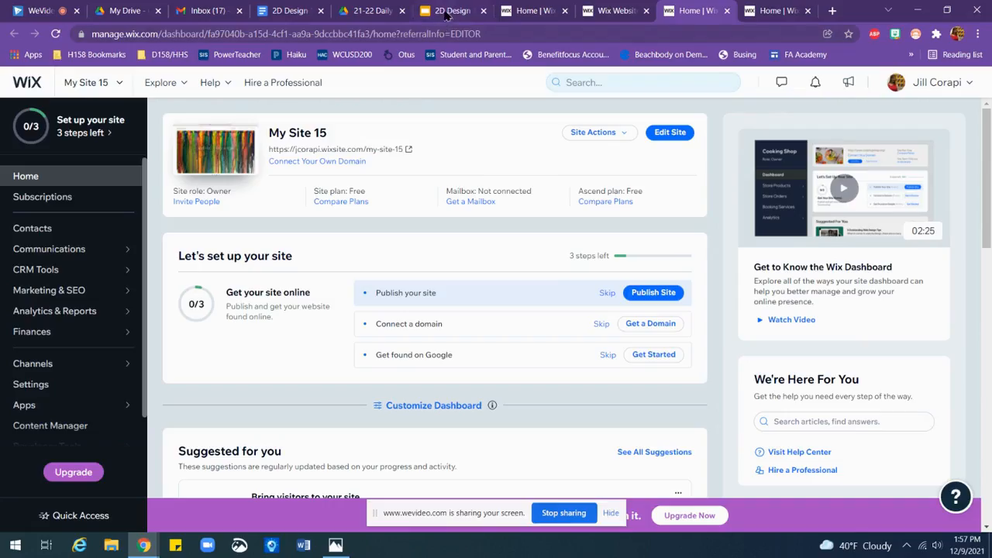
Step: Switch to the 2D Design 1 Daily Agenda in Google Slides and open the linked E-Portfolio Template in its own tab
left_click(447, 16)
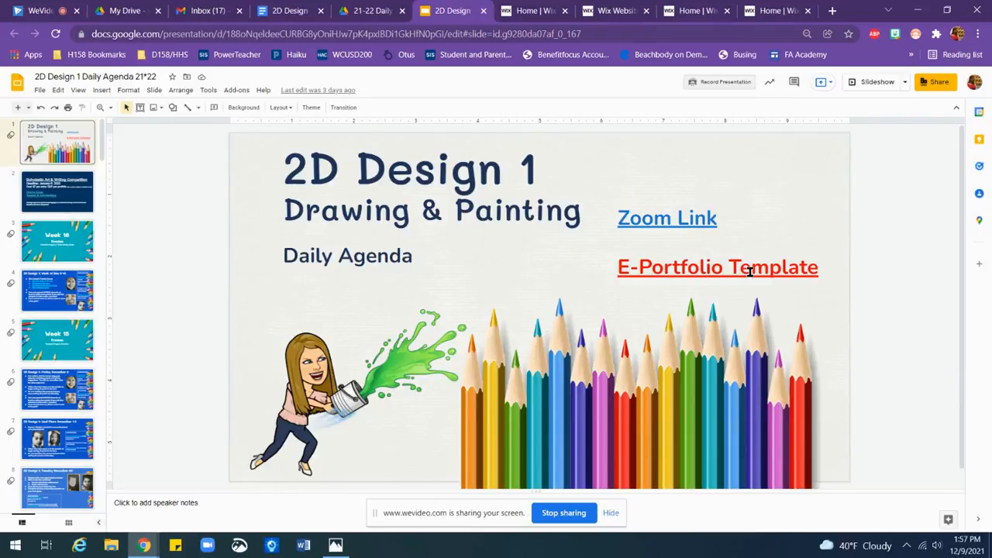
left_click(749, 272)
left_click(731, 301)
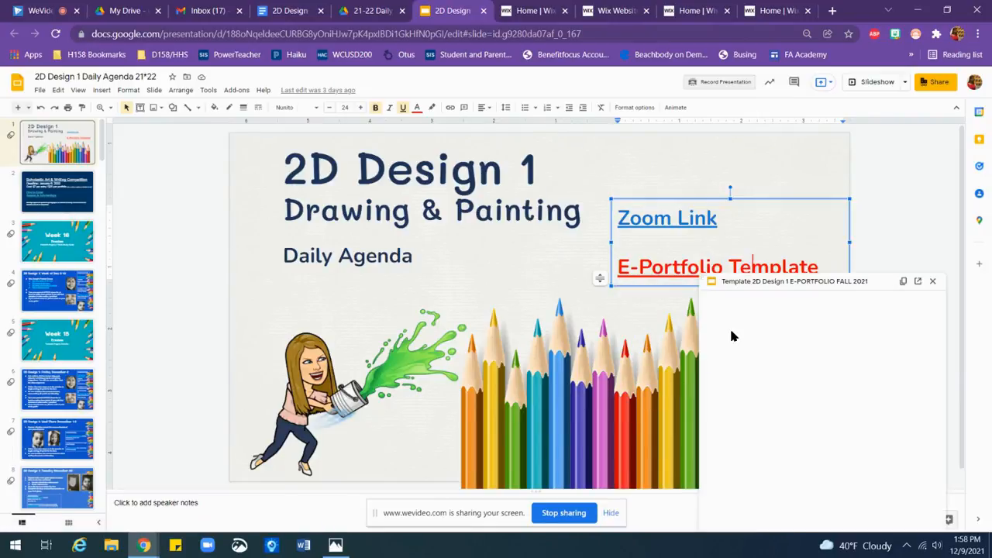
left_click(918, 282)
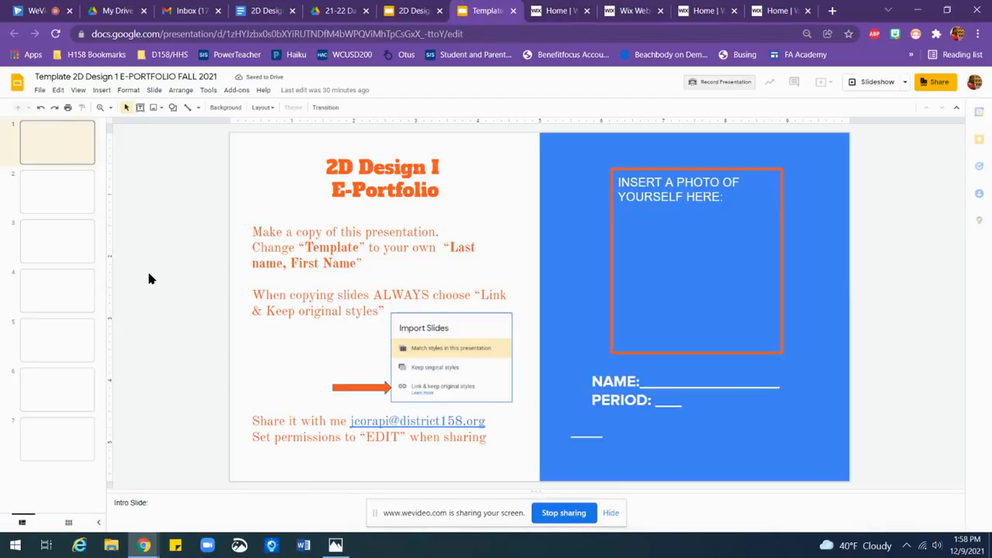
Step: Paste the copied site address on a new line under "Insert web address:" on the final "My Wix Portfolio" slide
left_click_drag(102, 138, 81, 469)
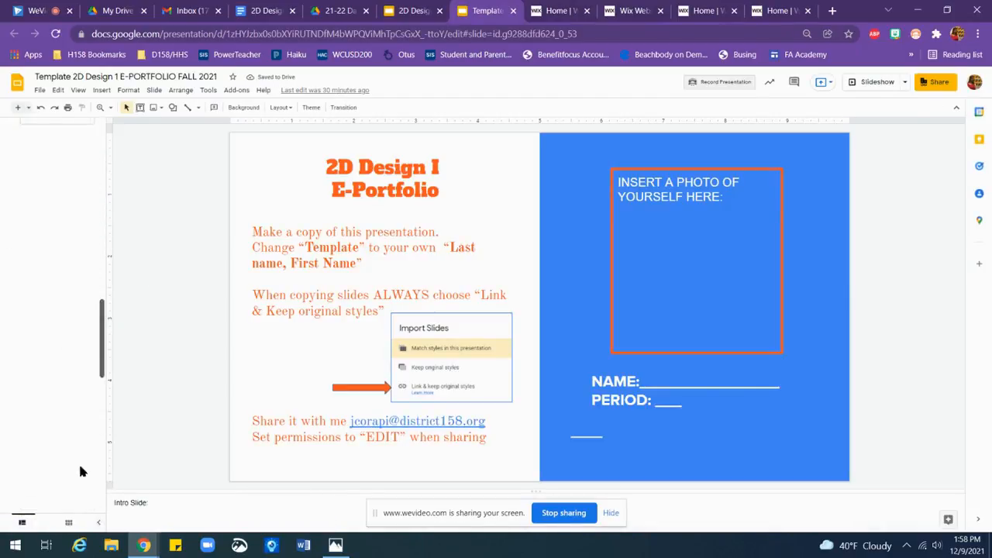
left_click(55, 494)
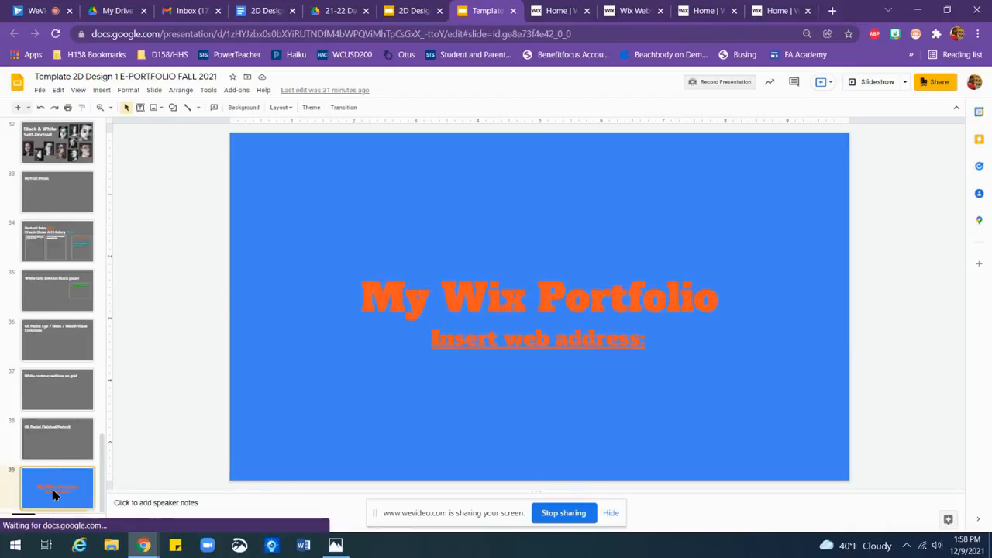
left_click(663, 342)
key("Return")
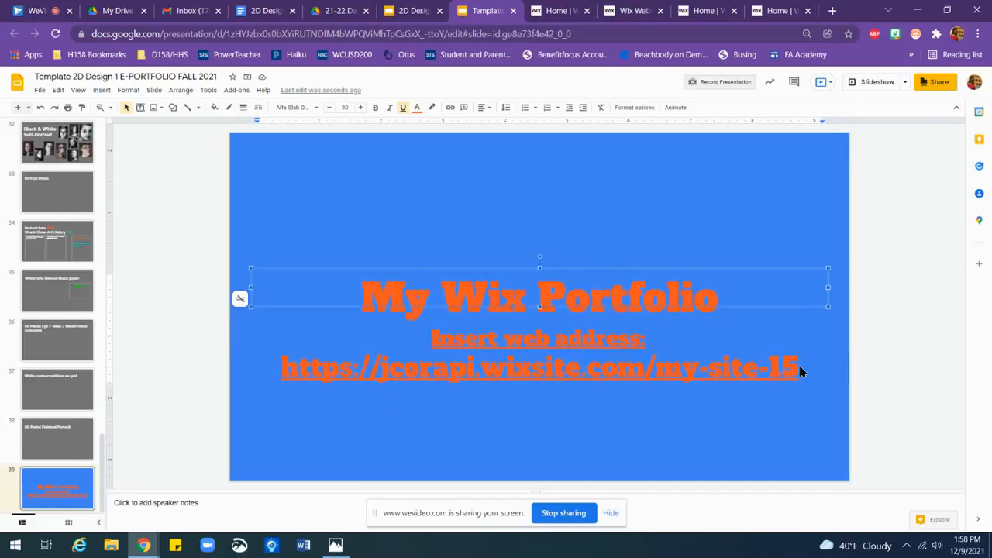
Step: Turn the pasted site address on the "My Wix Portfolio" slide into a working hyperlink
key("Escape")
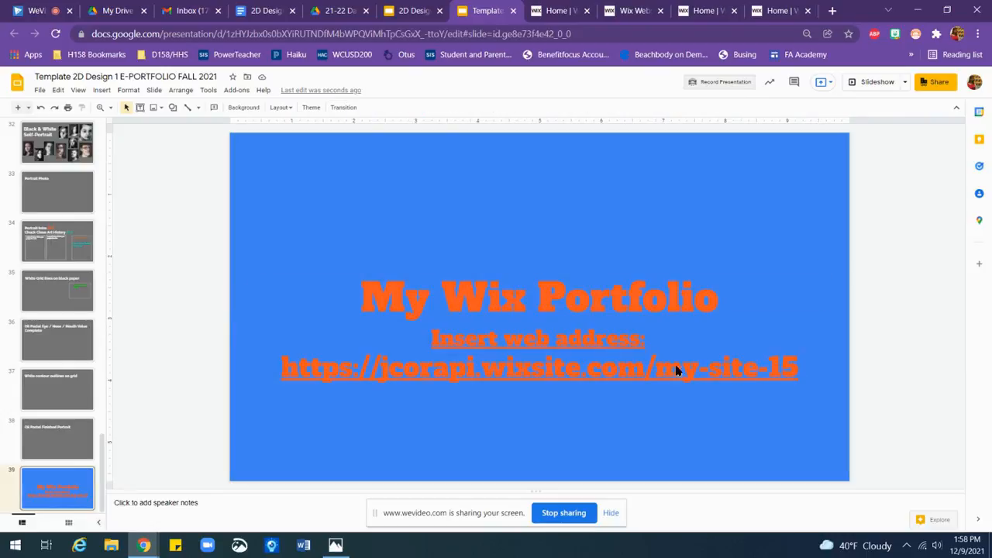
triple_click(731, 371)
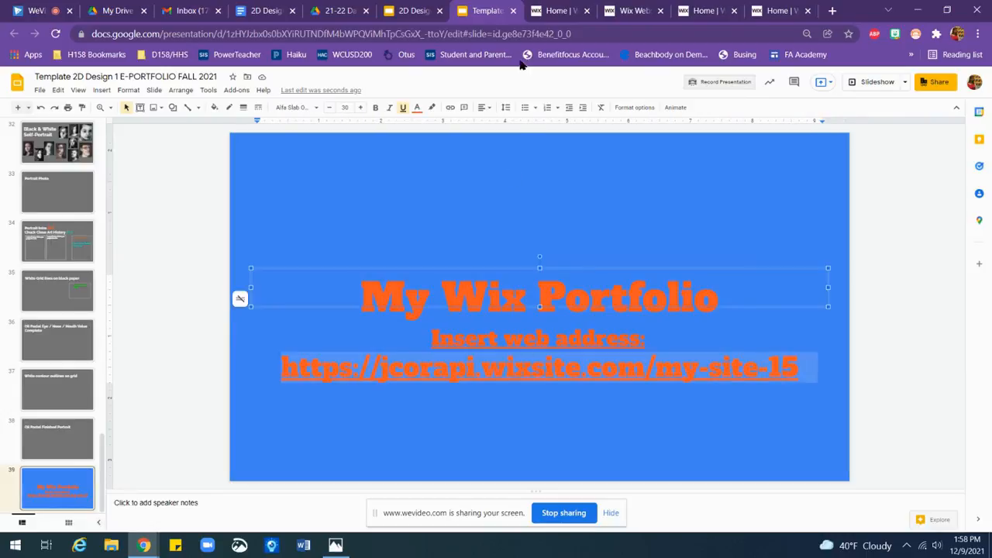
left_click(451, 109)
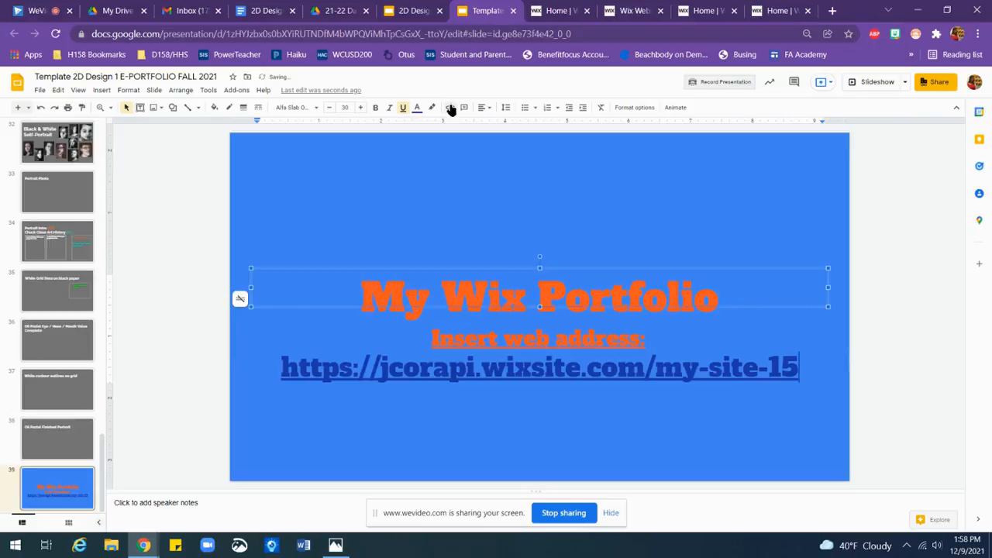